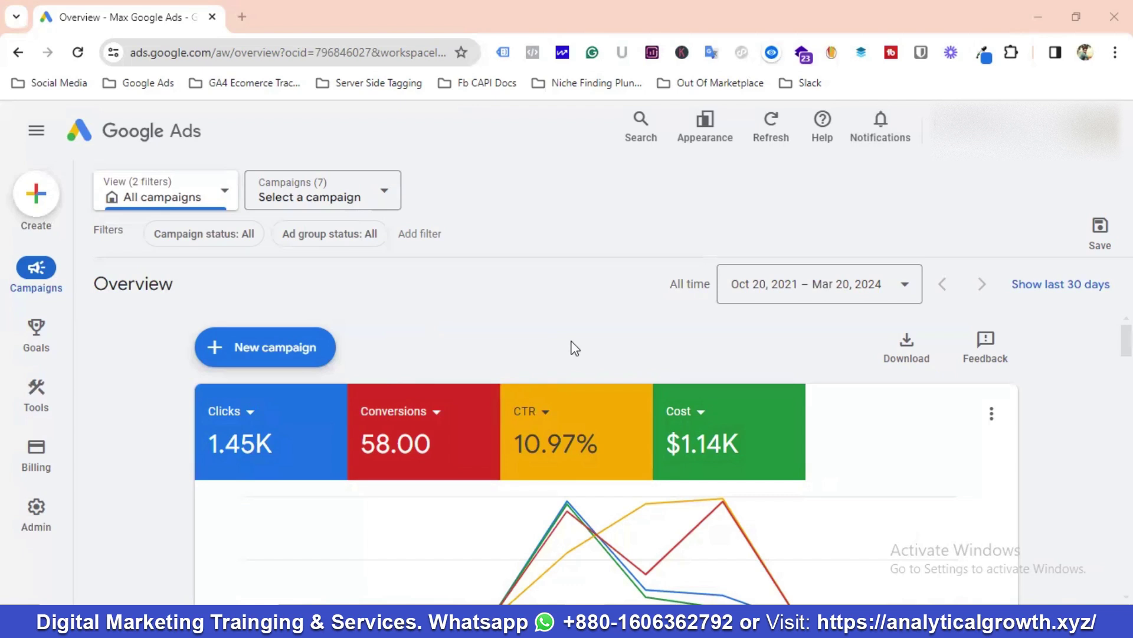
Open the conversions summary and review the conversion actions under the submit lead form and phone call lead goals
mouse_move(34, 348)
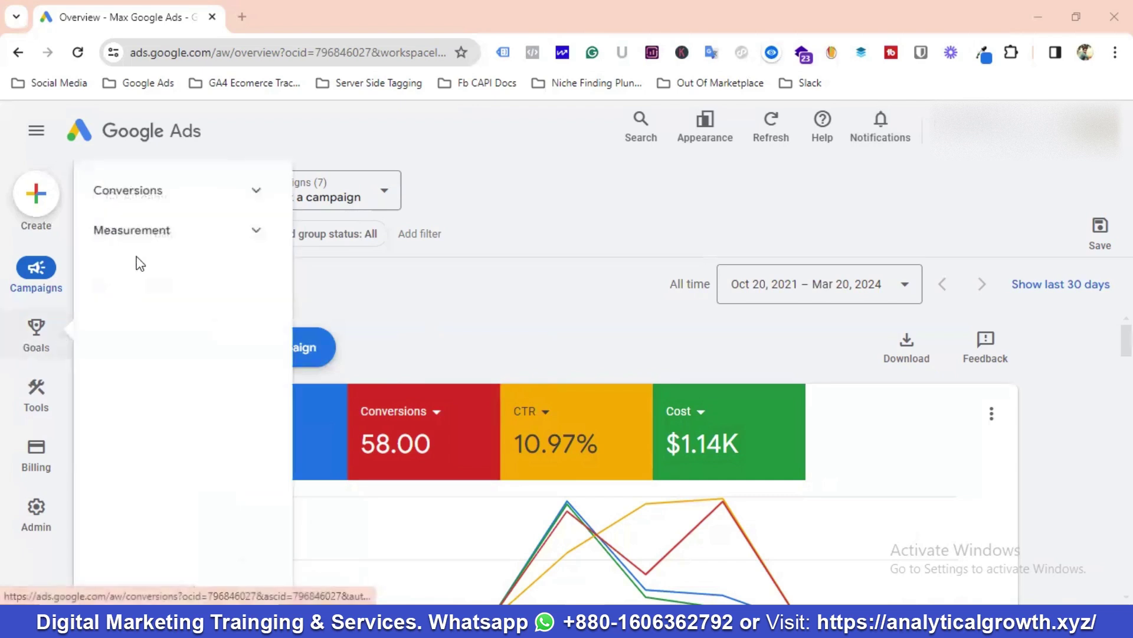
click(157, 189)
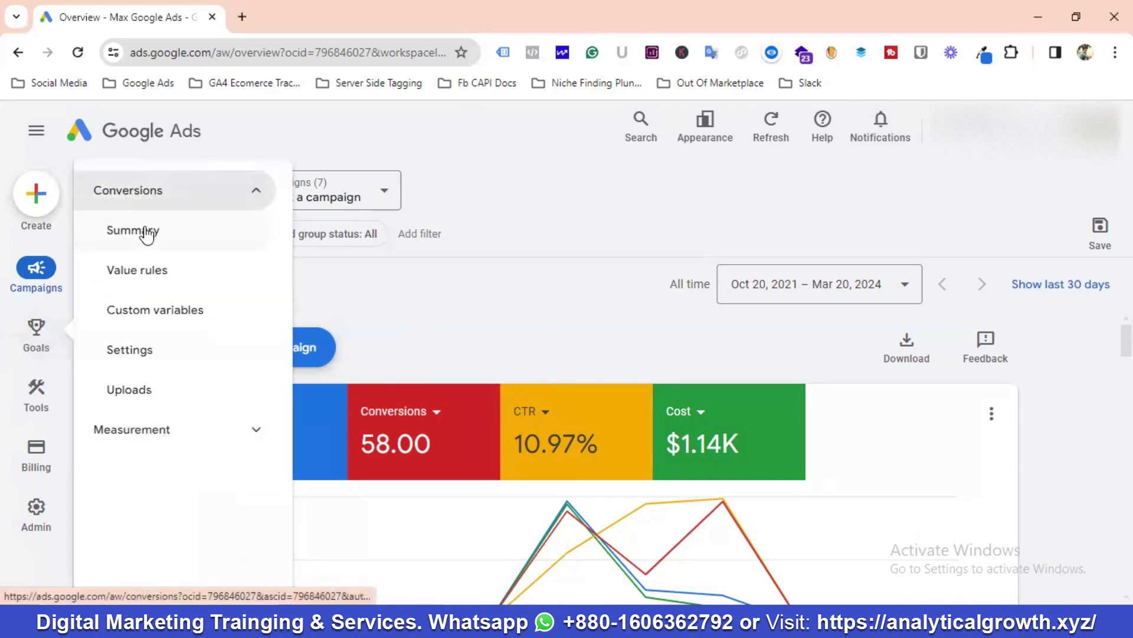
click(147, 234)
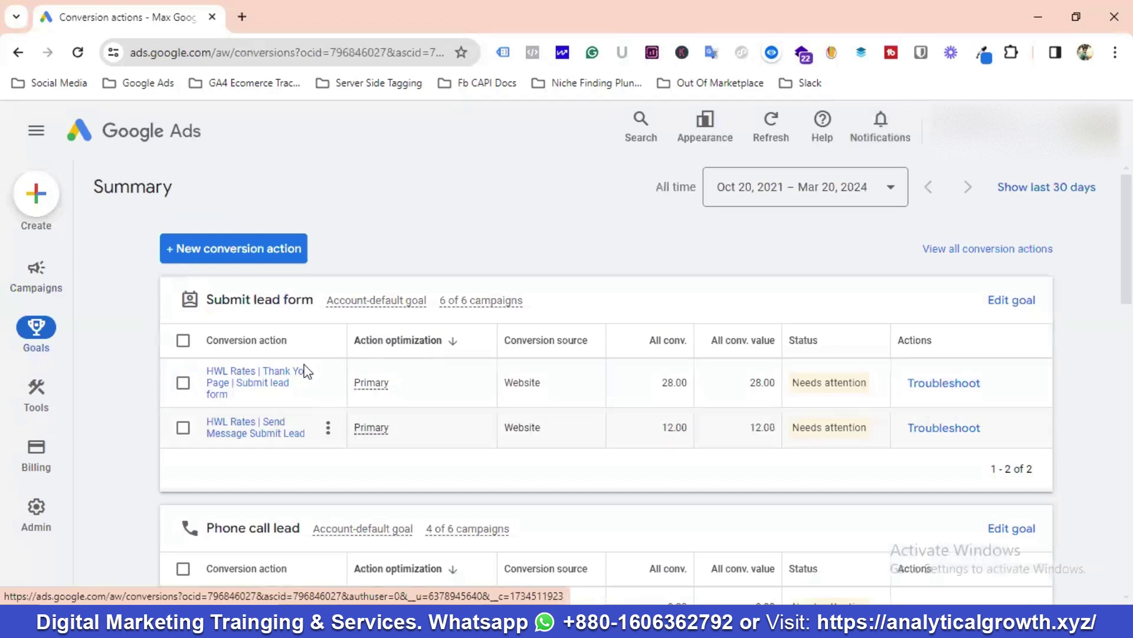
scroll(514, 380, down, 2)
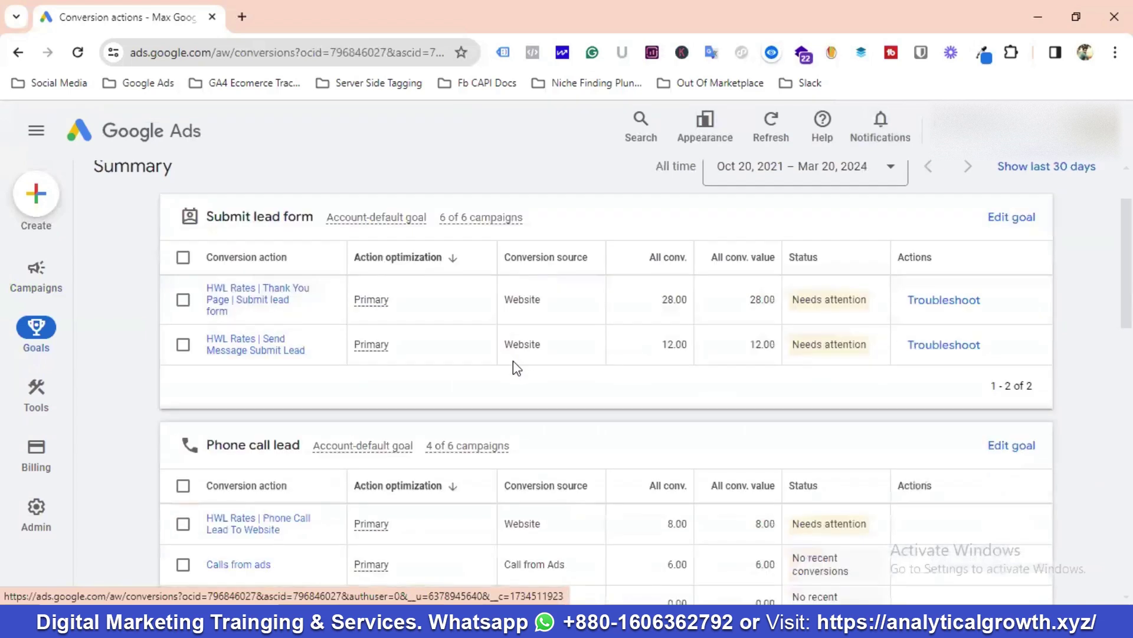
scroll(341, 393, down, 2)
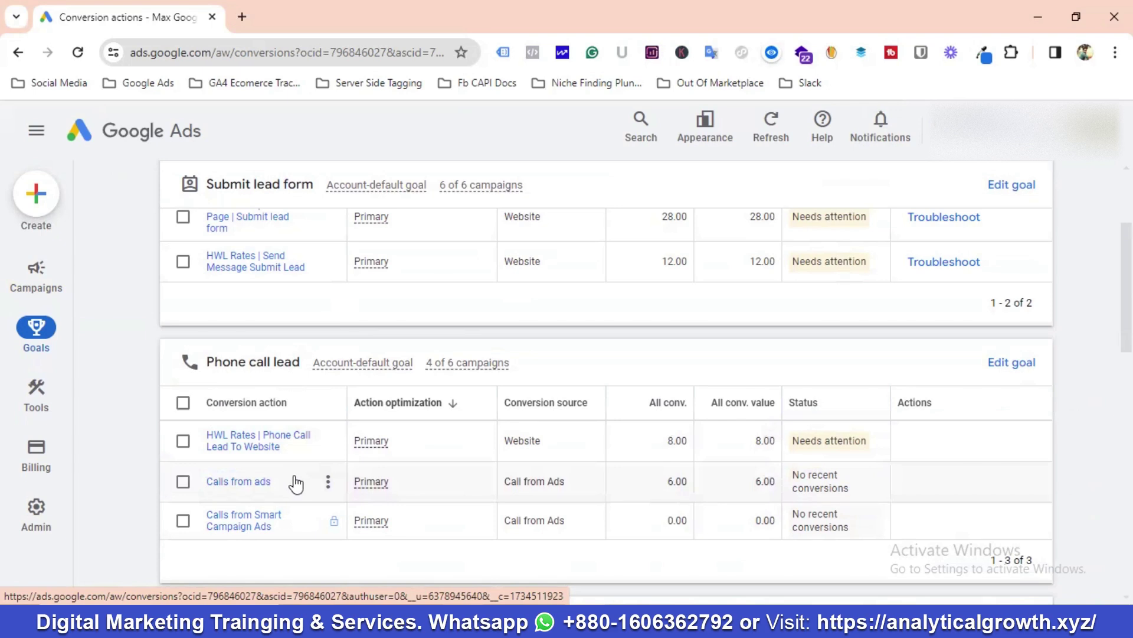
scroll(298, 460, up, 1)
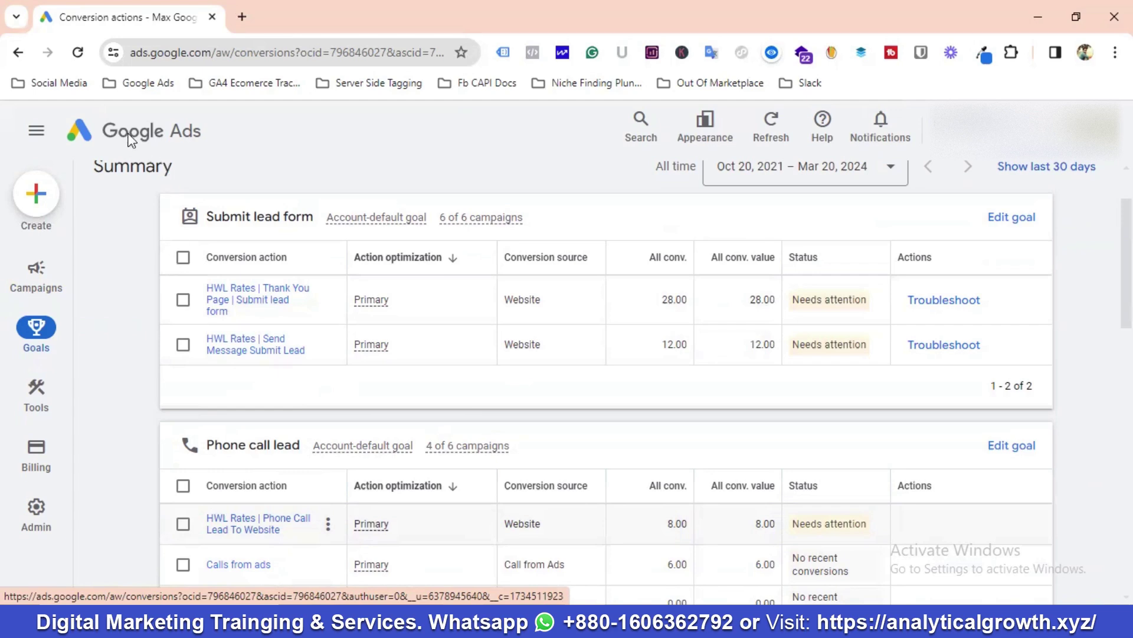
Open the list of all campaigns and review each campaign's budget, bid strategy, status, cost and clicks
click(125, 138)
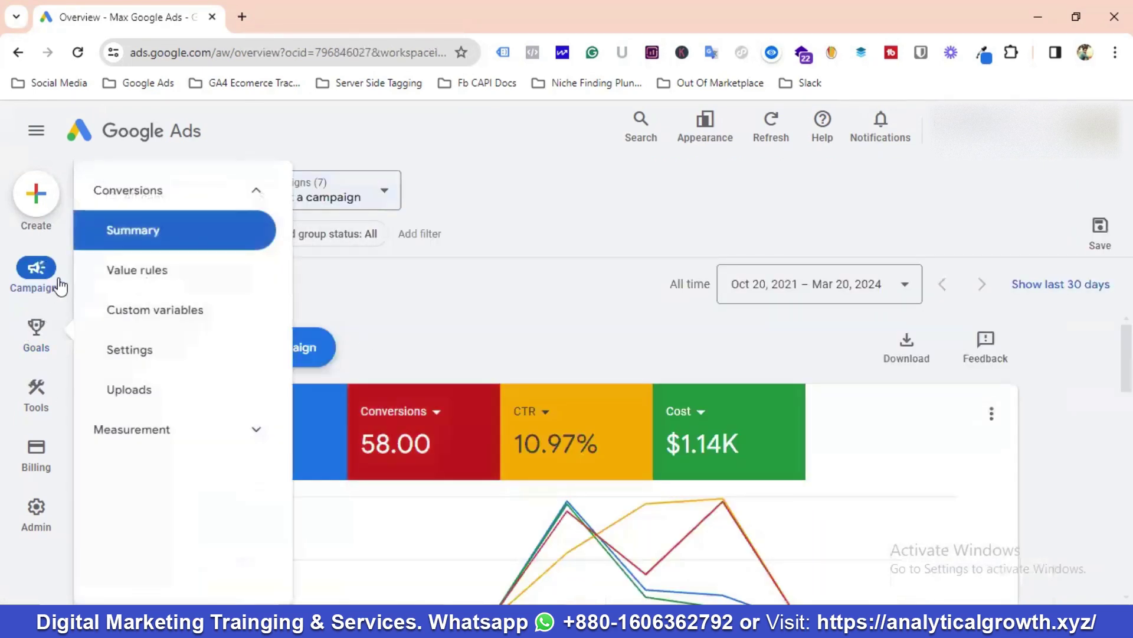
mouse_move(60, 288)
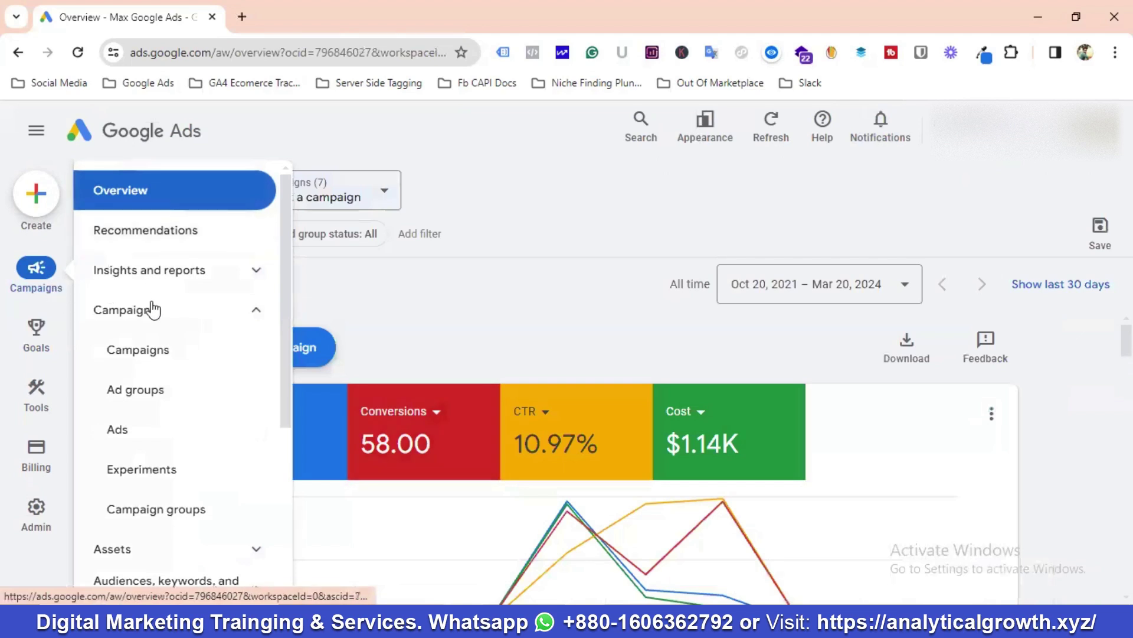
click(144, 354)
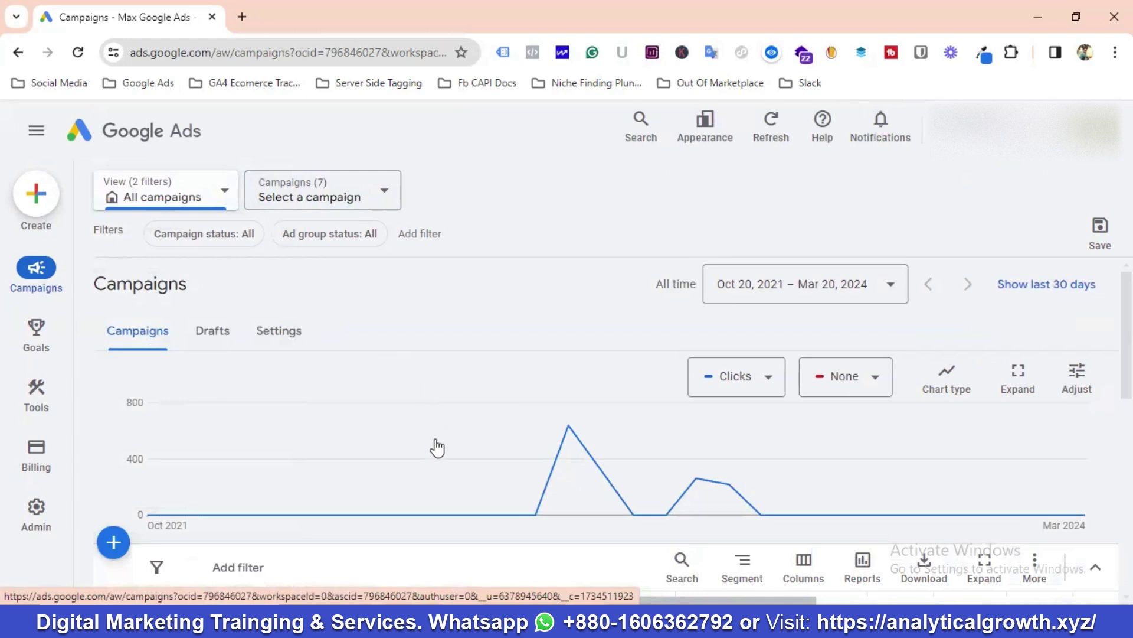
scroll(437, 446, down, 10)
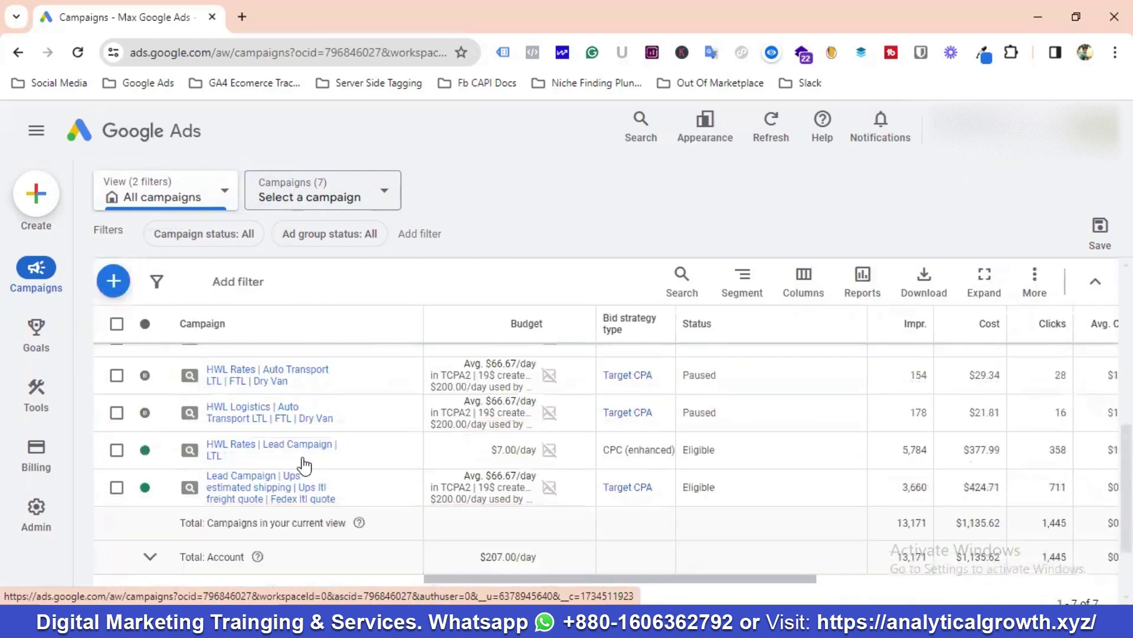
scroll(330, 472, down, 2)
scroll(355, 481, up, 2)
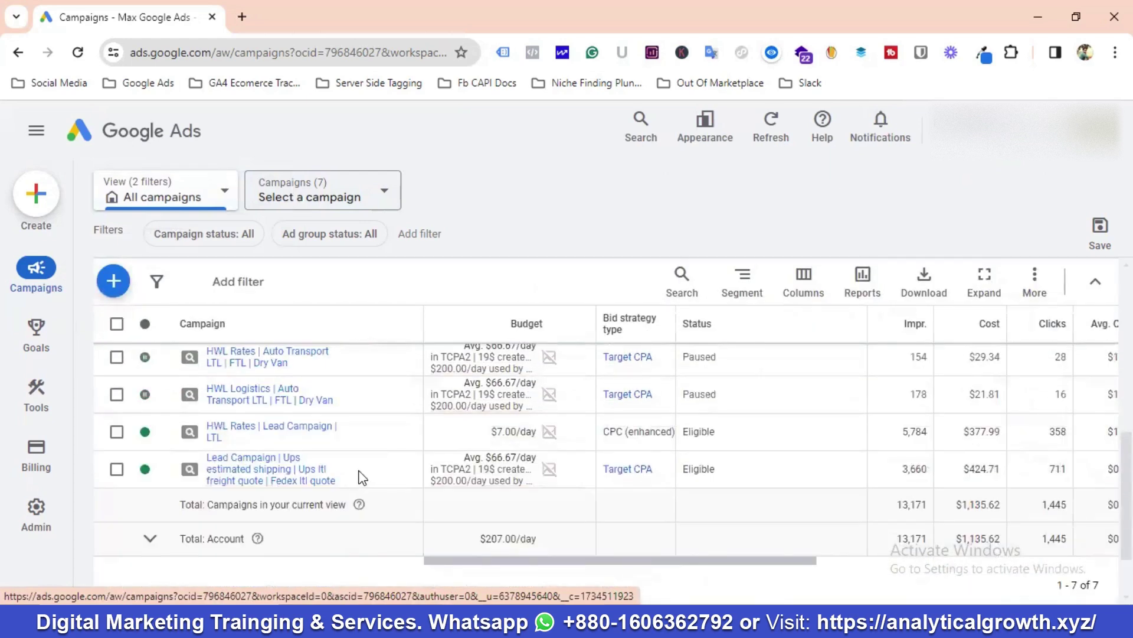
scroll(299, 453, up, 5)
scroll(325, 470, down, 2)
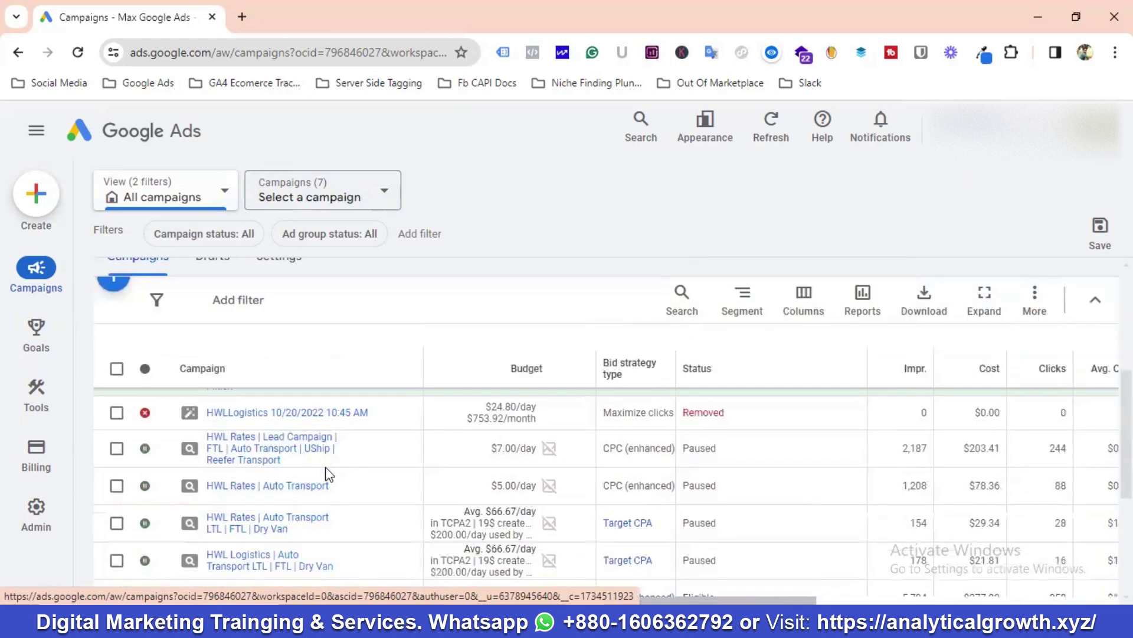
scroll(309, 458, down, 2)
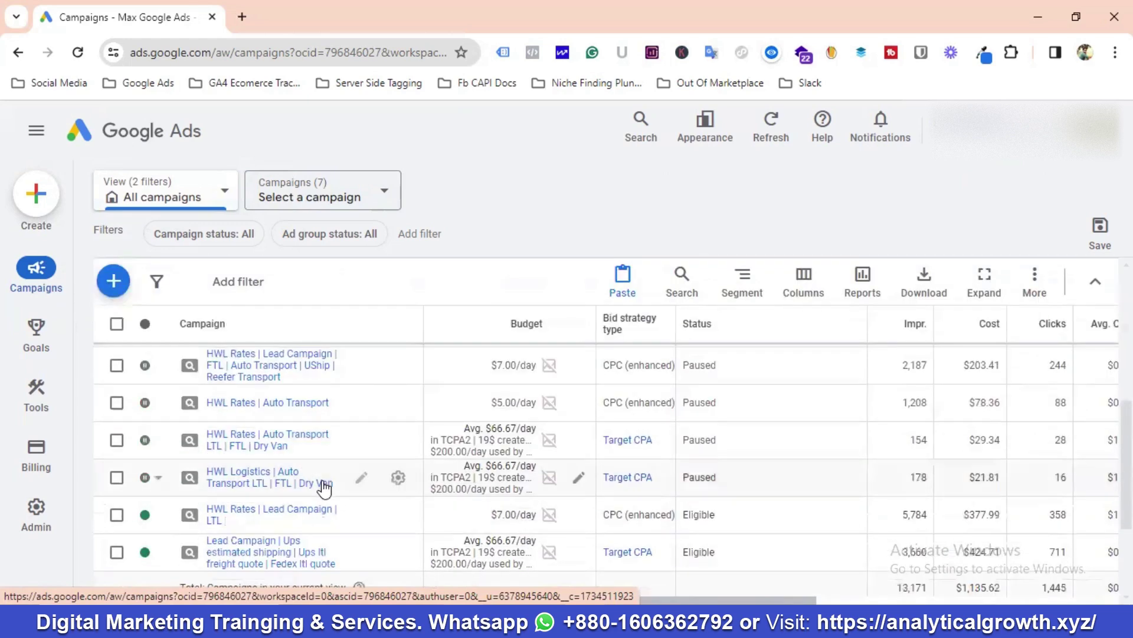
scroll(321, 486, down, 2)
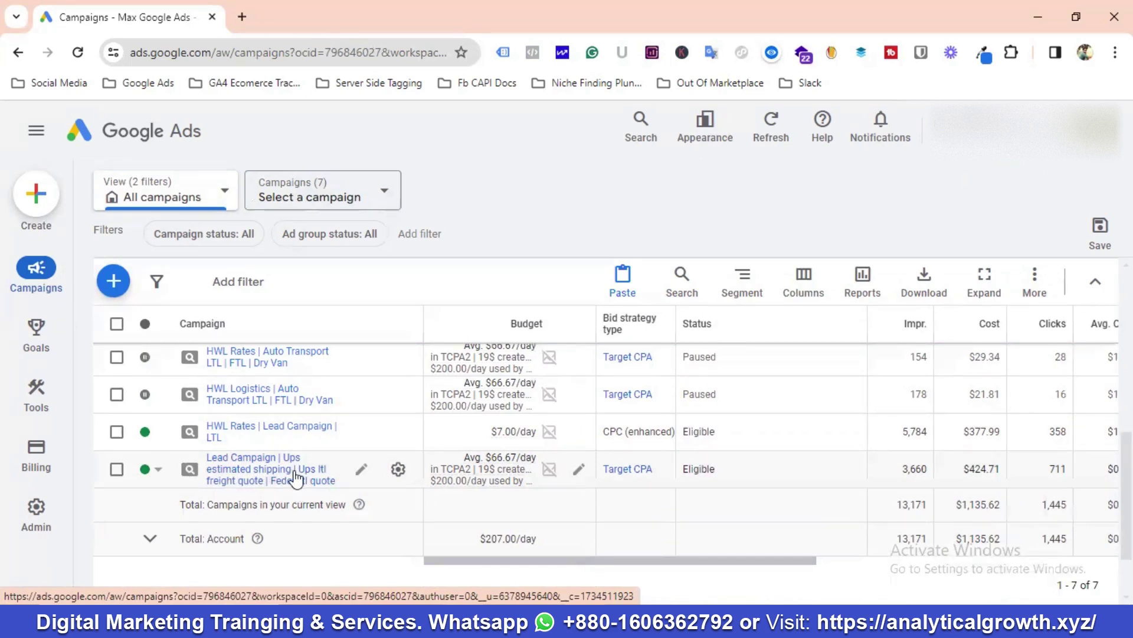
Open the Lead Campaign for "Ups estimated shipping", hide the account-paused notice and examine its ad groups' conversion and cost columns
click(254, 482)
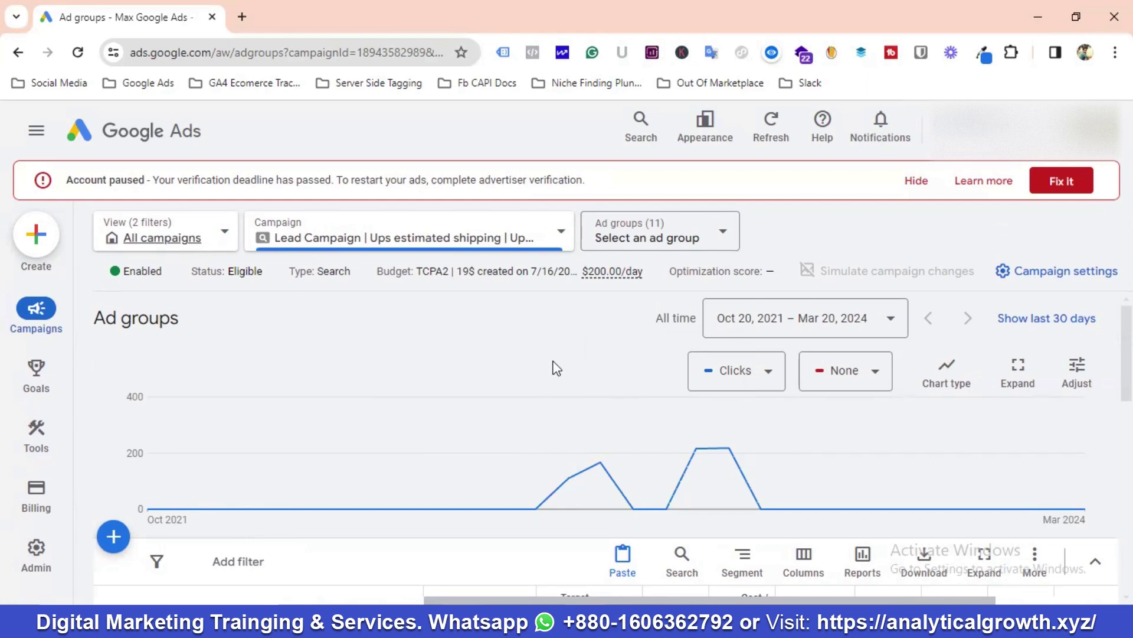
click(907, 186)
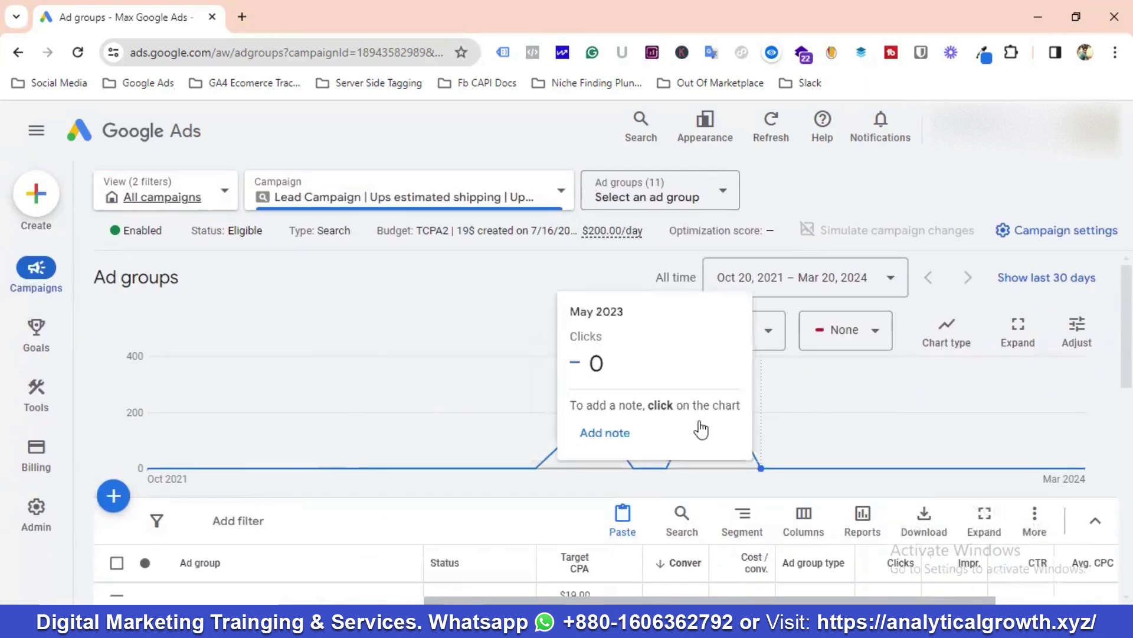
scroll(523, 424, down, 1)
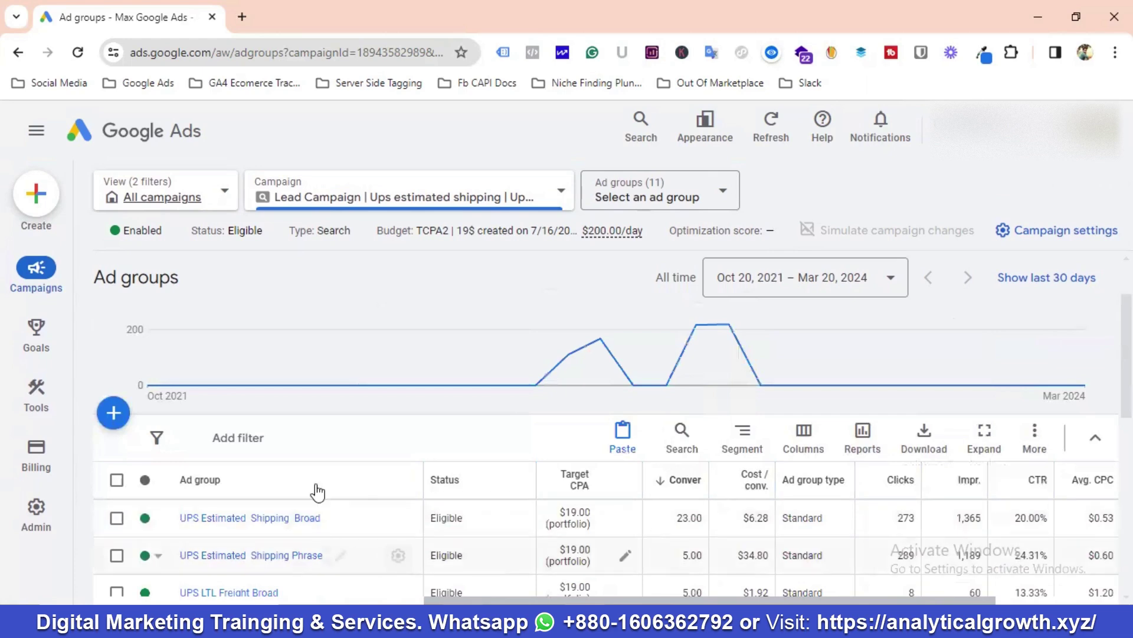
scroll(330, 519, down, 1)
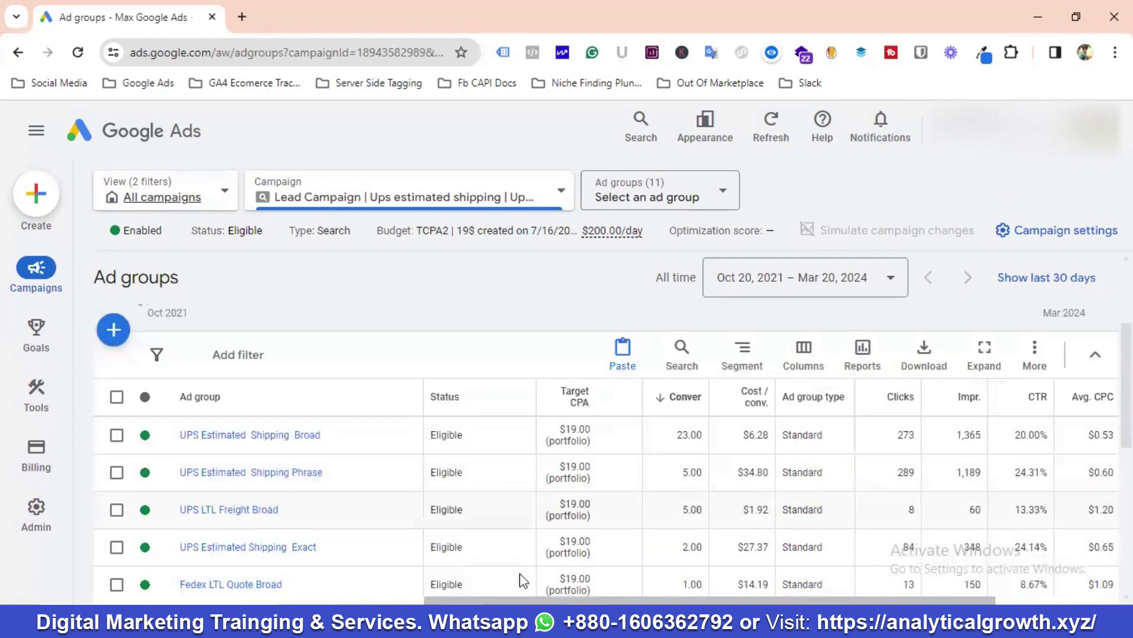
scroll(519, 552, up, 1)
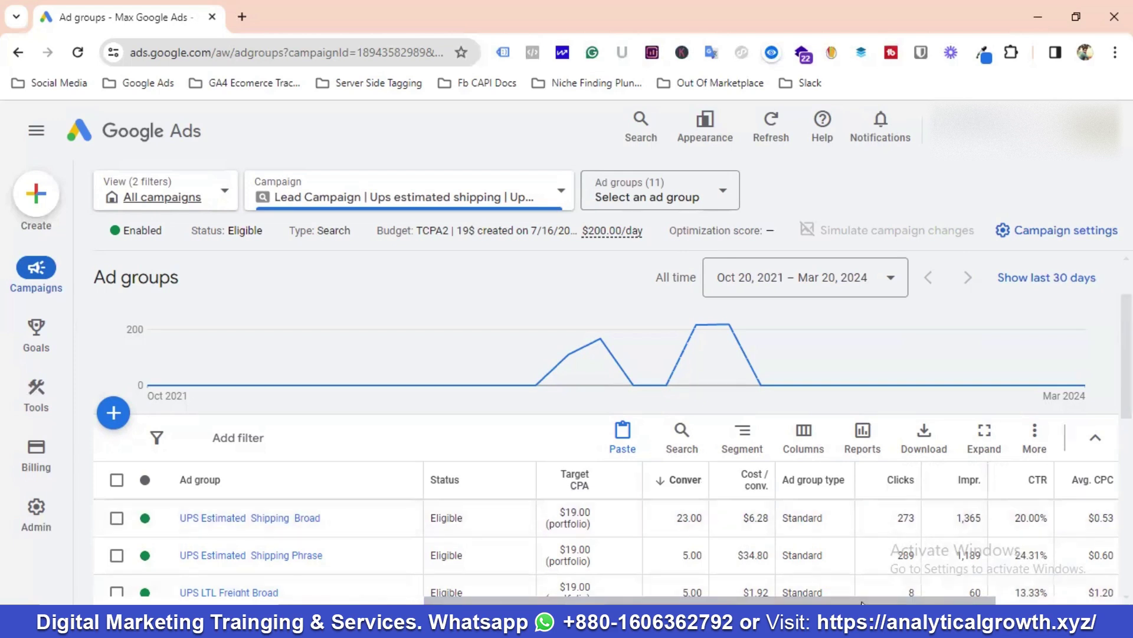
scroll(872, 601, right, 4)
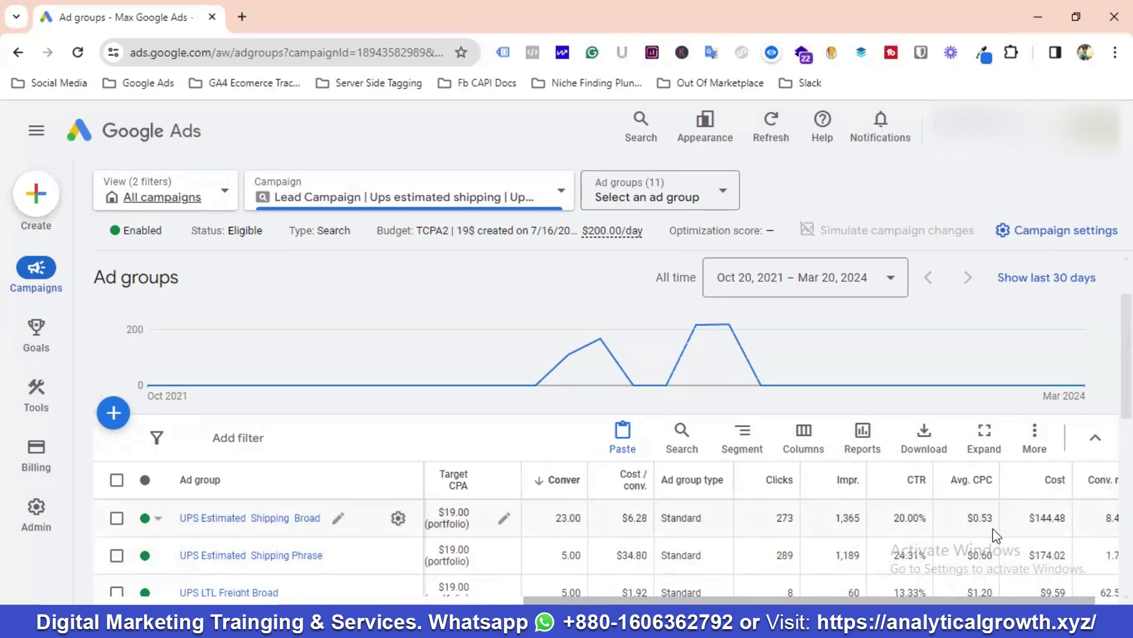
drag(970, 602, 994, 603)
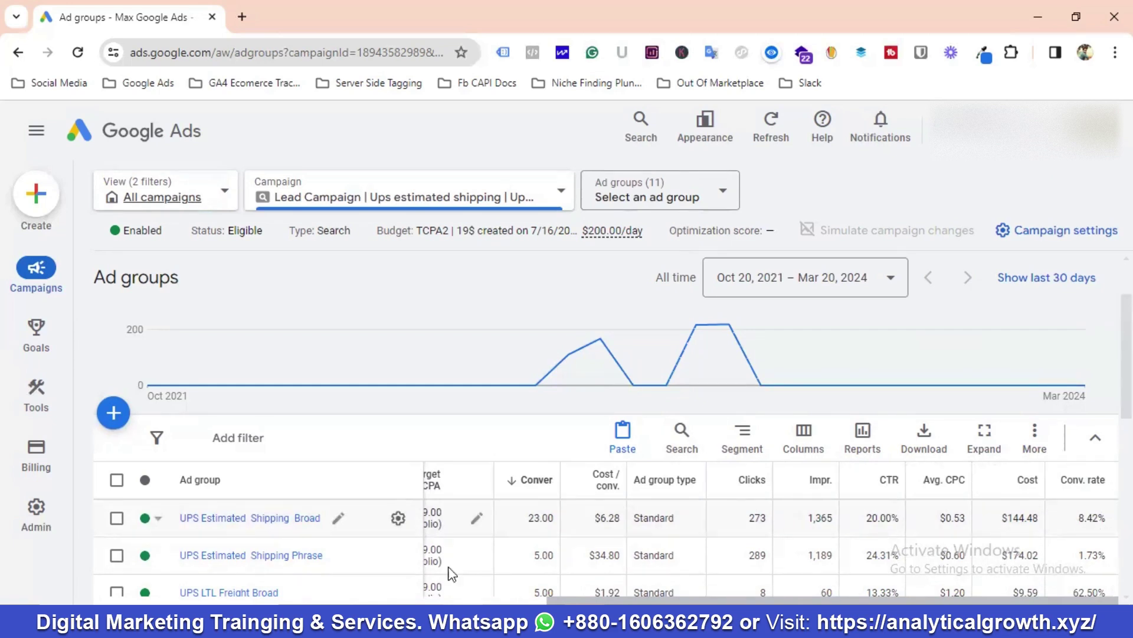
Open the UPS Estimated Shipping Broad ad group and examine its search keywords' status, conversions, clicks and cost
click(222, 521)
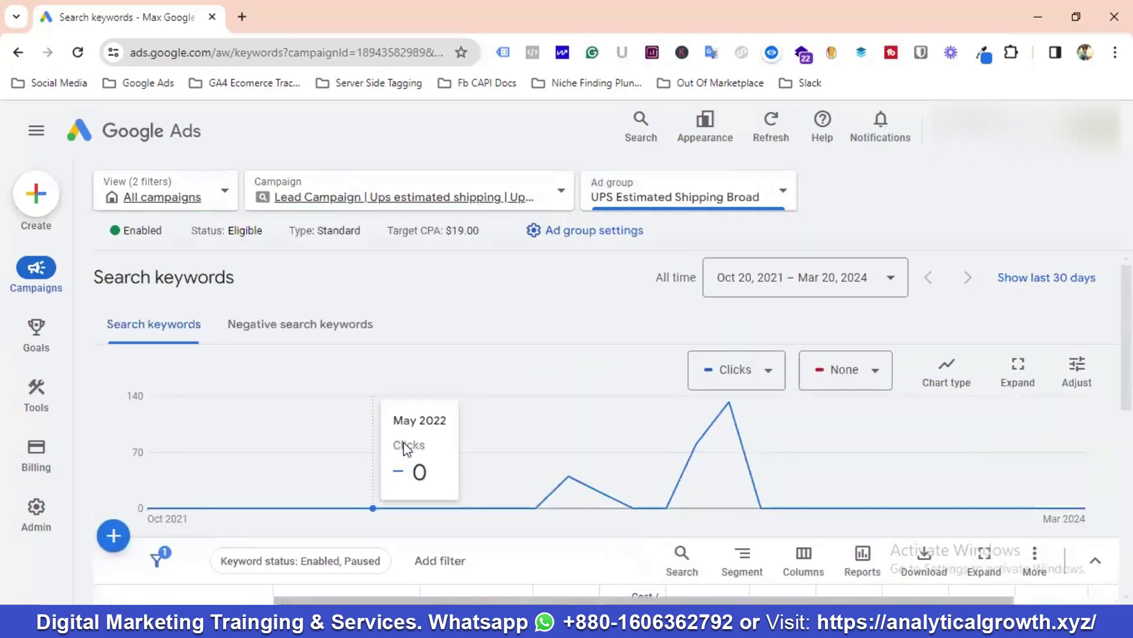
scroll(328, 510, down, 5)
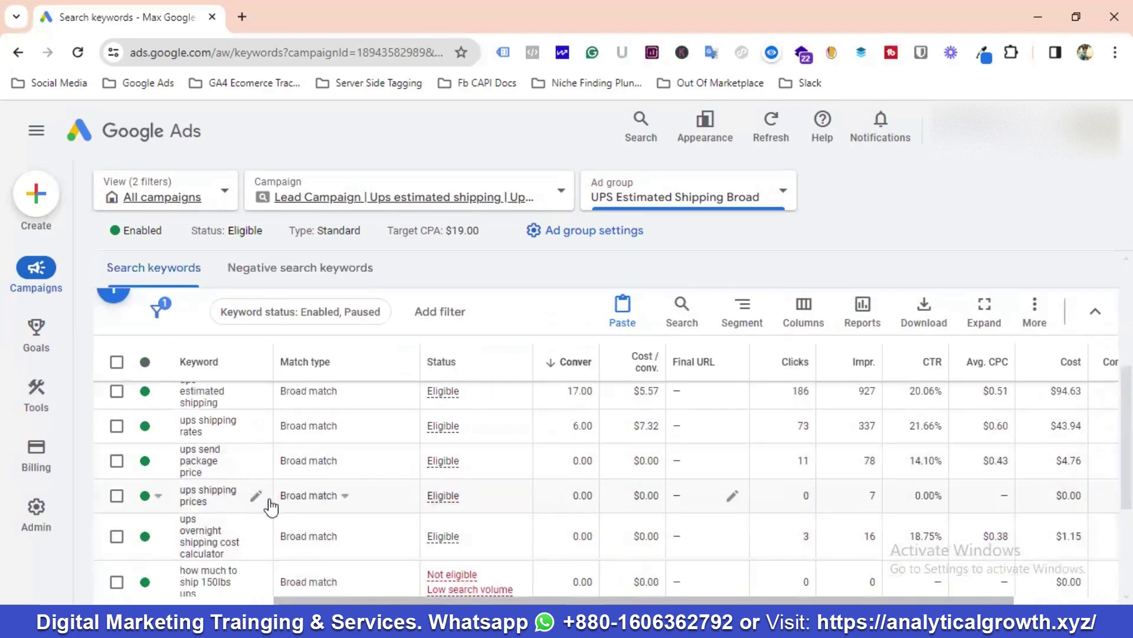
scroll(257, 493, up, 1)
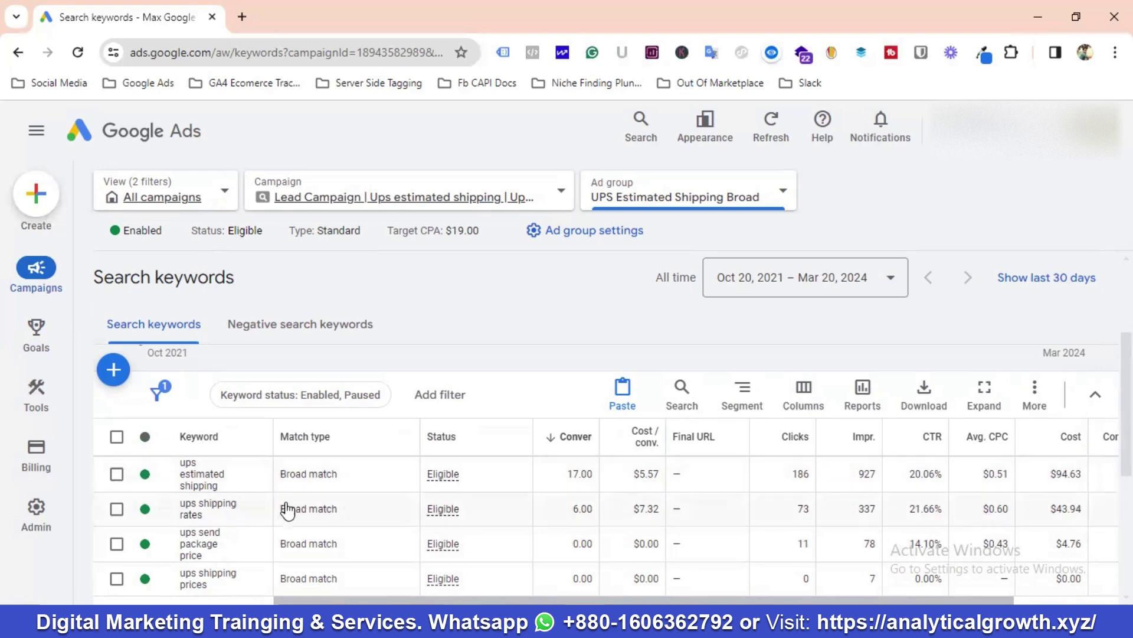
scroll(284, 508, down, 1)
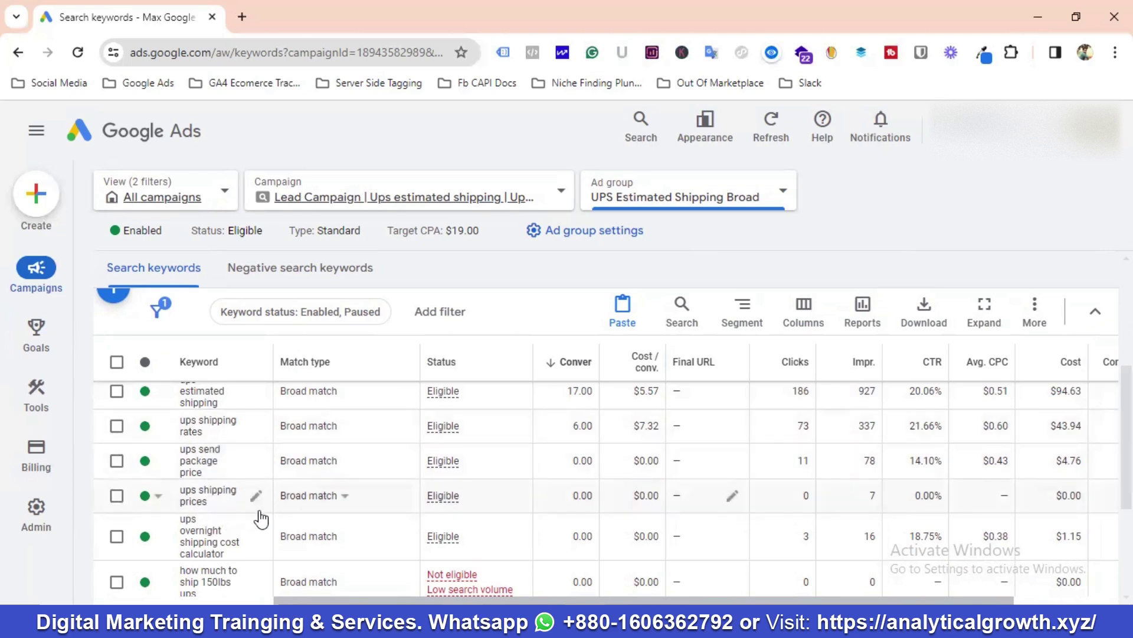
scroll(280, 523, down, 2)
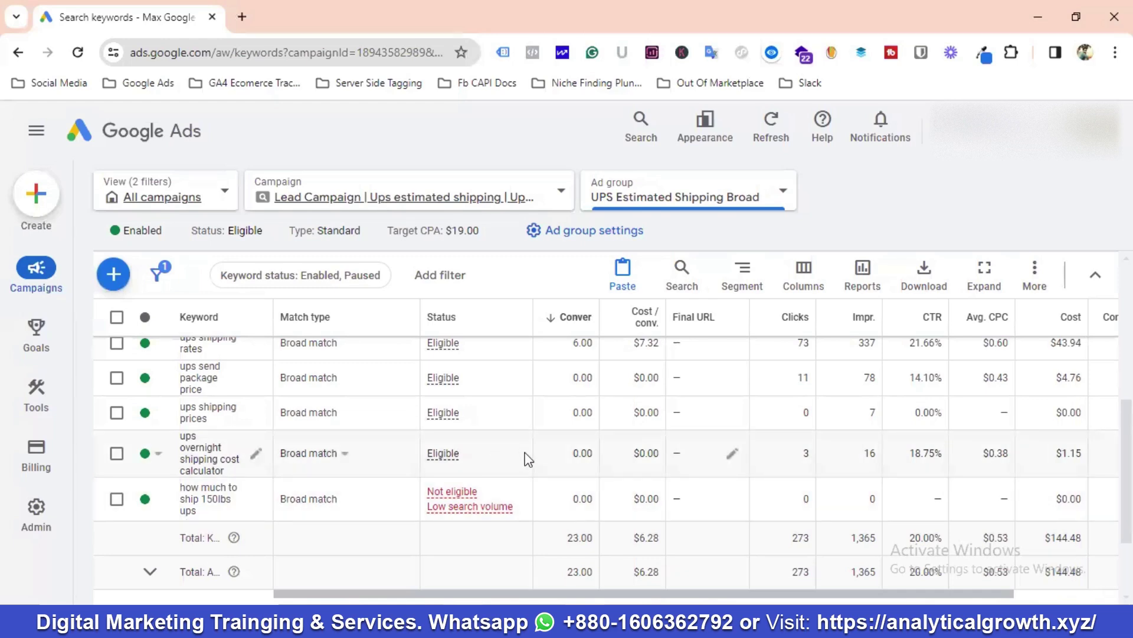
scroll(529, 460, up, 2)
scroll(531, 462, down, 2)
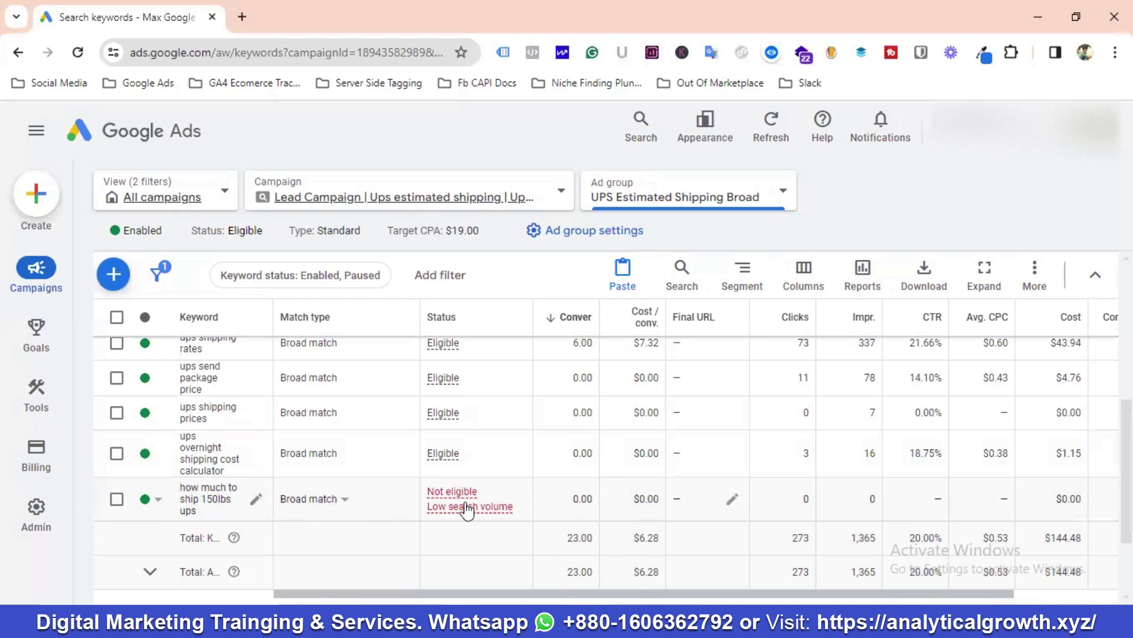
Permanently remove the keyword "how much to ship 150lbs ups" and refresh the keyword data
click(158, 500)
click(184, 570)
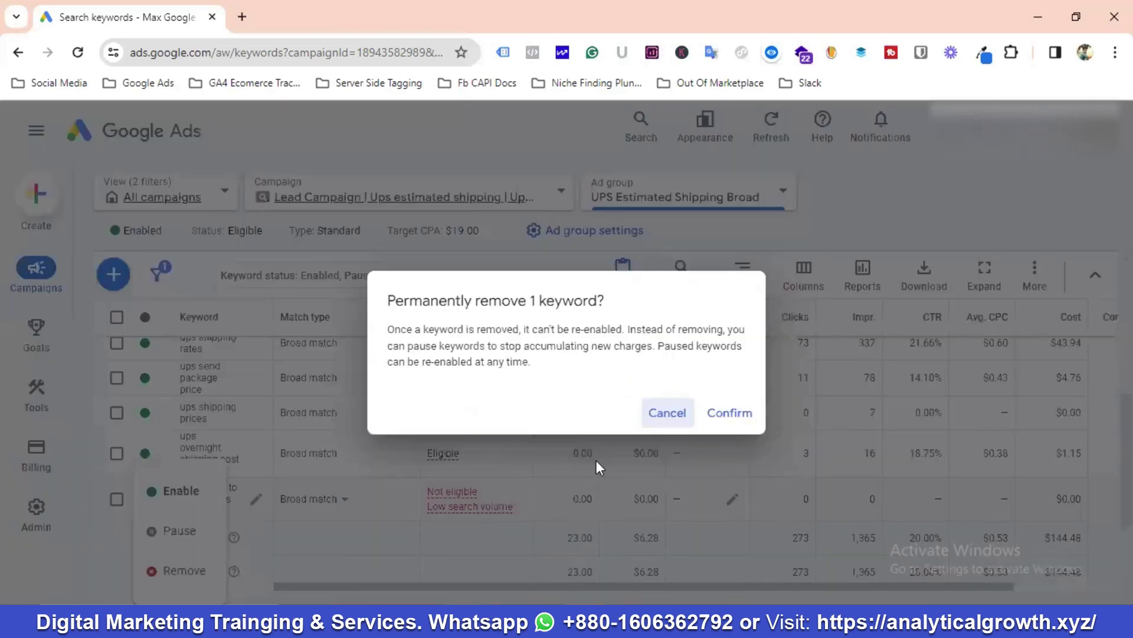
click(722, 417)
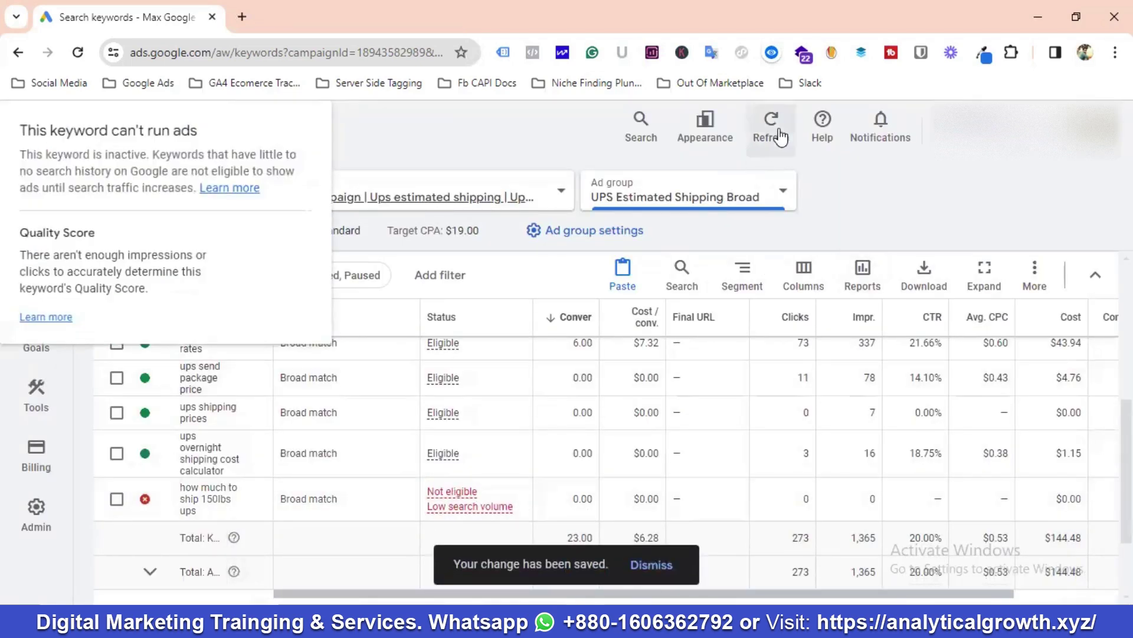
click(779, 136)
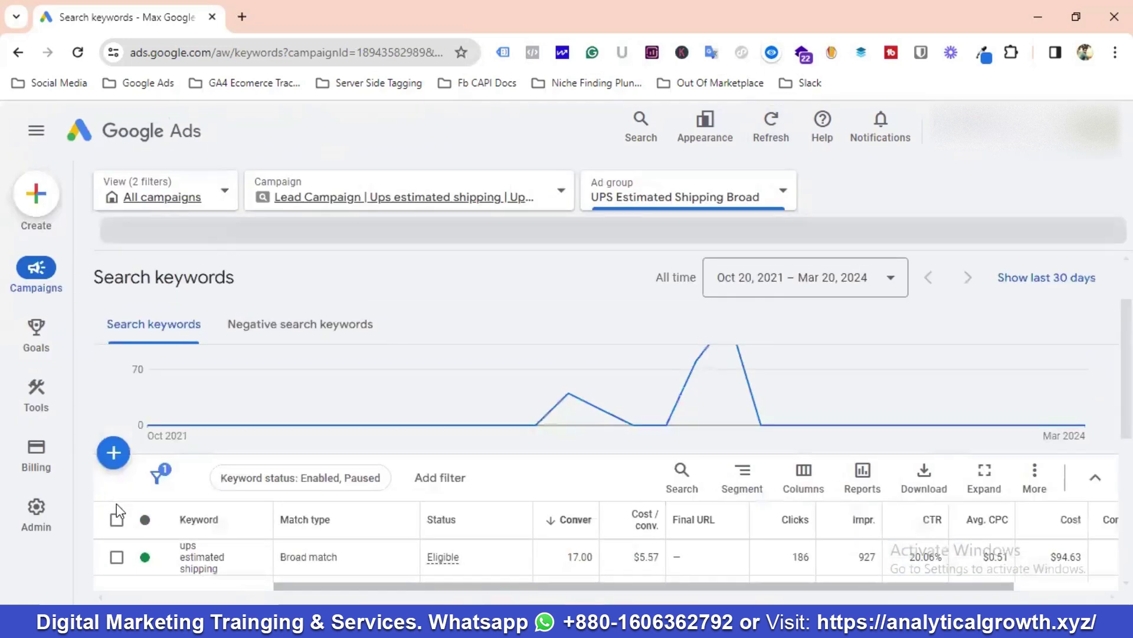
click(117, 522)
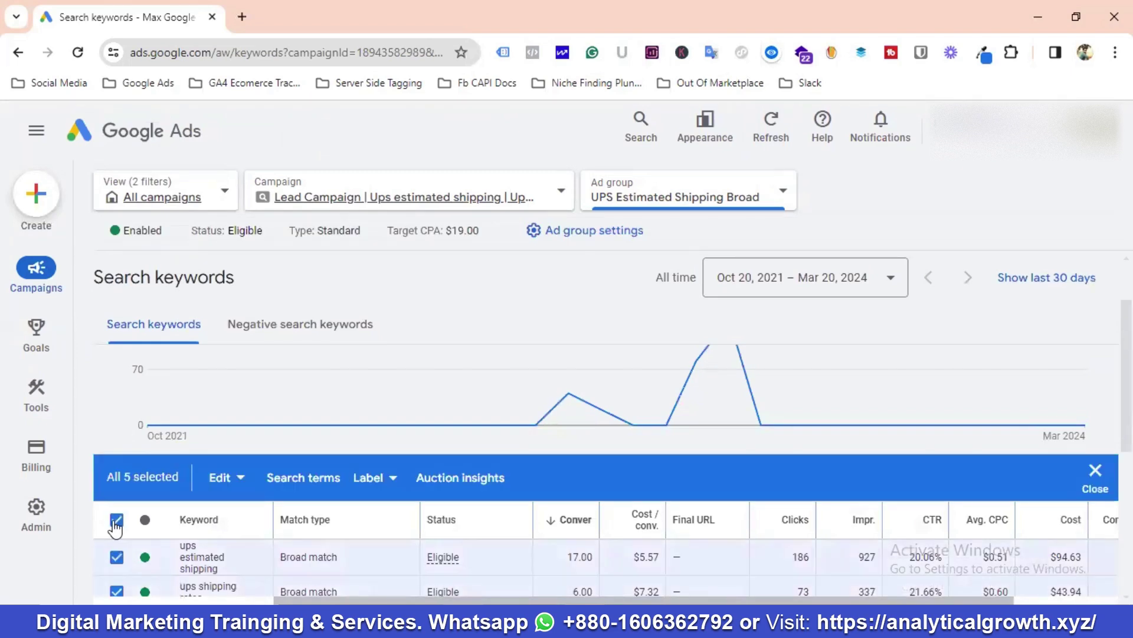
click(117, 522)
Permanently remove the keyword "ups send package price" from the UPS Estimated Shipping Broad ad group
scroll(515, 507, down, 1)
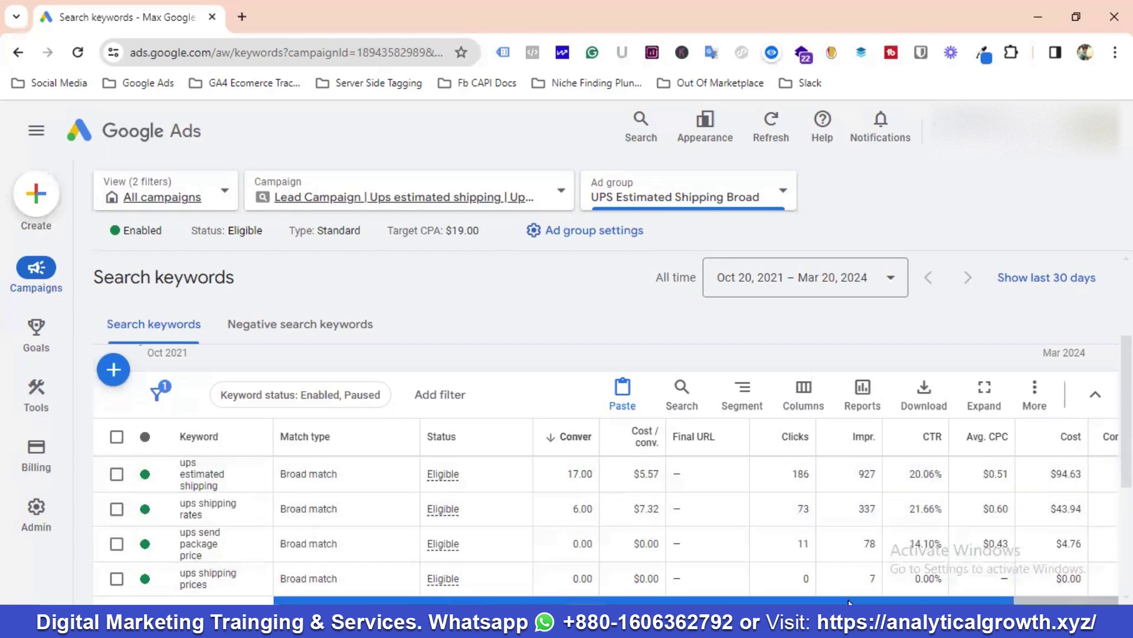
drag(848, 600, 954, 600)
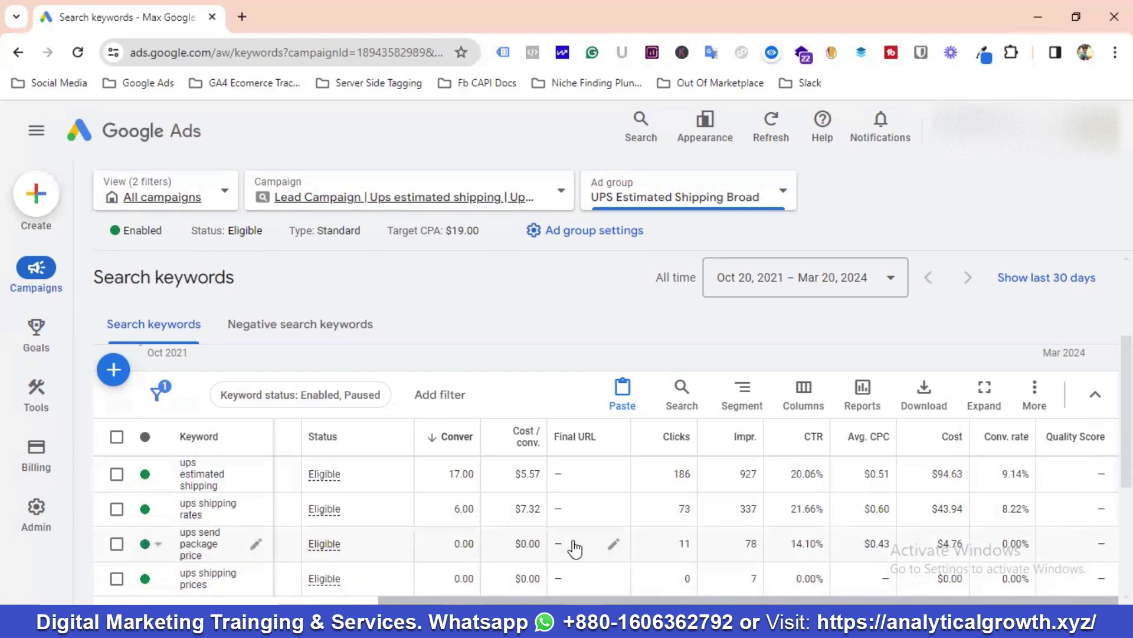
click(167, 546)
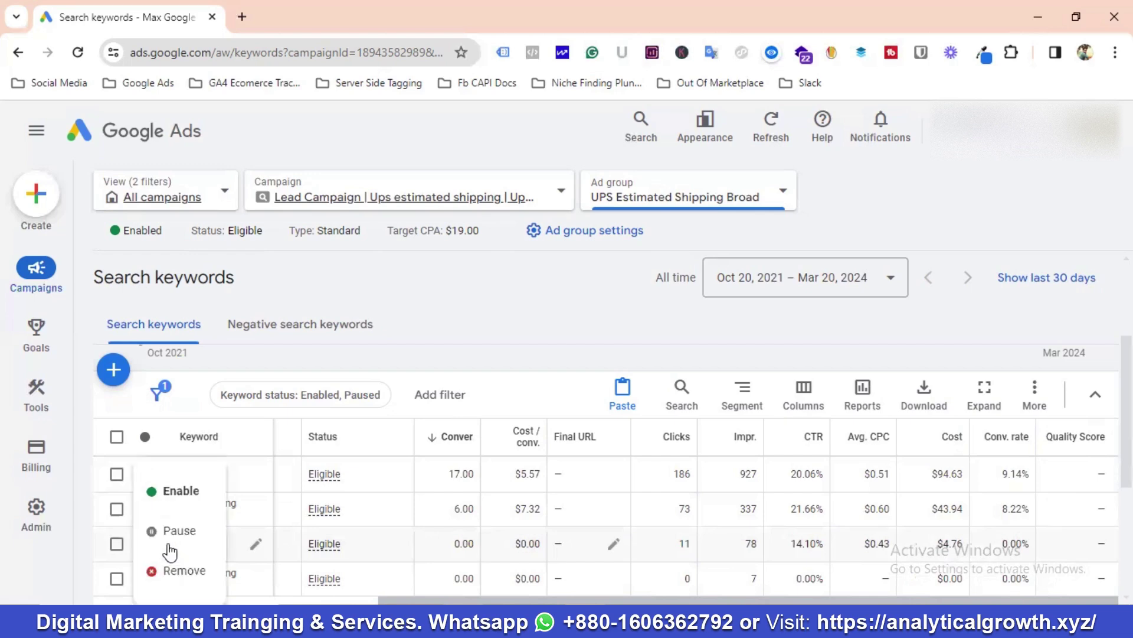
click(183, 571)
click(731, 414)
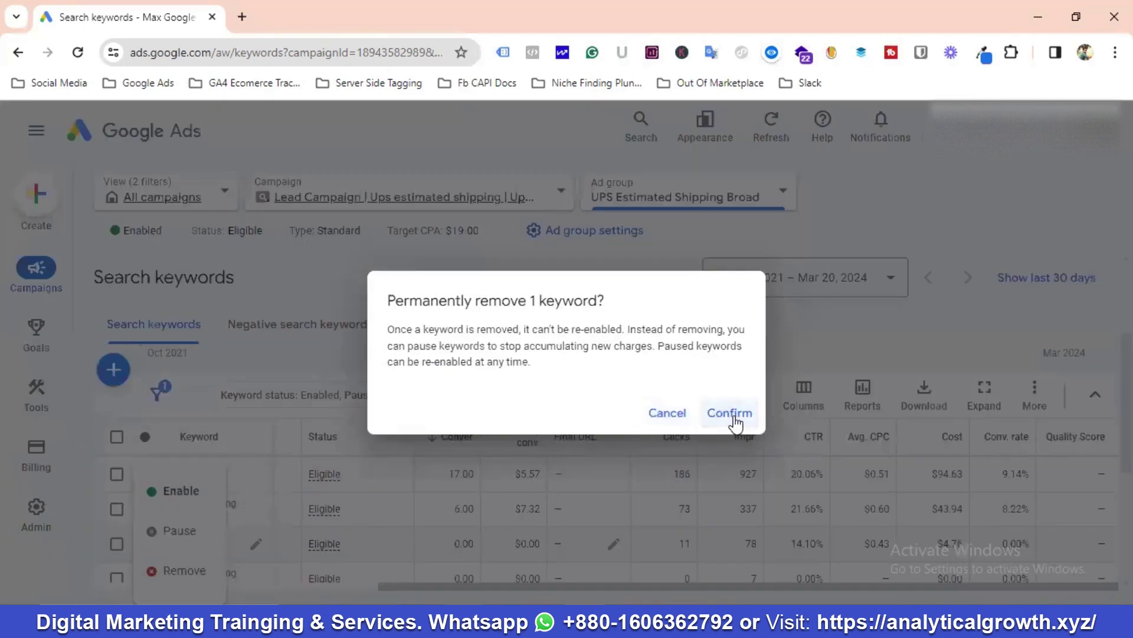
Refresh the keyword data and examine the remaining keywords' conversions, clicks and cost in the UPS Estimated Shipping Broad ad group
scroll(785, 518, down, 2)
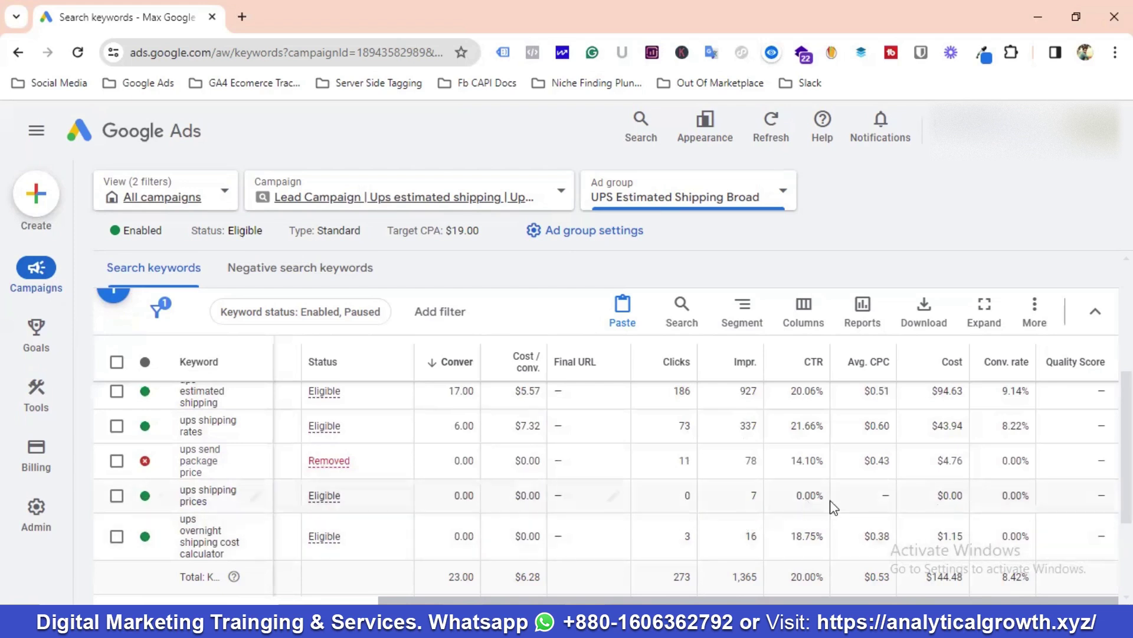
scroll(673, 470, down, 2)
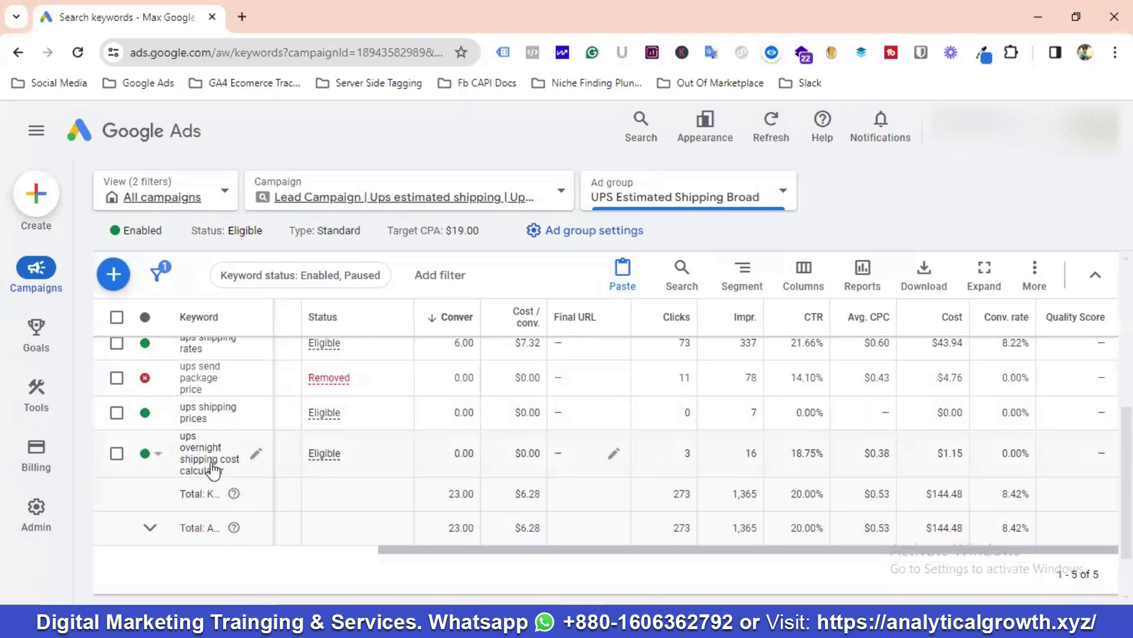
scroll(584, 475, up, 5)
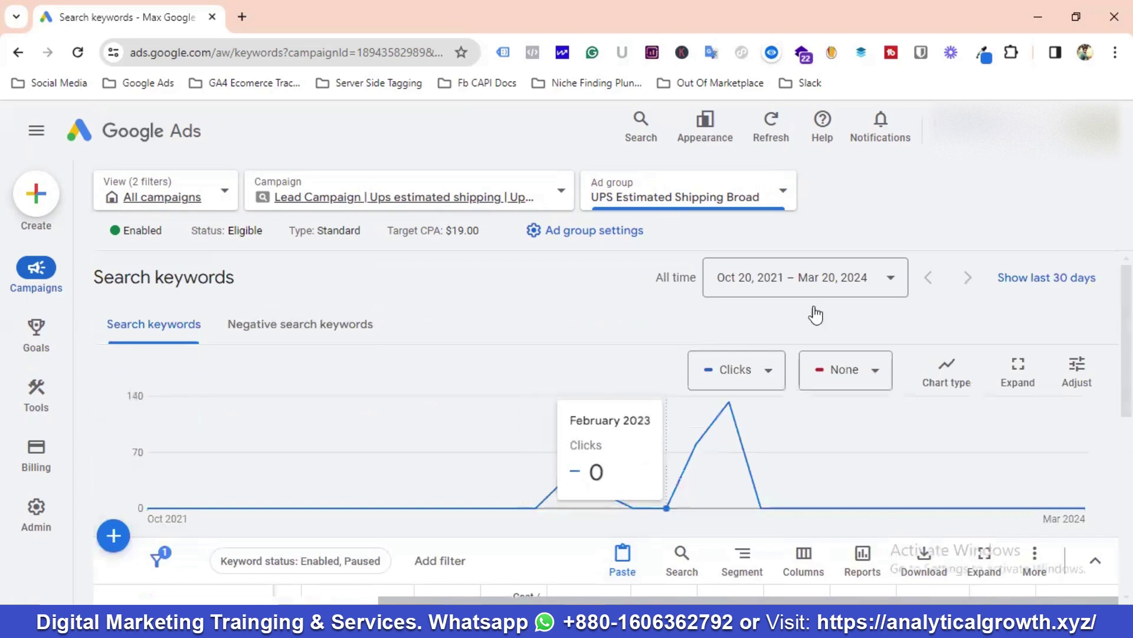
click(775, 137)
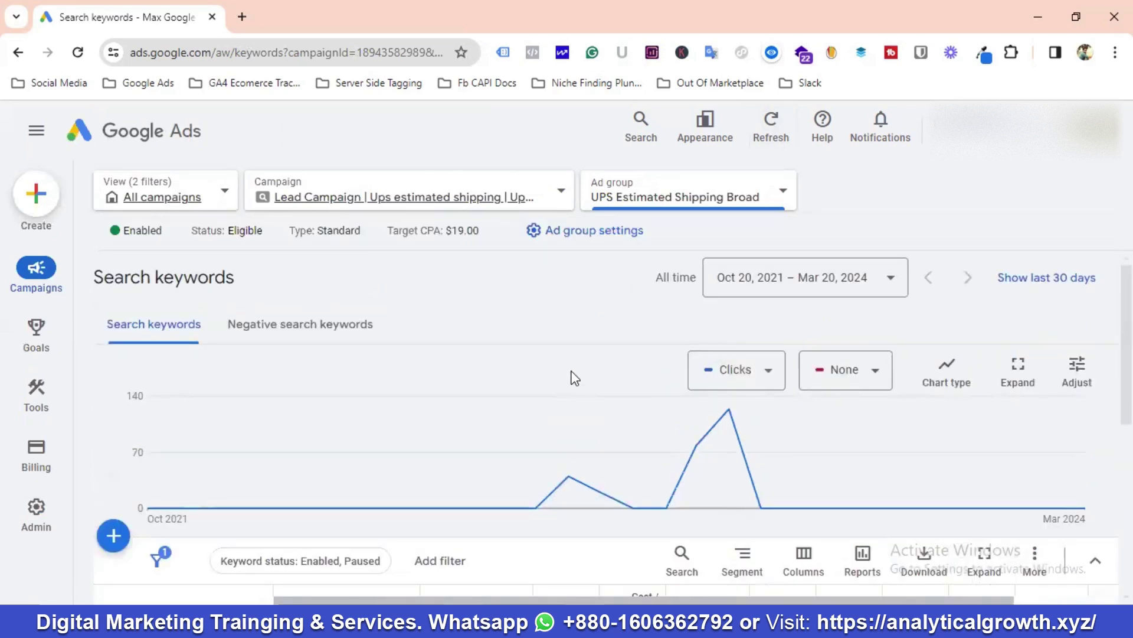
scroll(575, 378, down, 1)
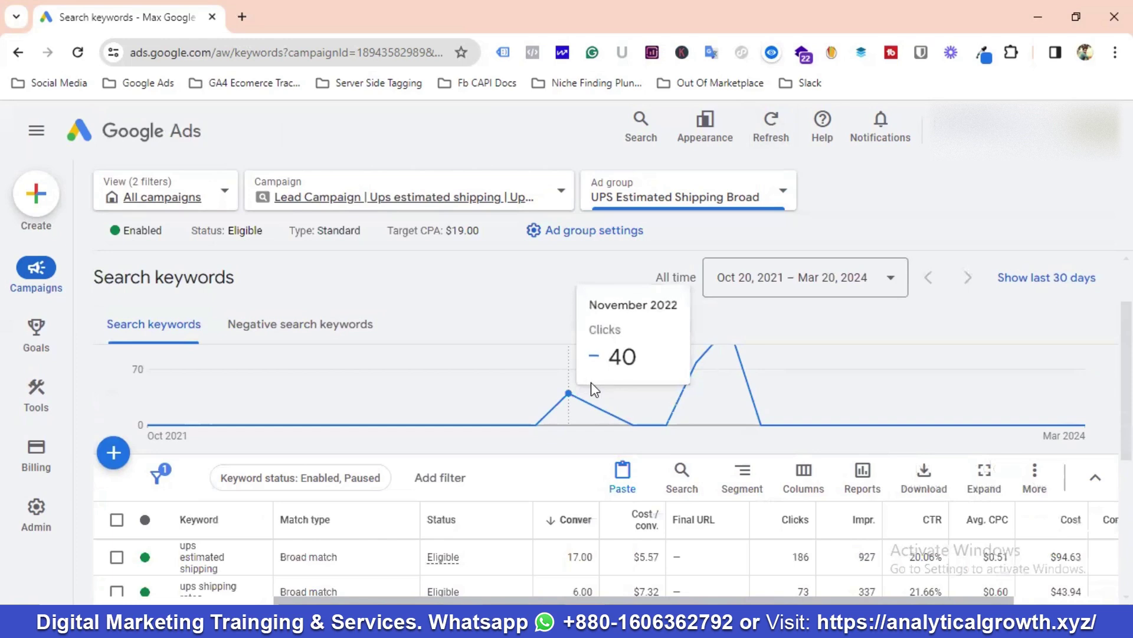
scroll(617, 410, down, 1)
scroll(632, 441, down, 1)
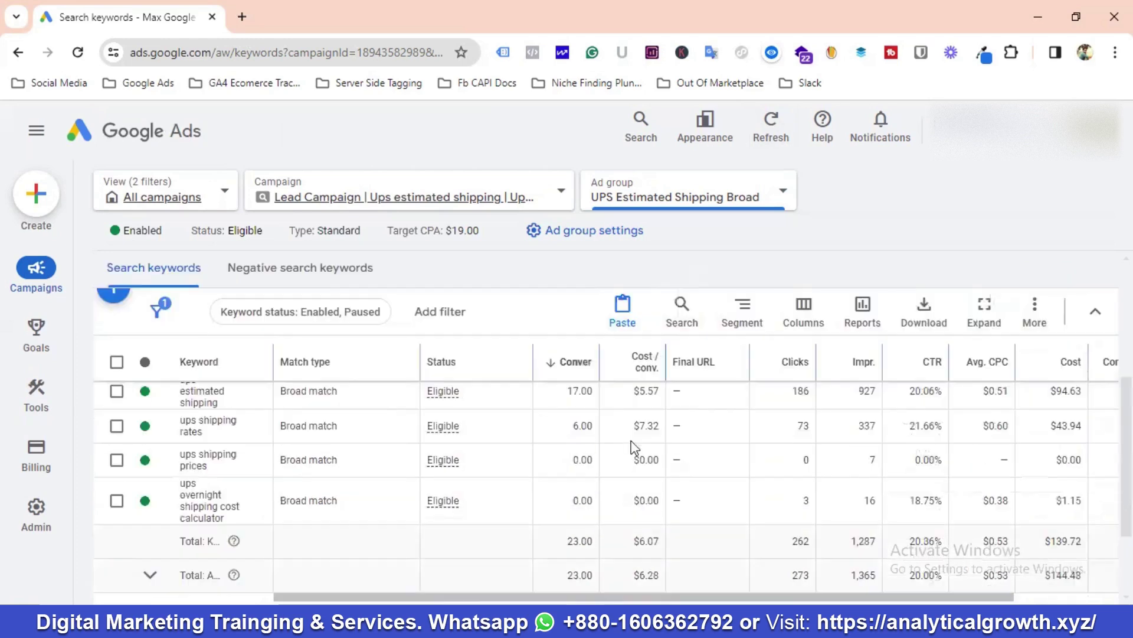
scroll(641, 449, up, 1)
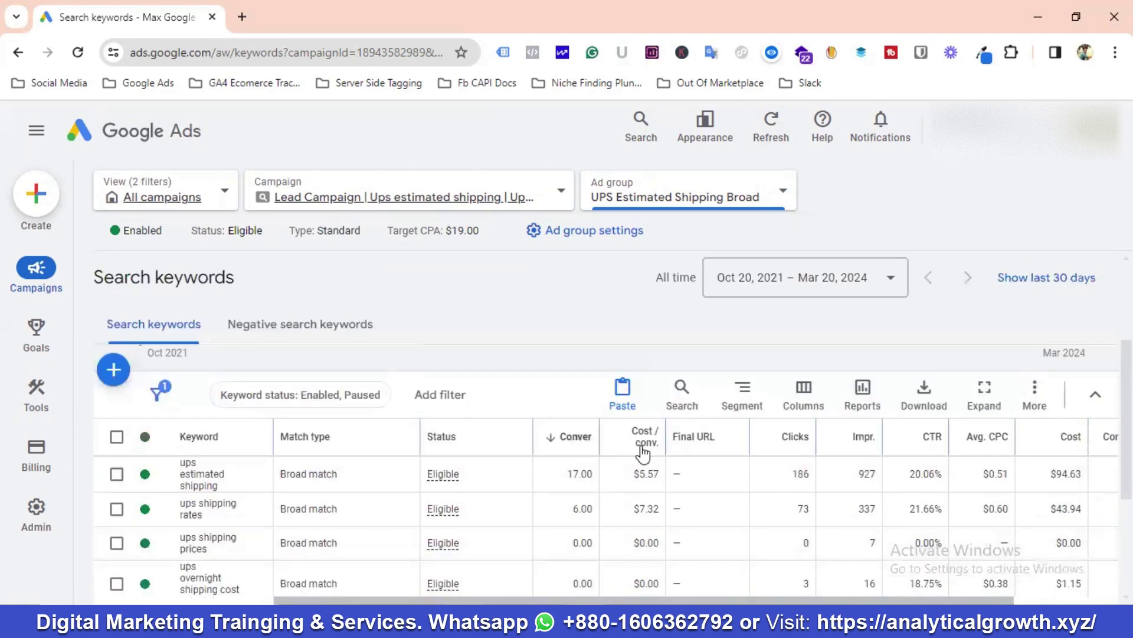
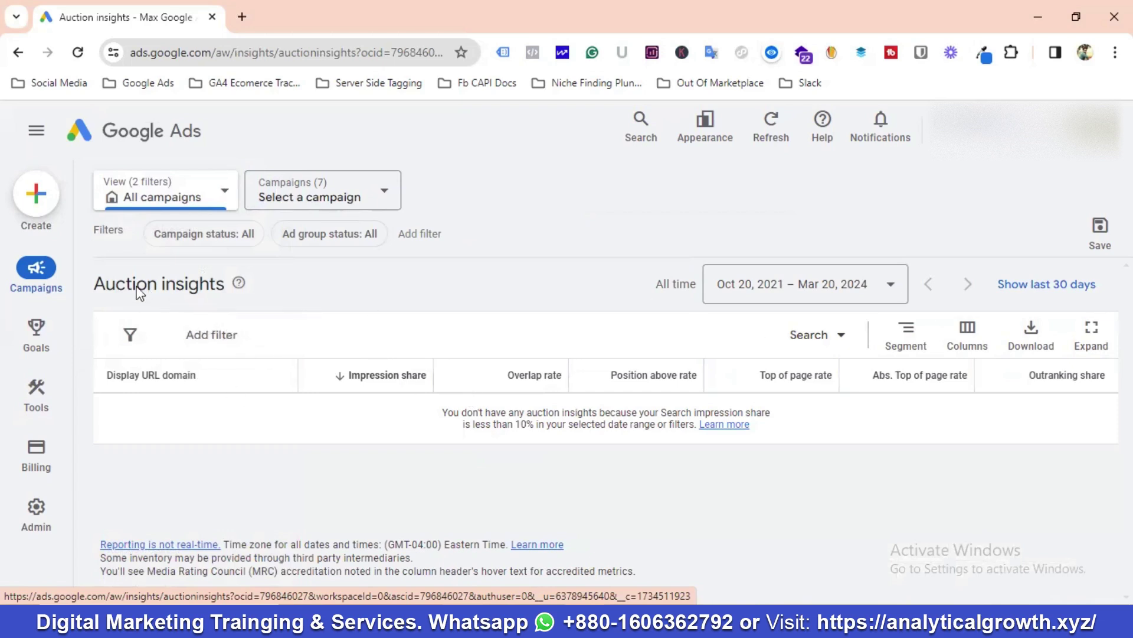
Open the search terms report for all campaigns and show the terms' conversions, average CPC and cost
mouse_move(36, 285)
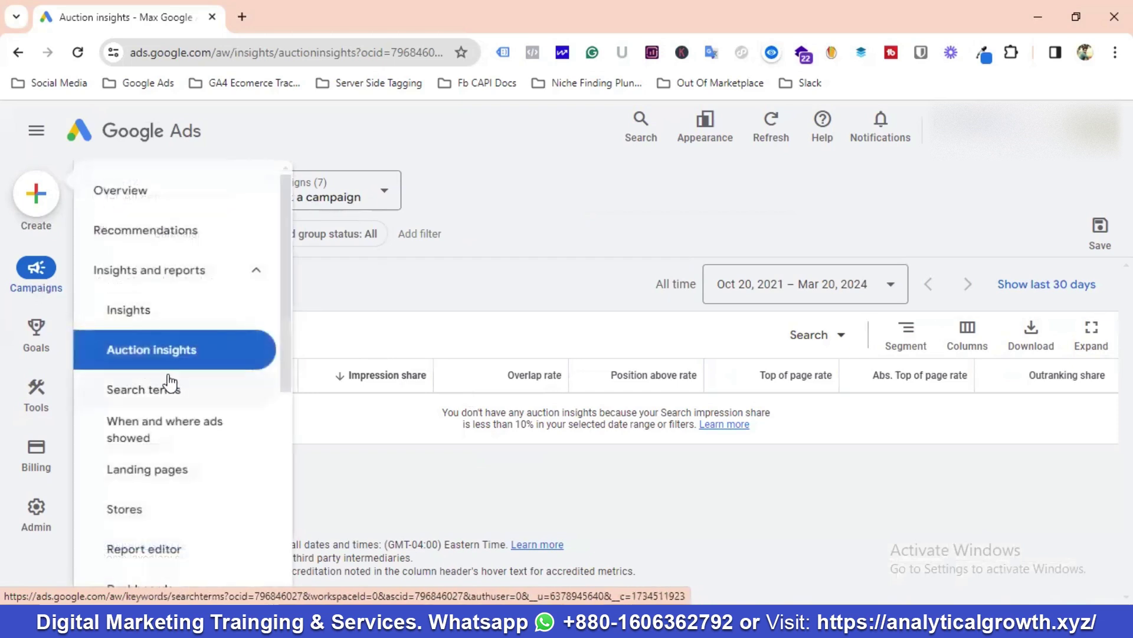
click(161, 389)
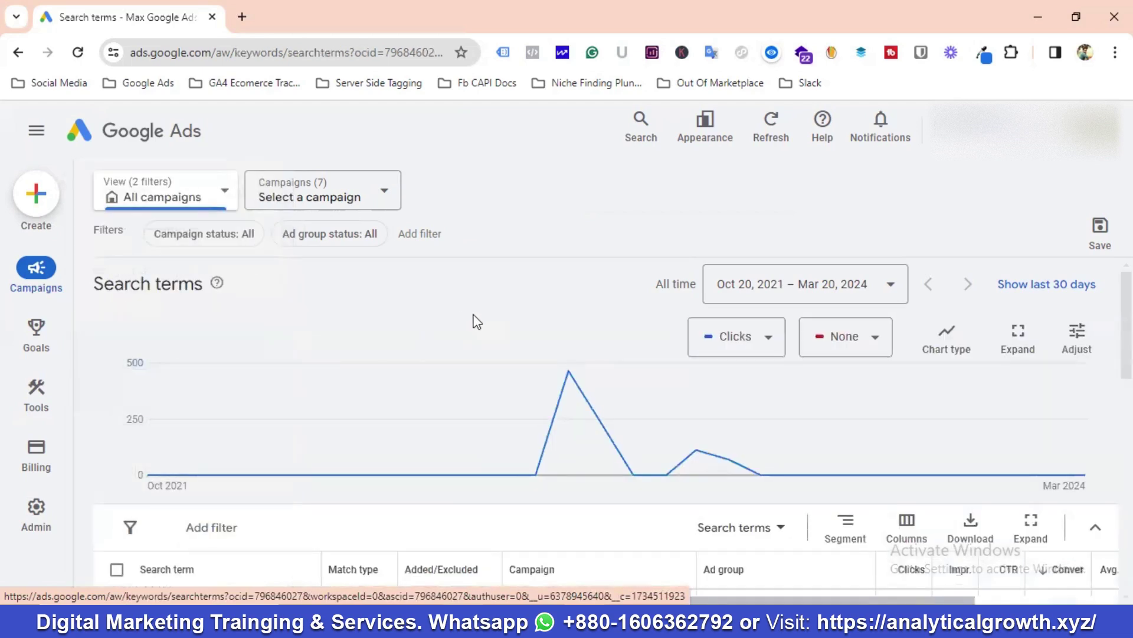
scroll(475, 318, down, 3)
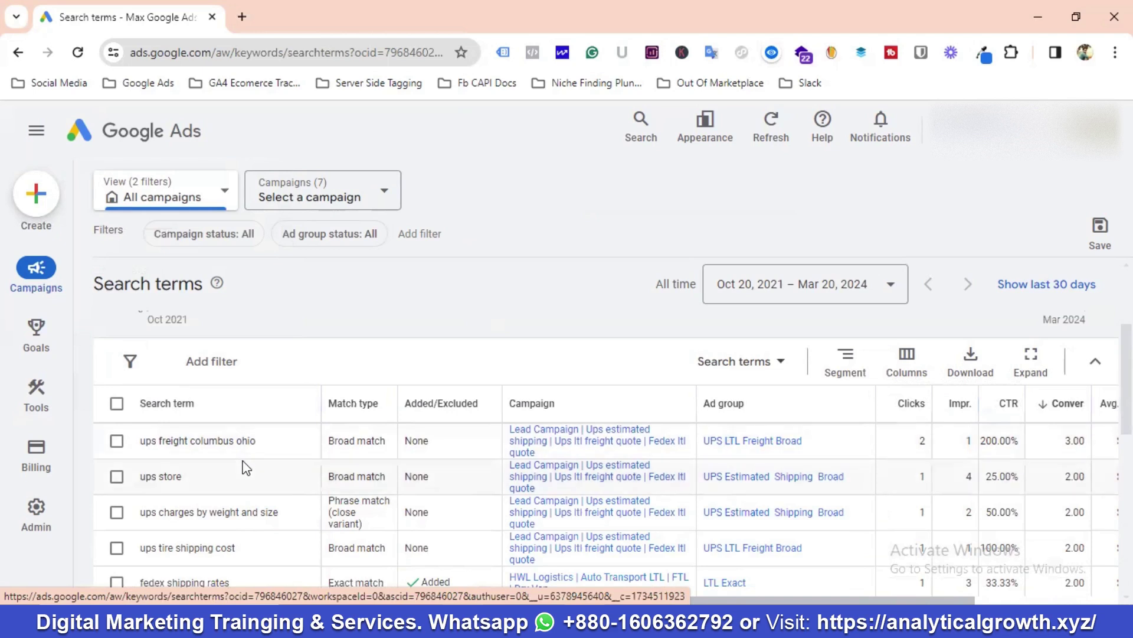
mouse_move(783, 601)
mouse_down()
mouse_move(821, 596)
mouse_move(795, 598)
mouse_up()
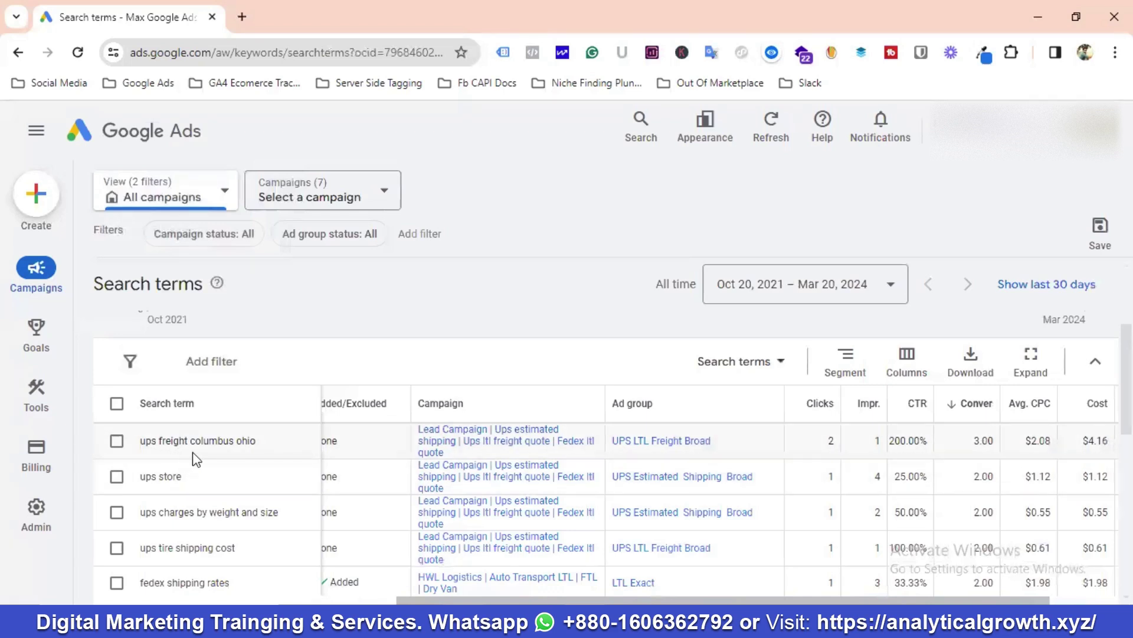
Add the search term "ups freight columbus ohio" as a keyword to the UPS LTL Freight Broad ad group, then deselect it
click(117, 442)
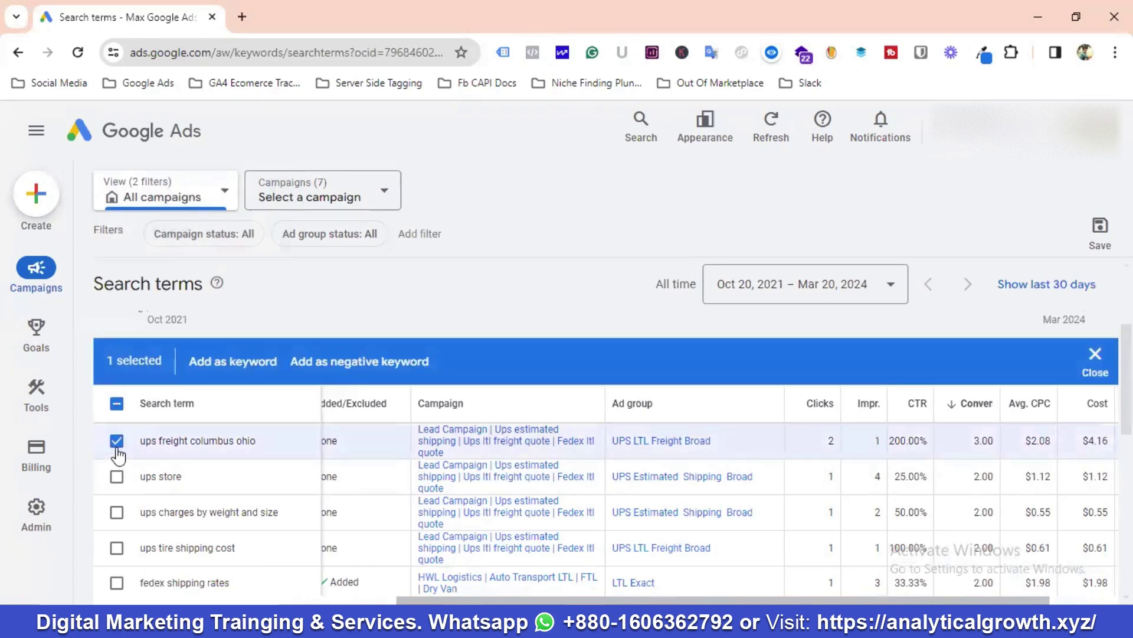
click(231, 366)
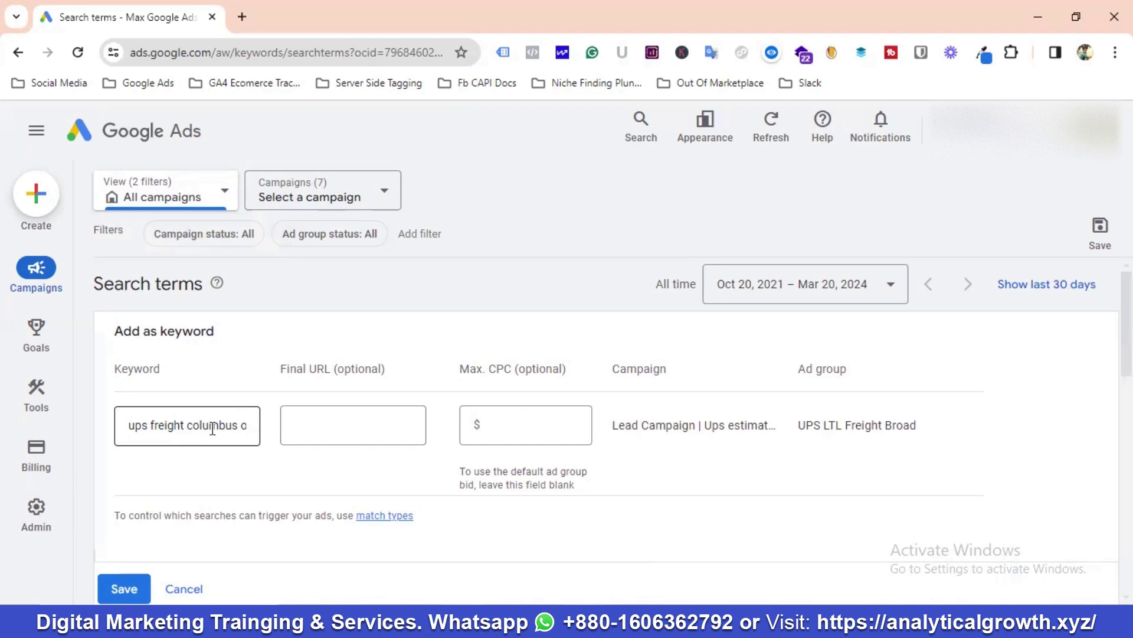
scroll(213, 426, down, 2)
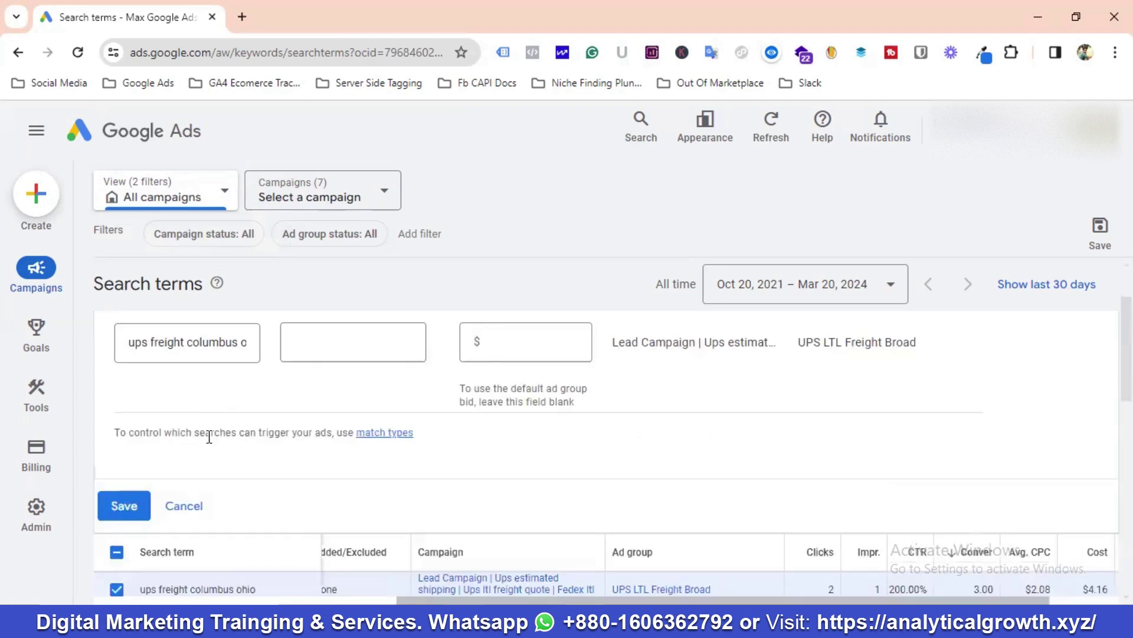
click(119, 505)
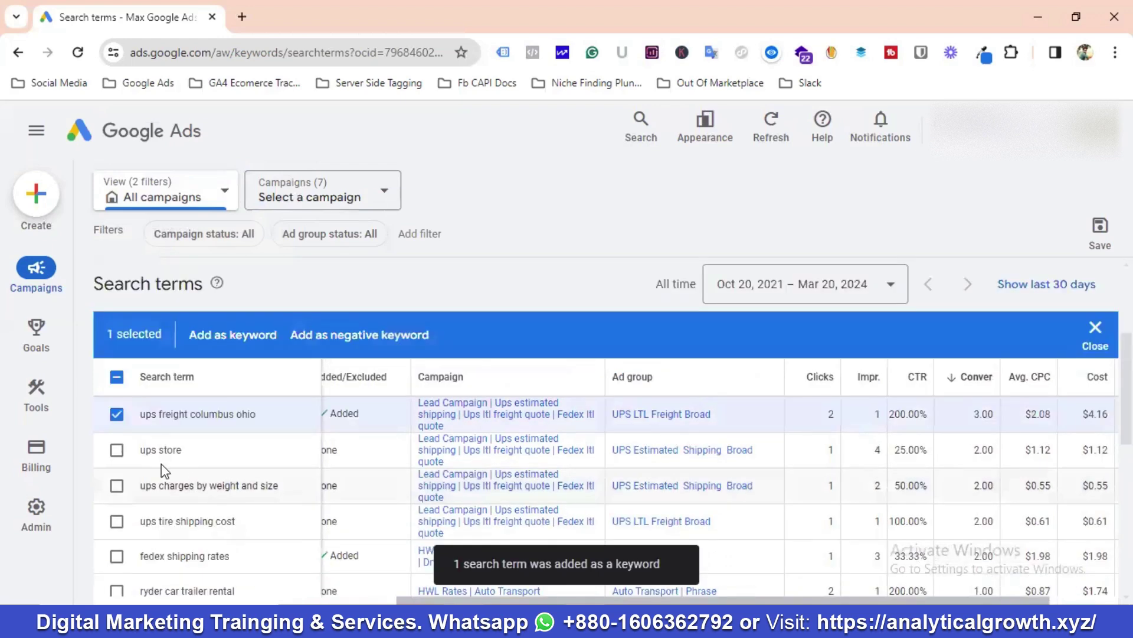
click(117, 415)
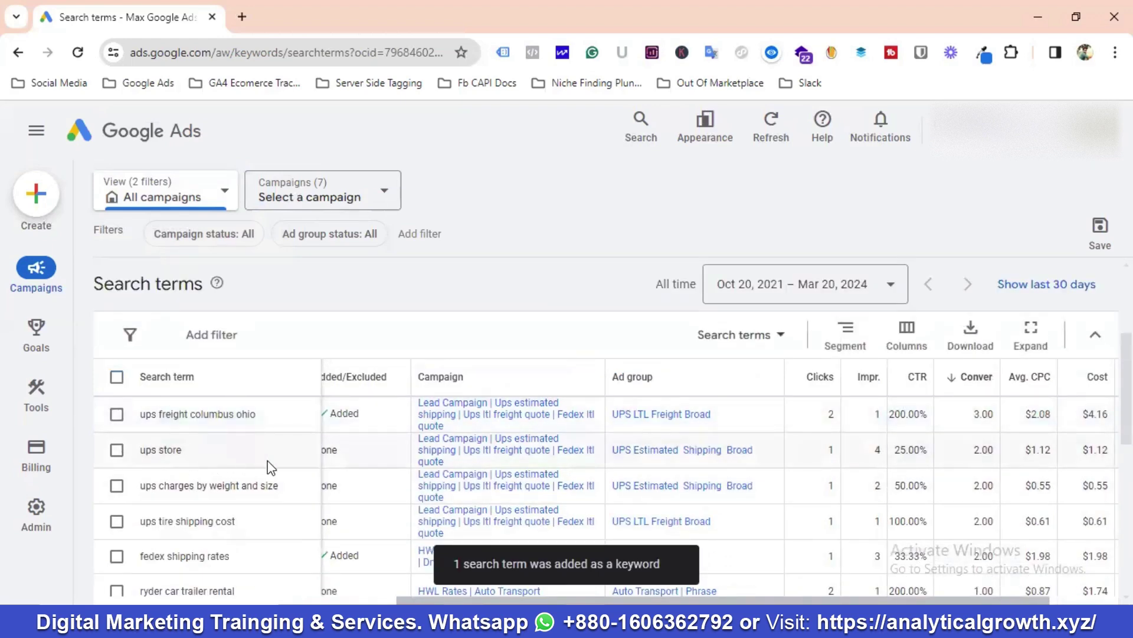
Add "ups store" as a phrase-match negative keyword to the UPS Estimated Shipping Broad ad group and deselect the term
click(117, 453)
click(341, 334)
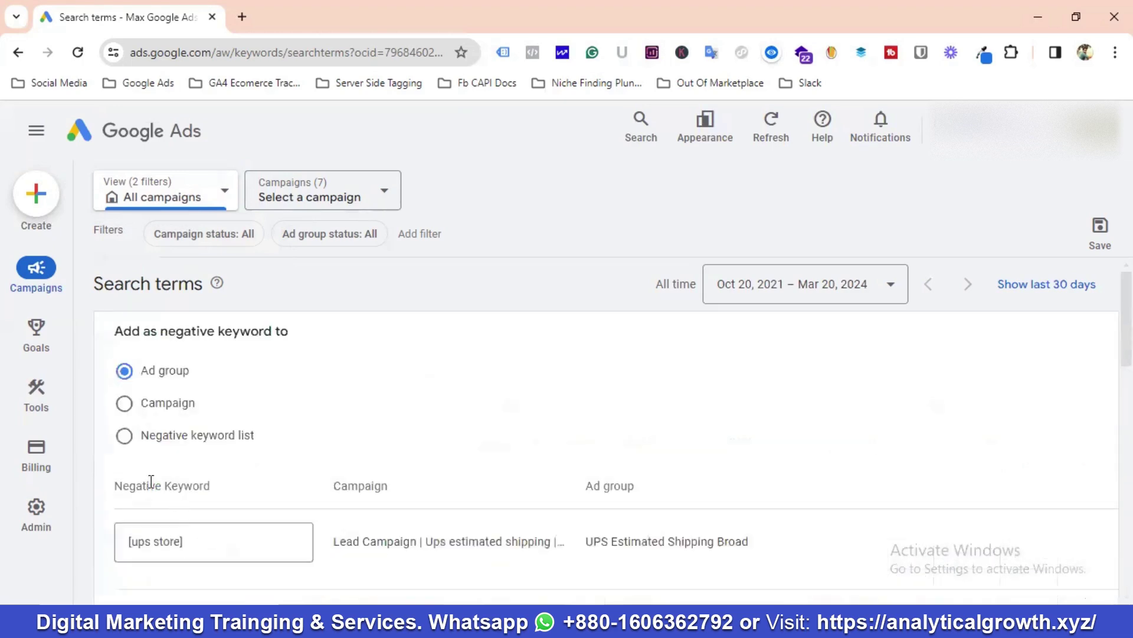
click(132, 541)
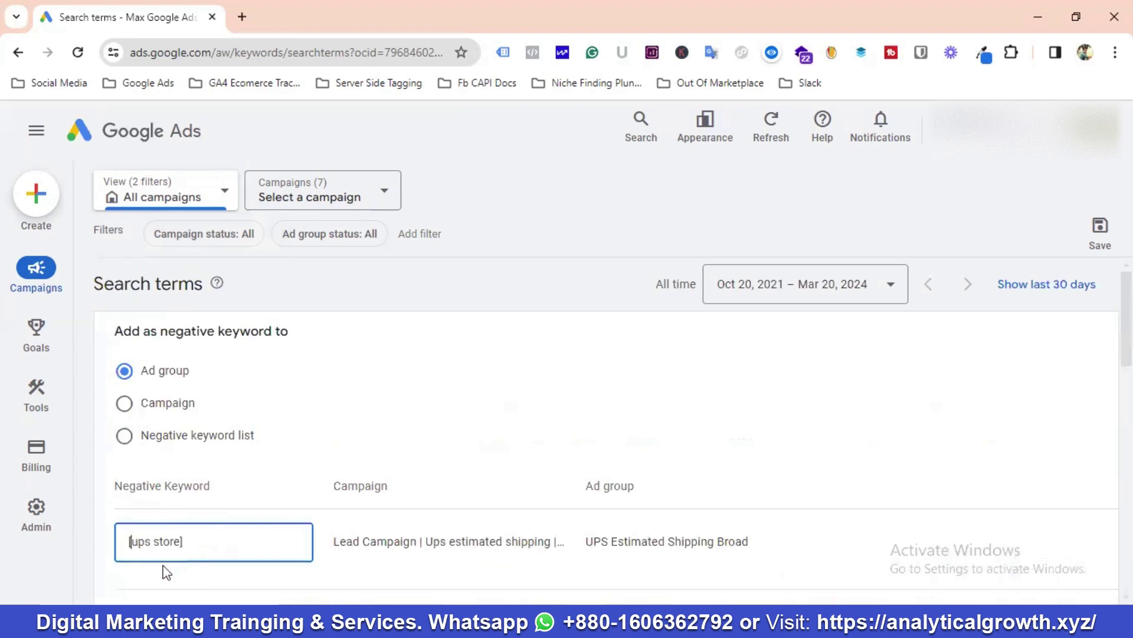
key(Delete)
text(")
scroll(199, 540, down, 1)
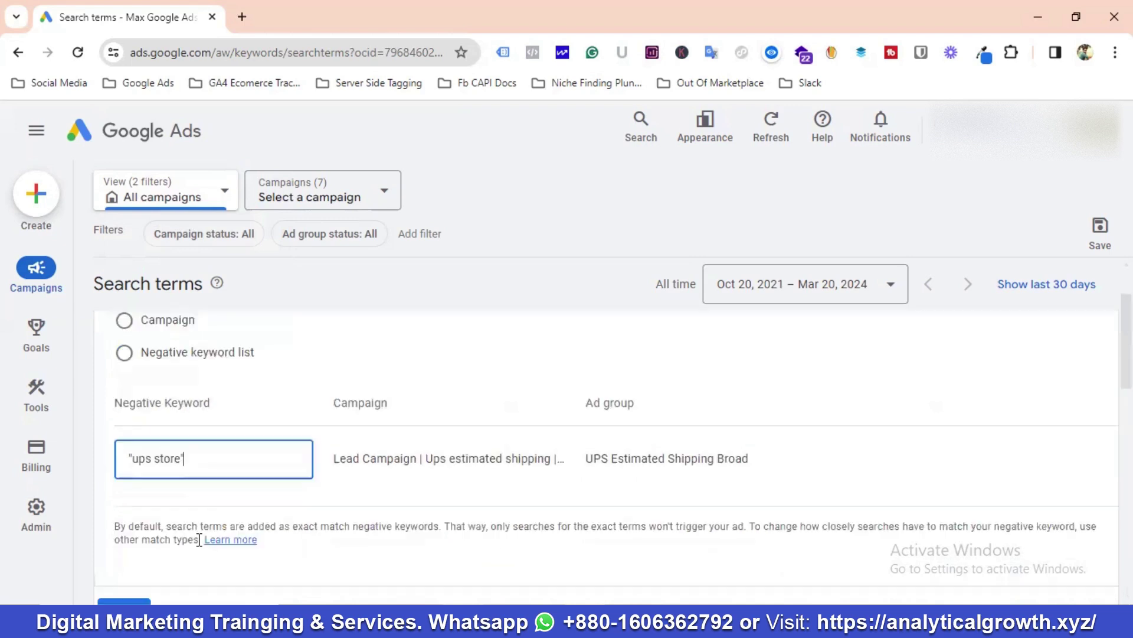
scroll(145, 534, down, 1)
click(124, 530)
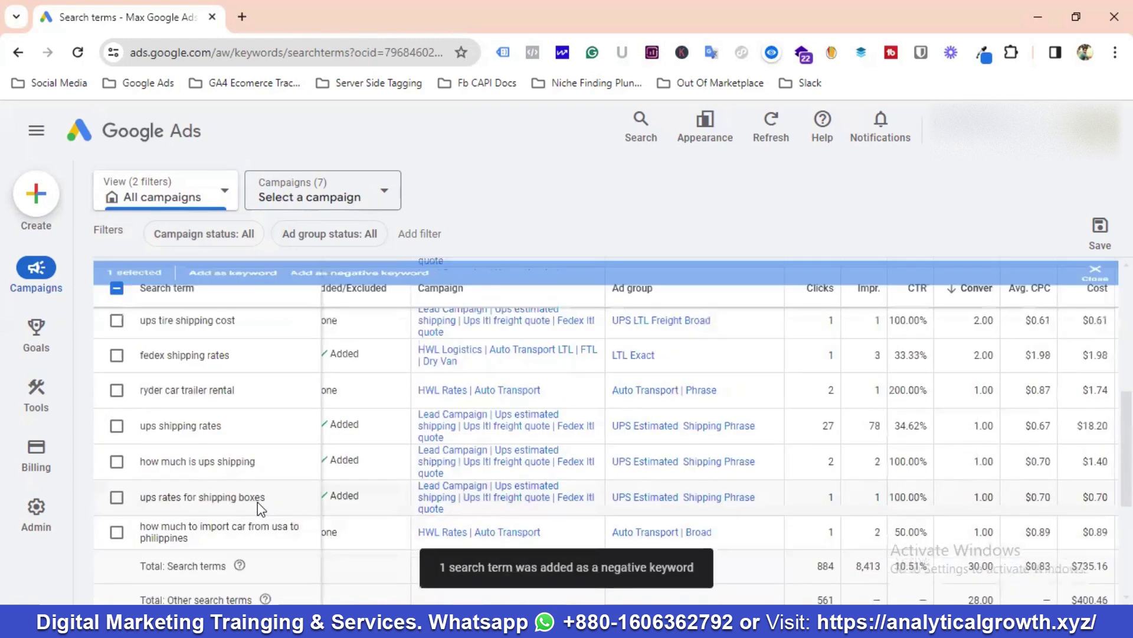
click(115, 451)
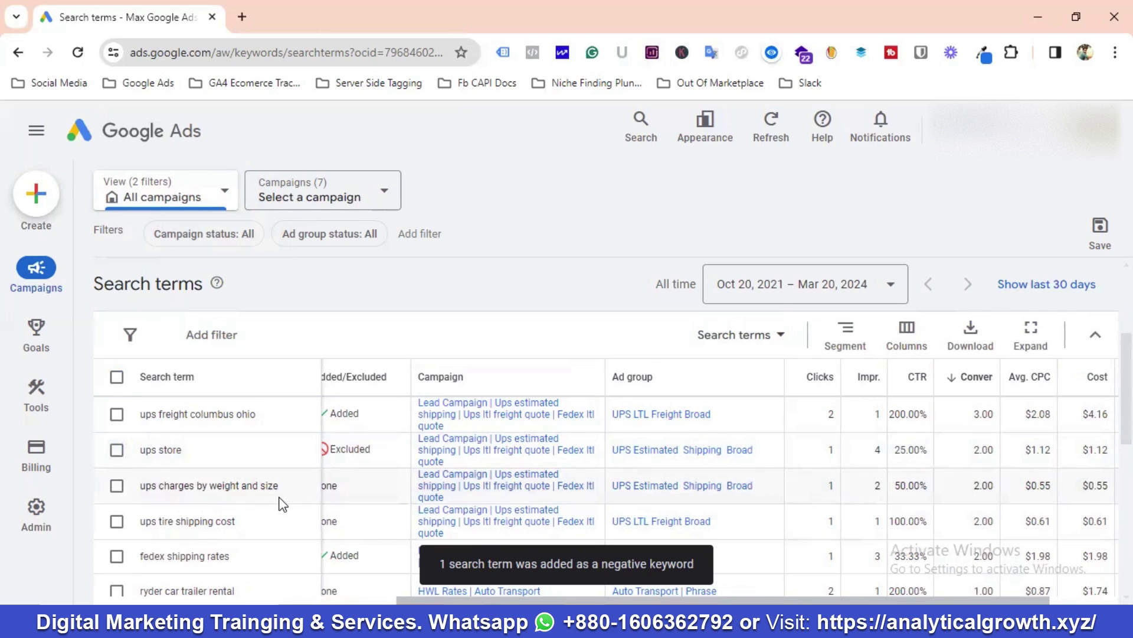
Add "ups charges by weight and size" as a phrase-match negative keyword to the UPS Estimated Shipping Broad ad group and deselect it
click(117, 485)
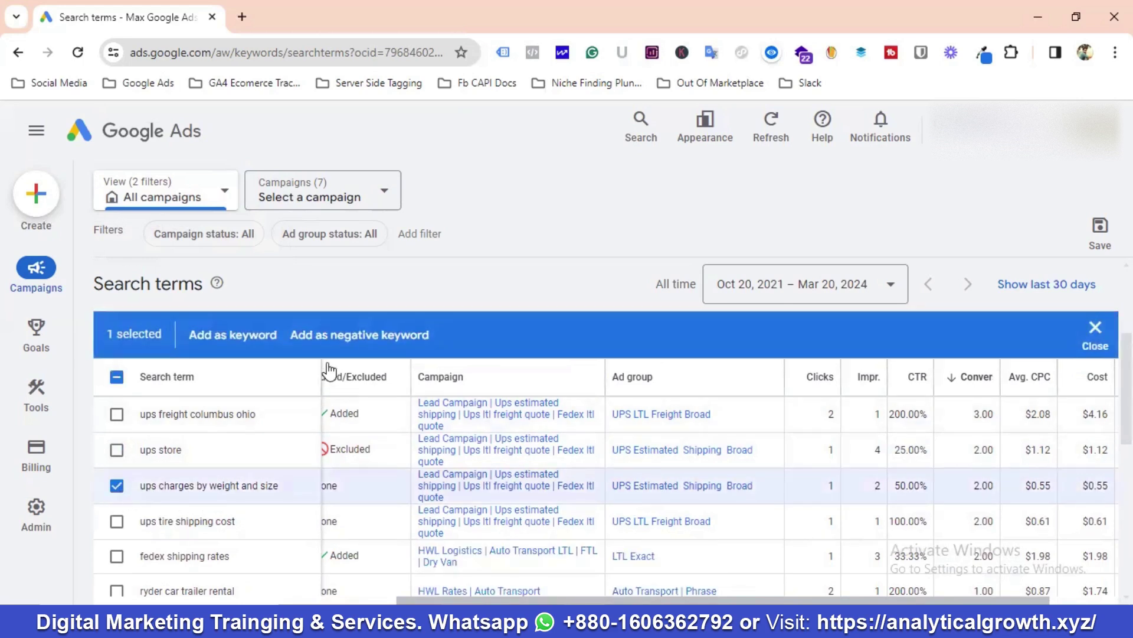
click(327, 334)
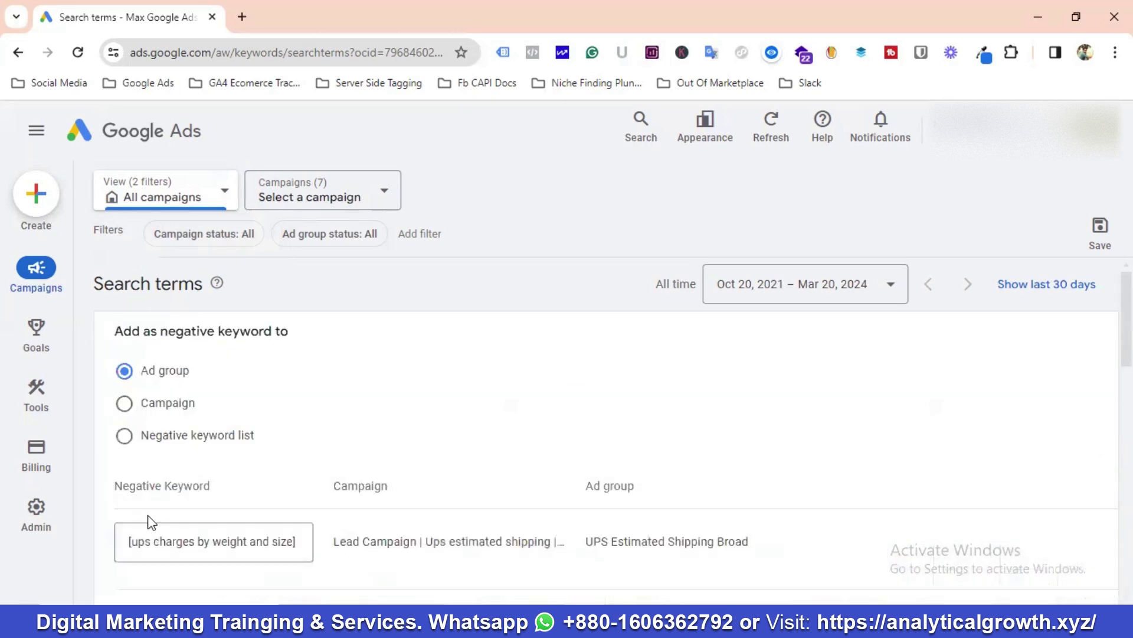
click(139, 547)
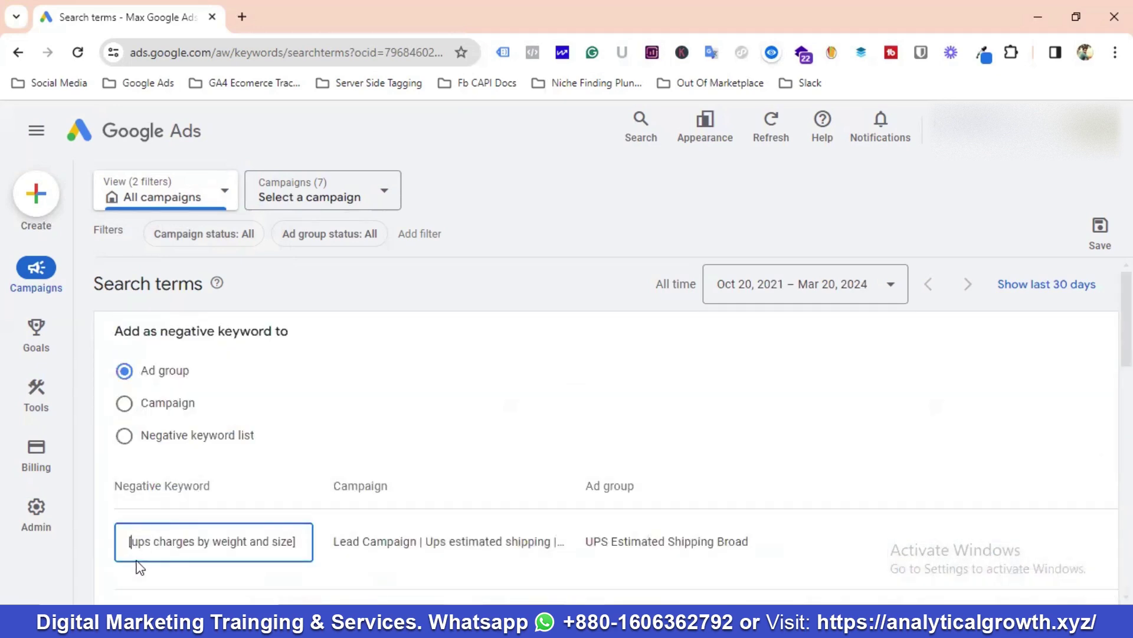
key(BackSpace)
text(")
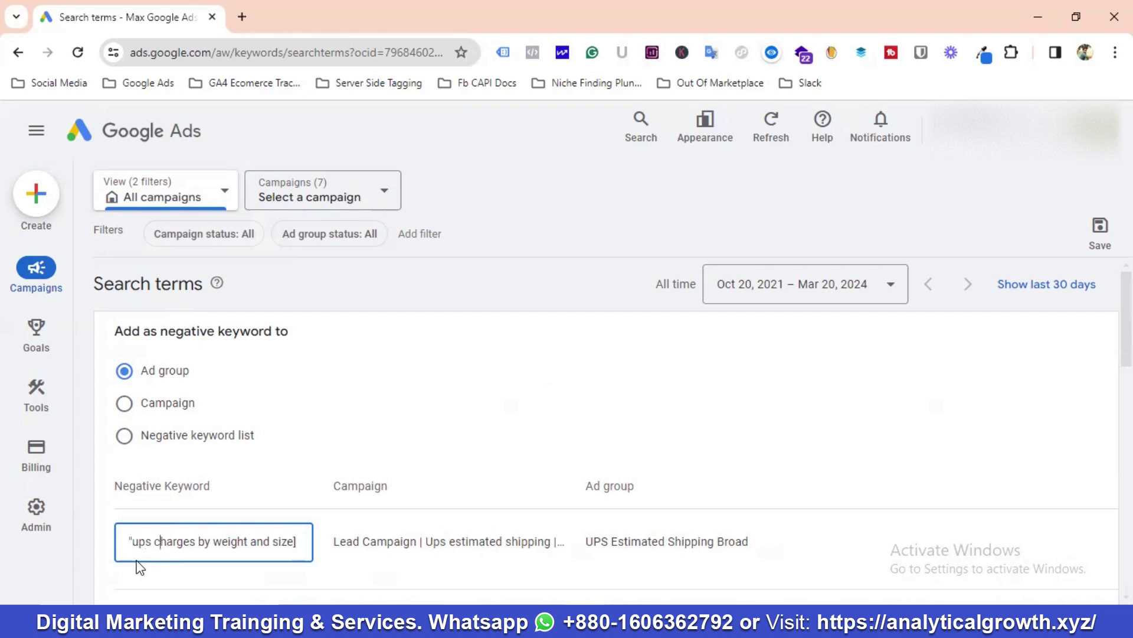
key(Right)
key(Right)
key(Right)
key(Right)
key(Right)
key(Right)
key(Right)
key(Right)
key(Right)
key(Right)
key(Right)
key(Right)
key(Right)
key(Right)
key(Right)
key(Right)
key(Right)
key(BackSpace)
scroll(168, 500, down, 2)
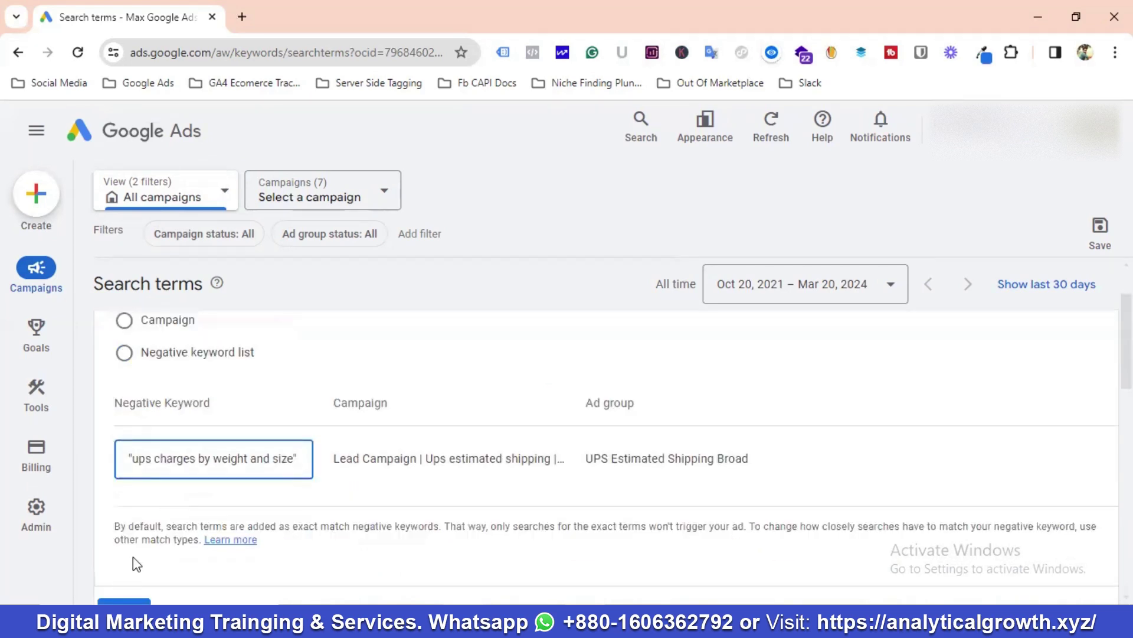
scroll(132, 557, down, 2)
click(125, 531)
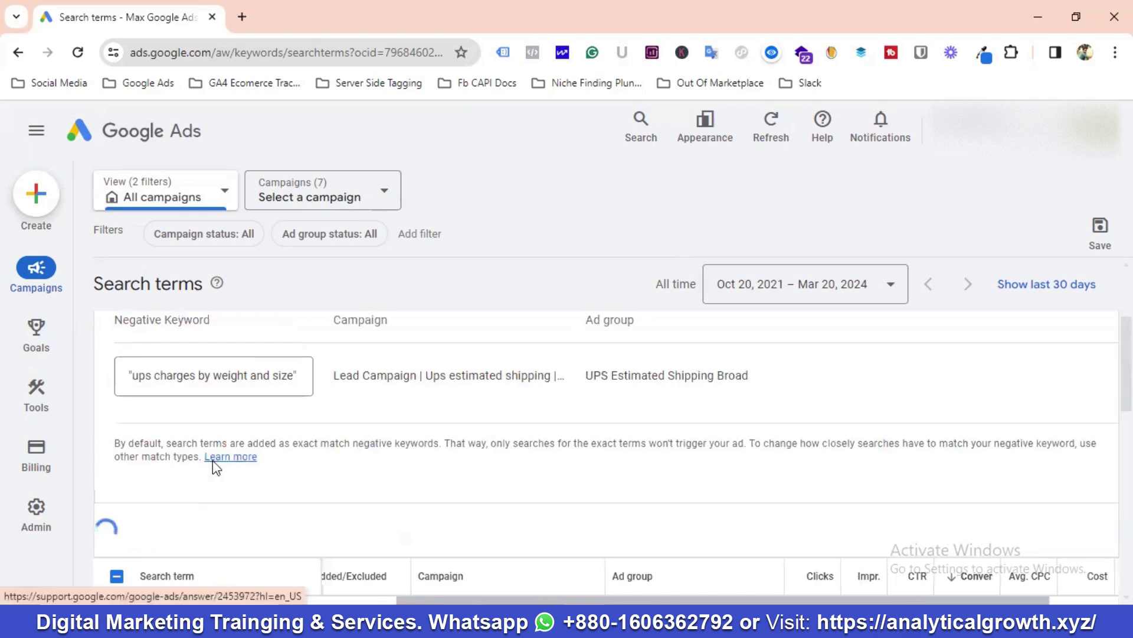
click(116, 402)
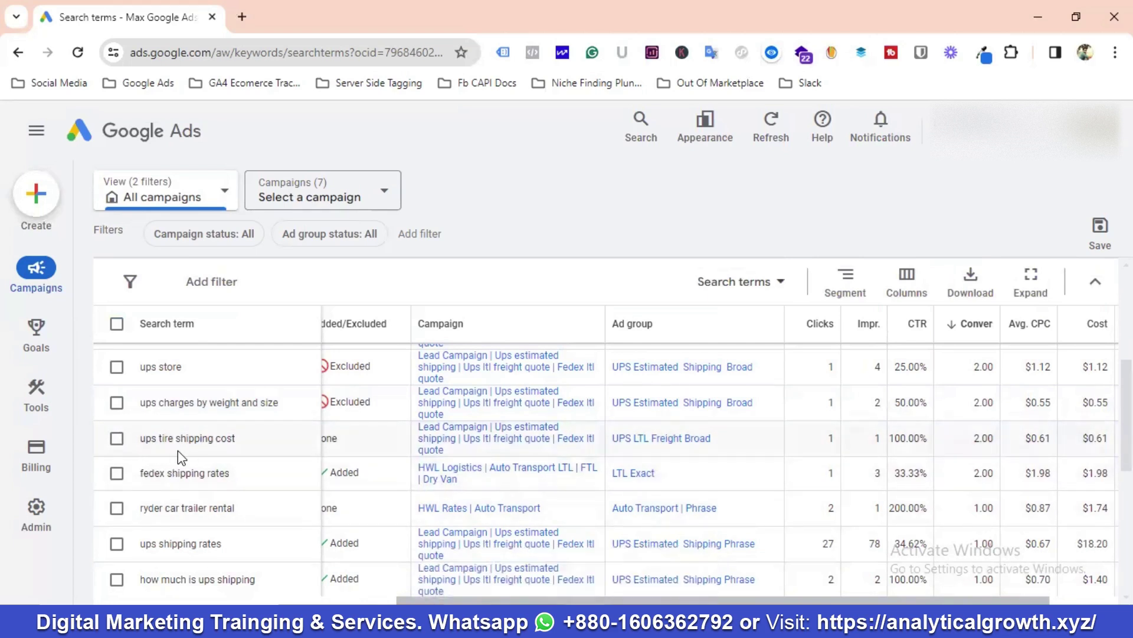
Add the search term "ups tire shipping cost" as a keyword to the UPS LTL Freight Broad ad group and deselect it
click(116, 438)
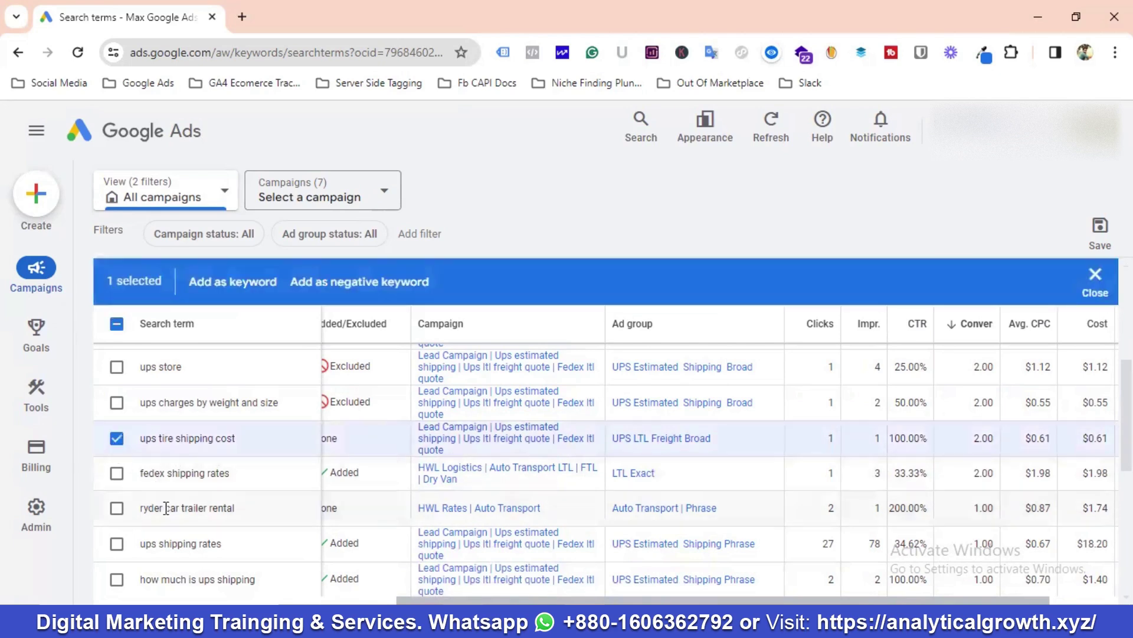
click(218, 281)
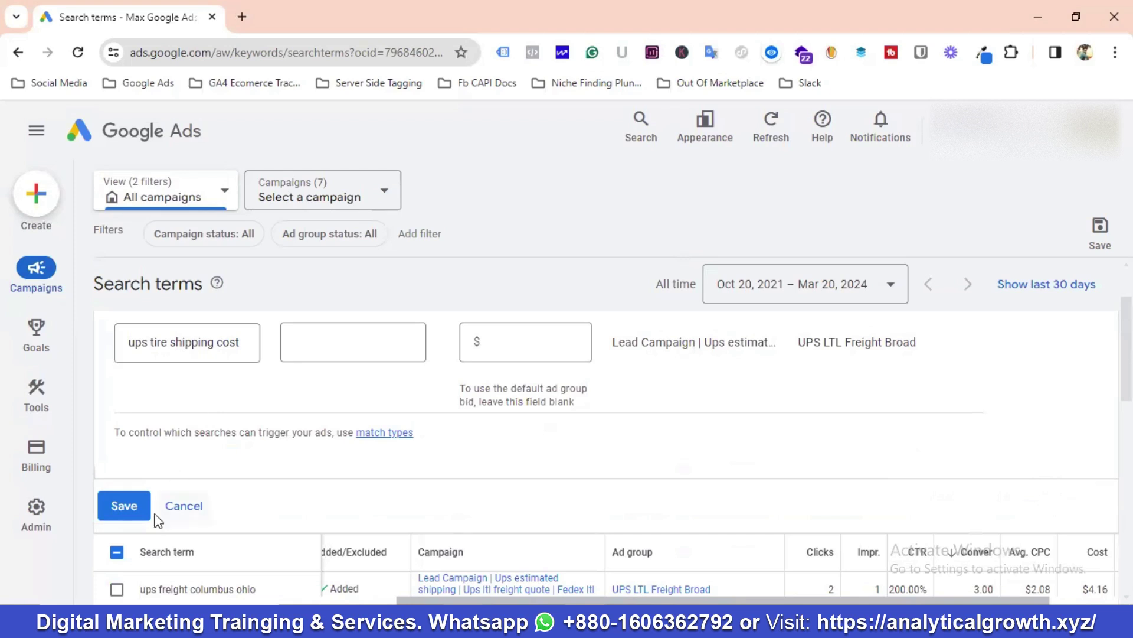
click(128, 510)
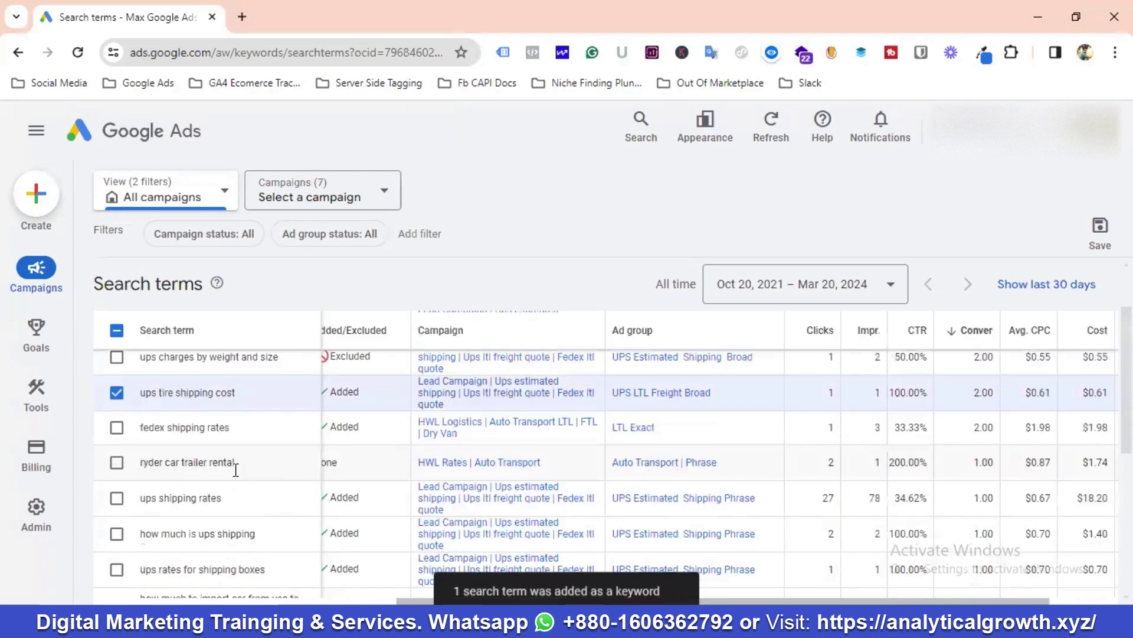
click(116, 438)
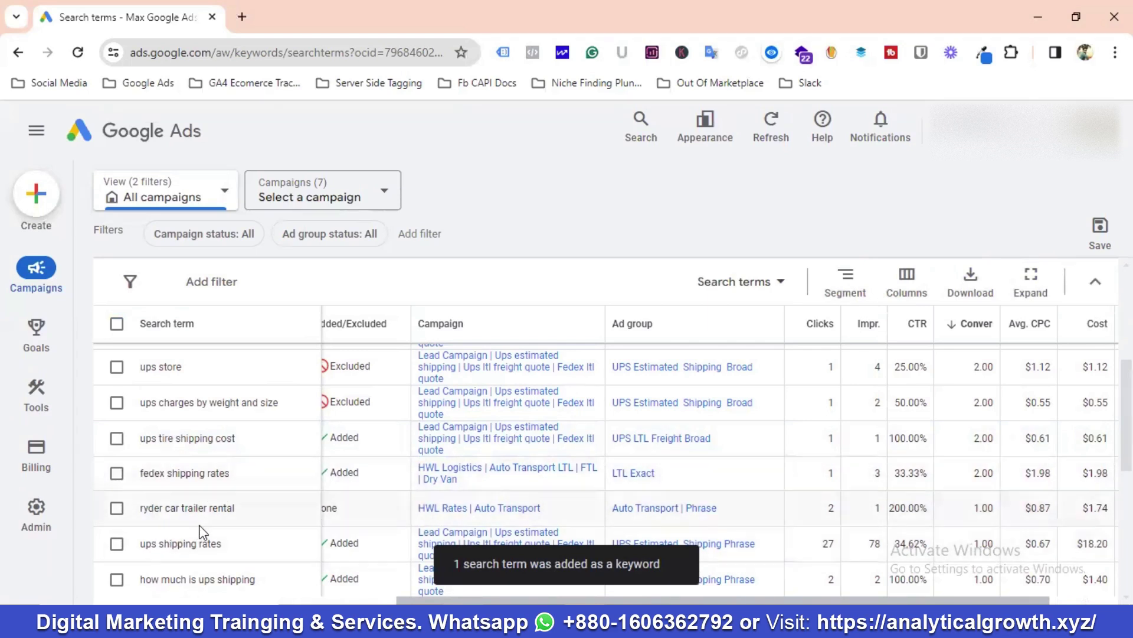
Add "ryder car trailer rental" as a phrase-match negative keyword to the Auto Transport | Phrase ad group and deselect the term
click(116, 508)
click(353, 282)
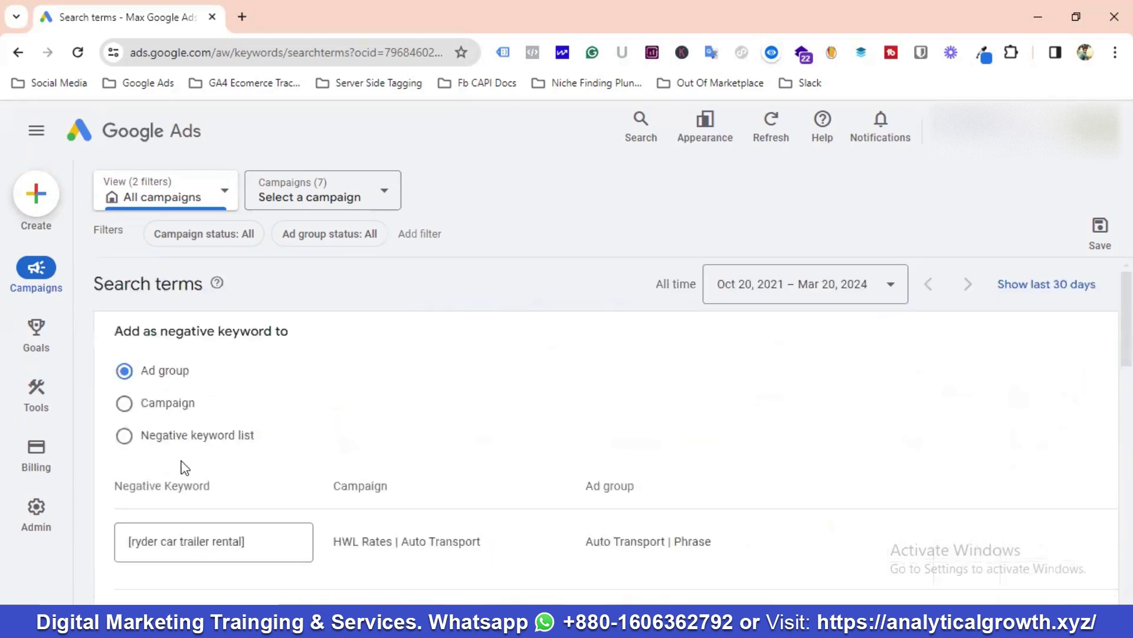
click(131, 542)
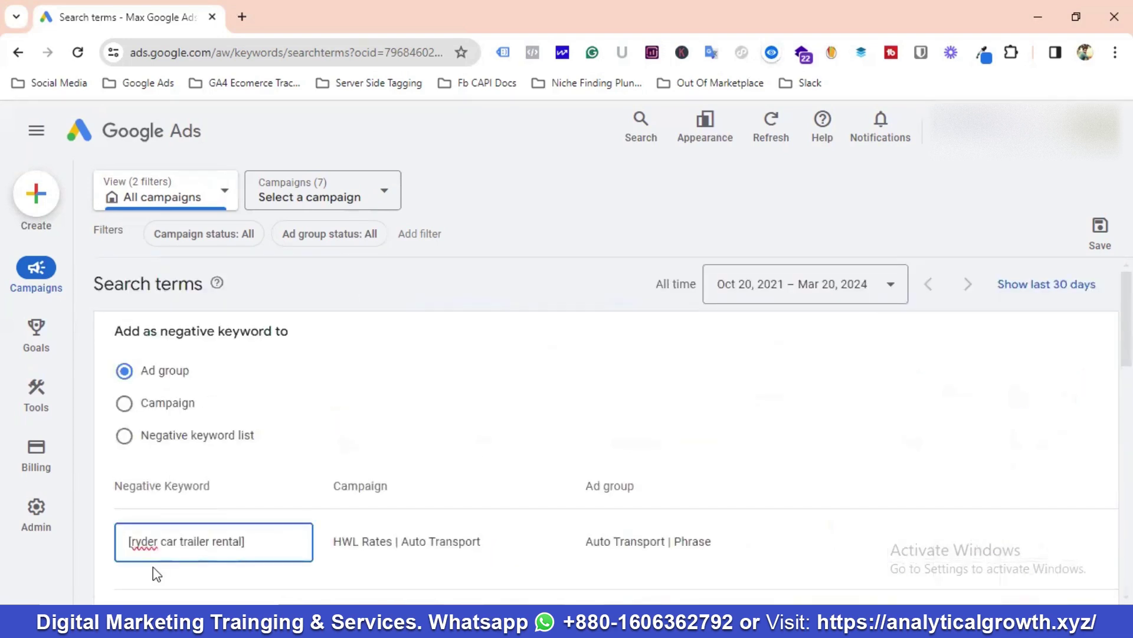
key(BackSpace)
text(")
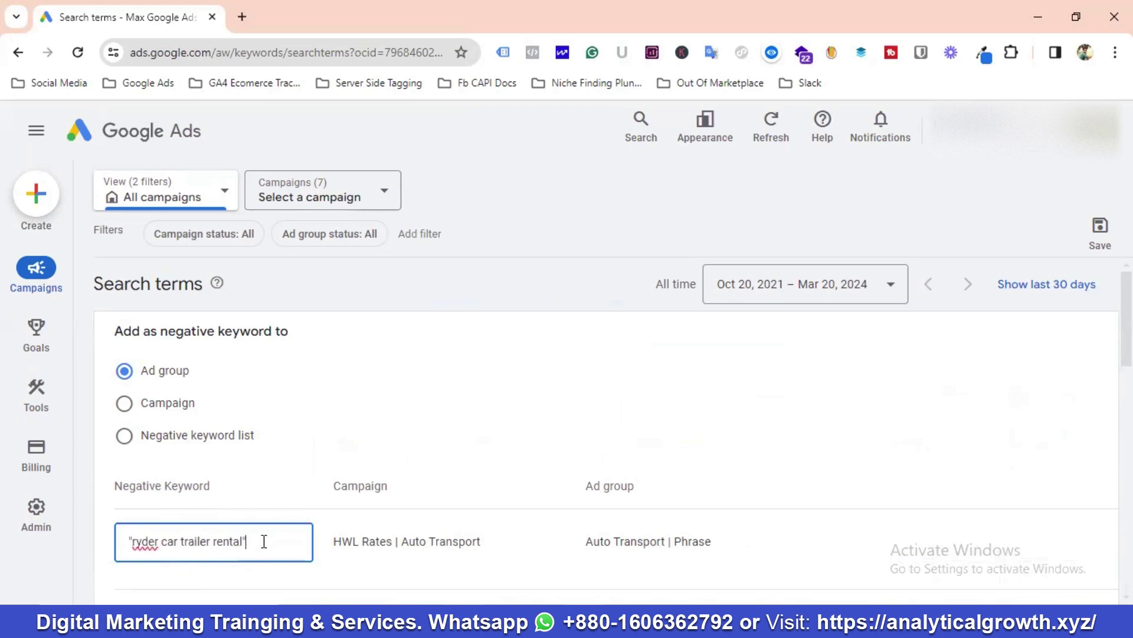
scroll(236, 531, down, 3)
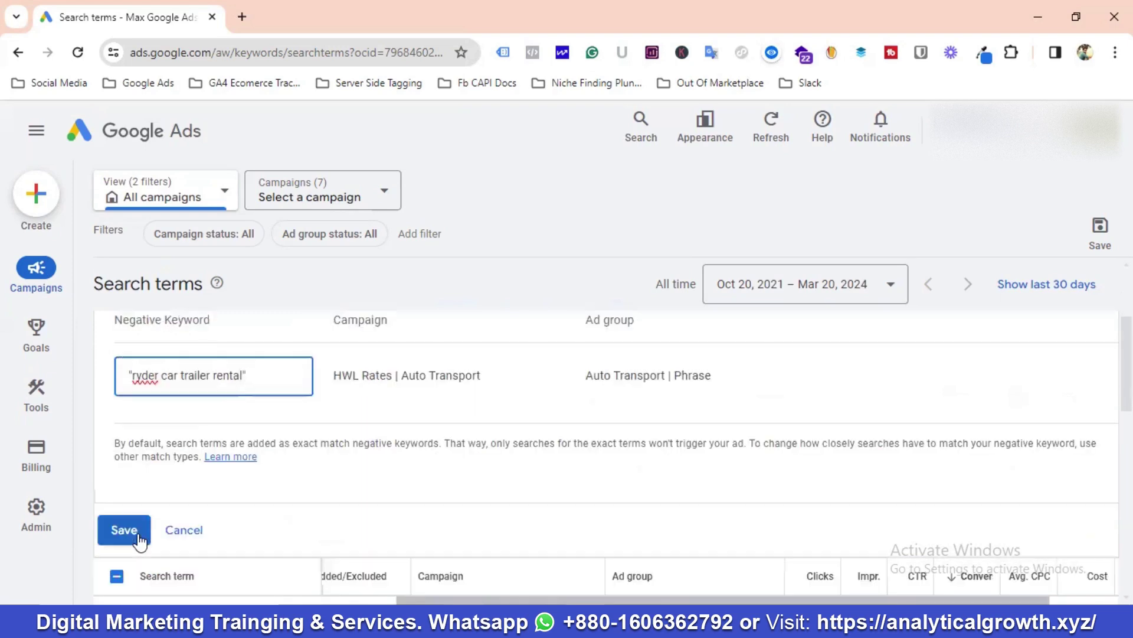
click(137, 535)
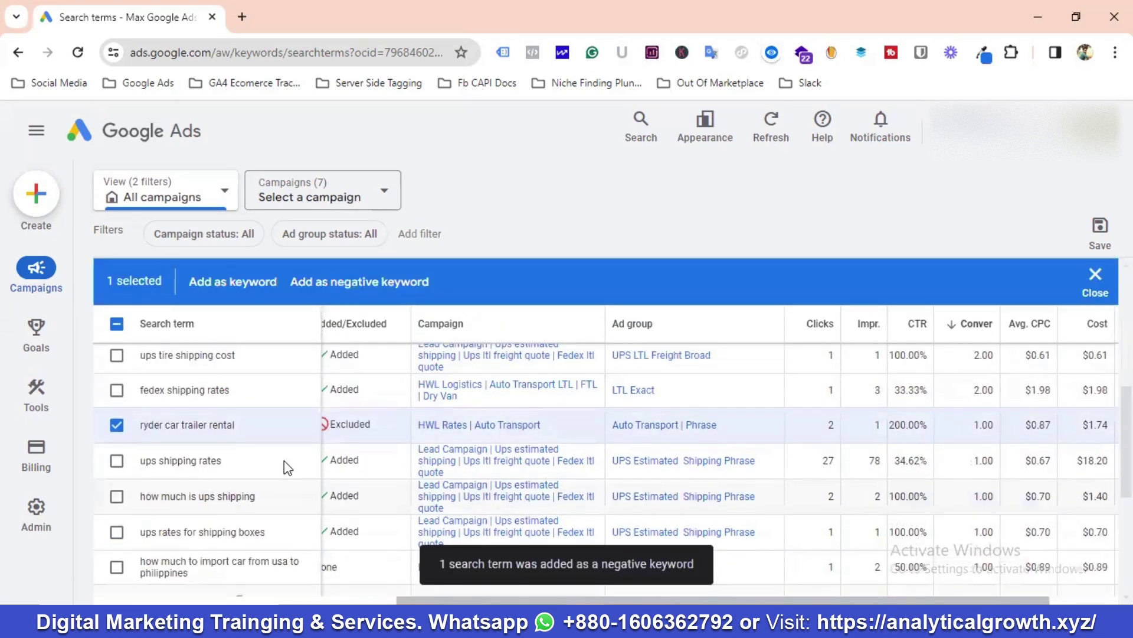
click(114, 432)
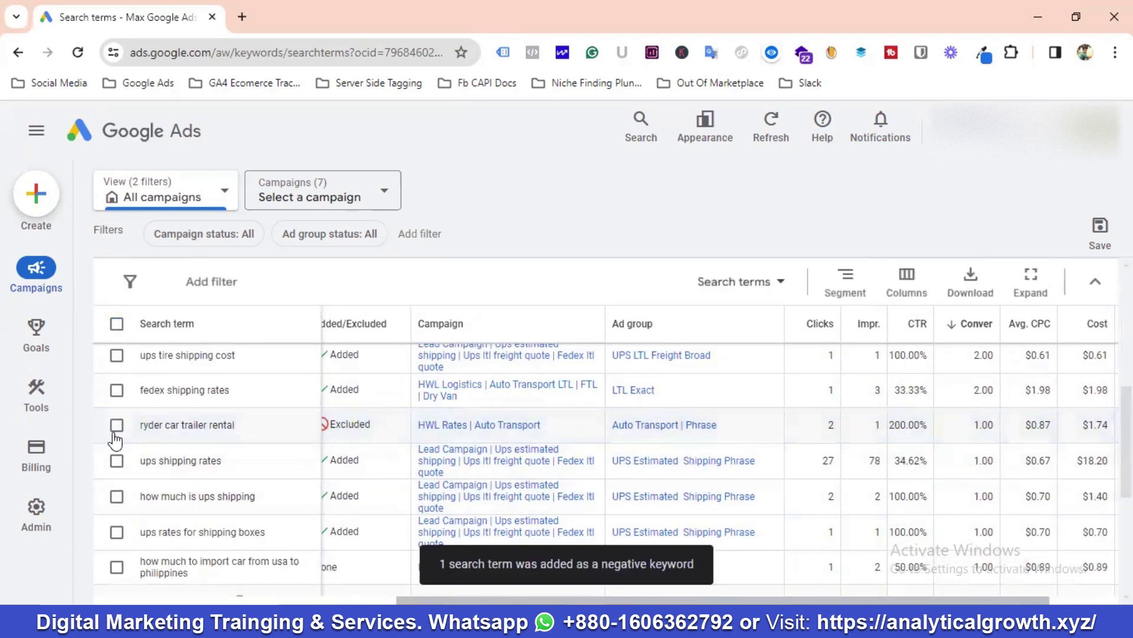
Review the search terms list, checking each term's added or excluded status along with the totals and the clicks chart
scroll(284, 451, down, 2)
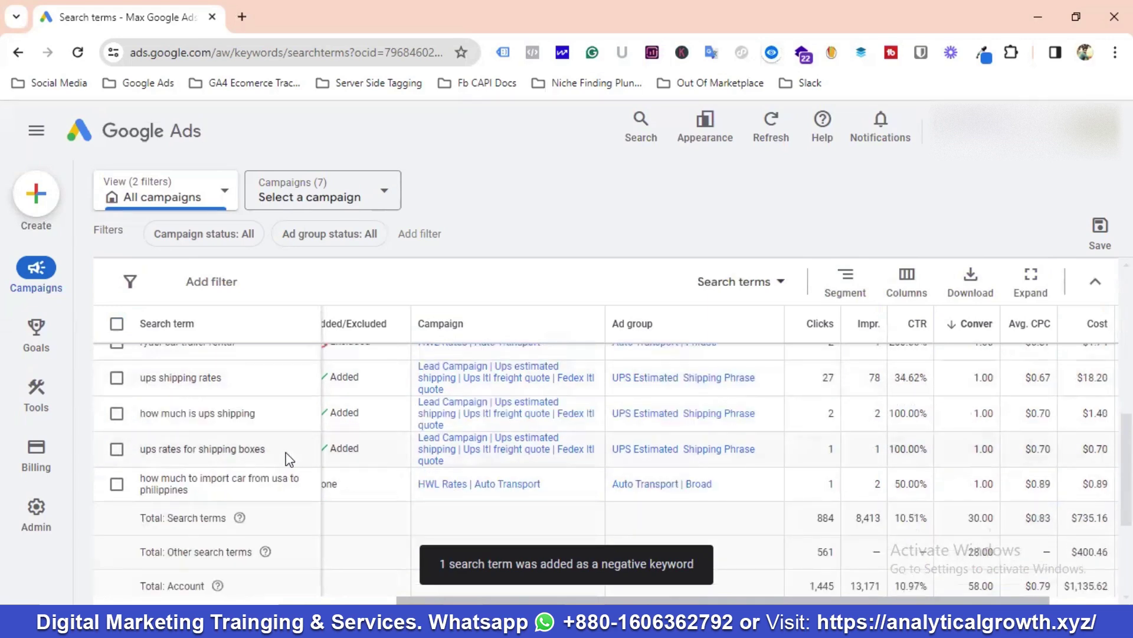
scroll(290, 461, down, 2)
scroll(291, 465, down, 2)
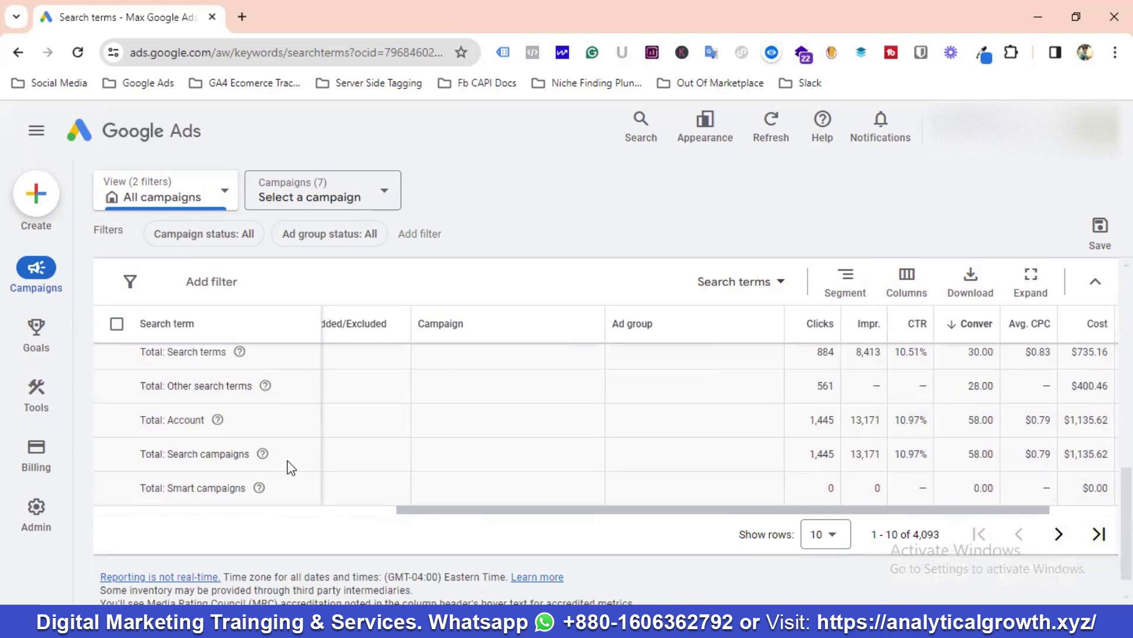
scroll(289, 461, up, 5)
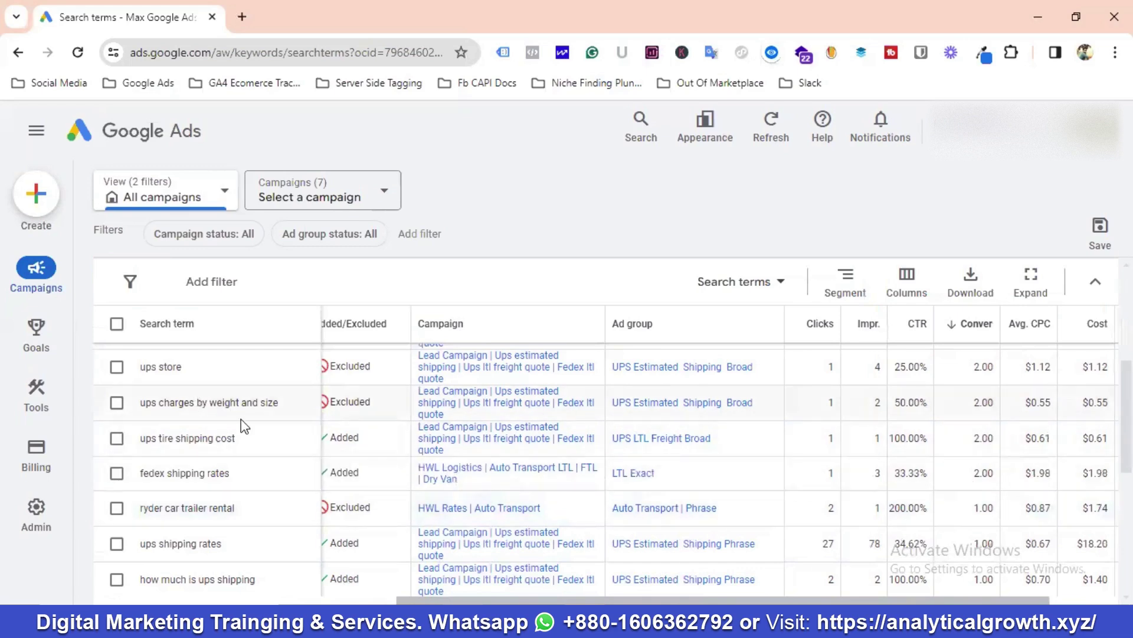
scroll(244, 425, up, 2)
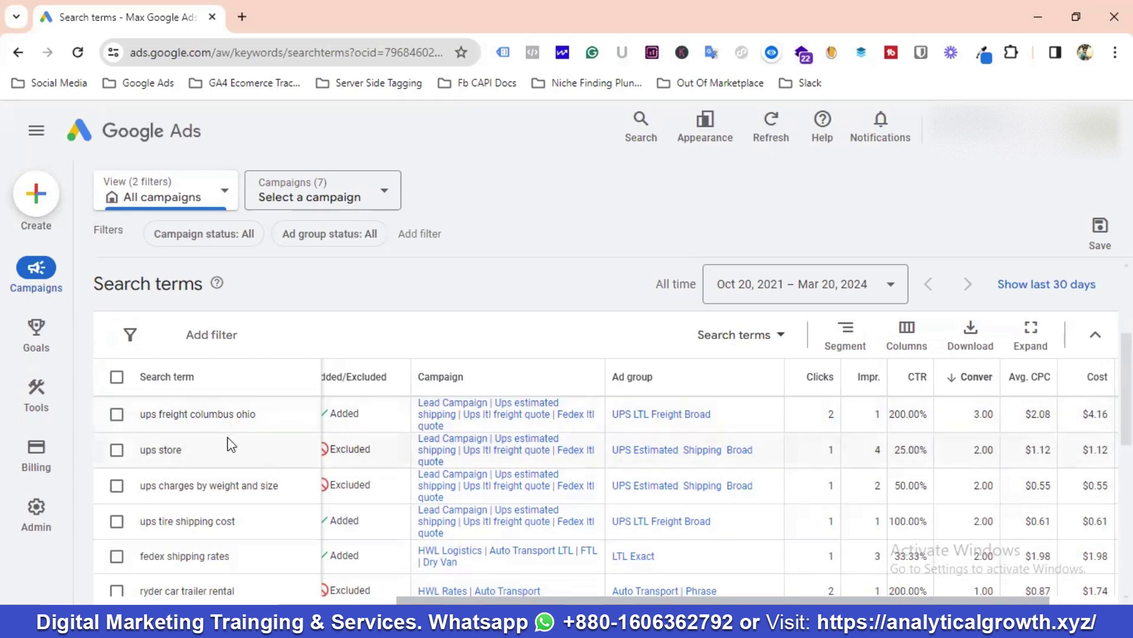
scroll(347, 334, up, 2)
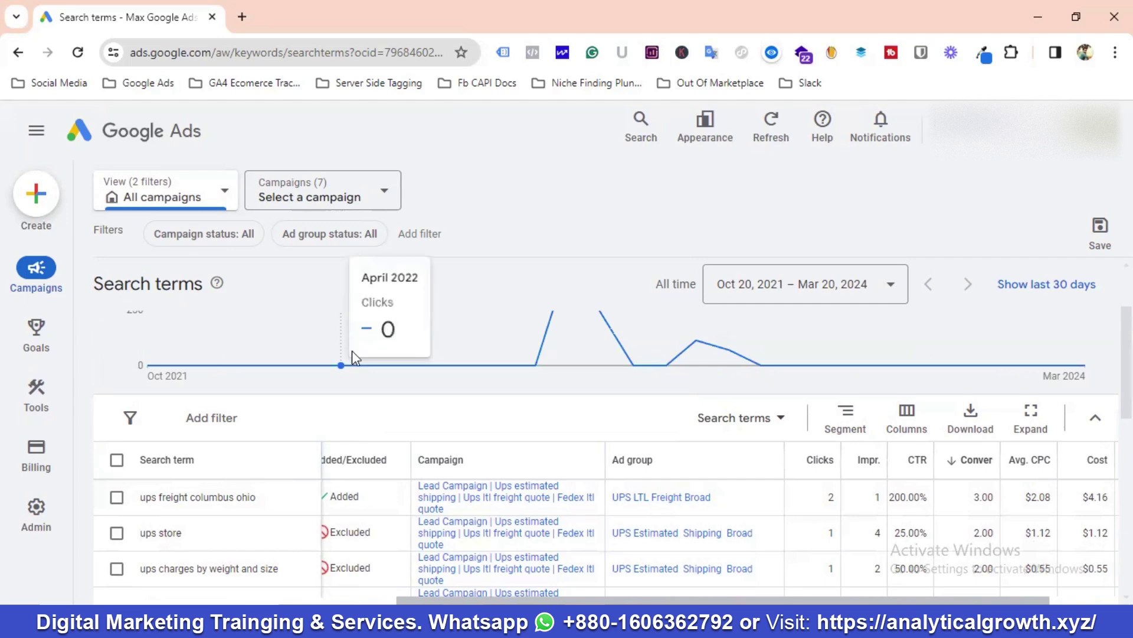
scroll(294, 387, up, 2)
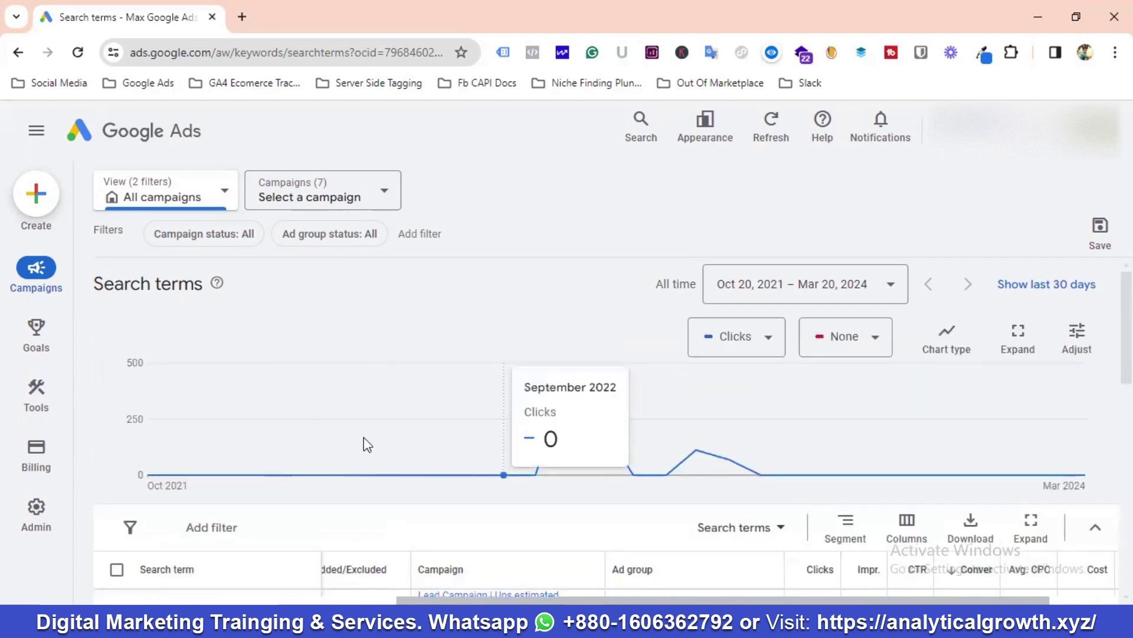
scroll(363, 439, down, 3)
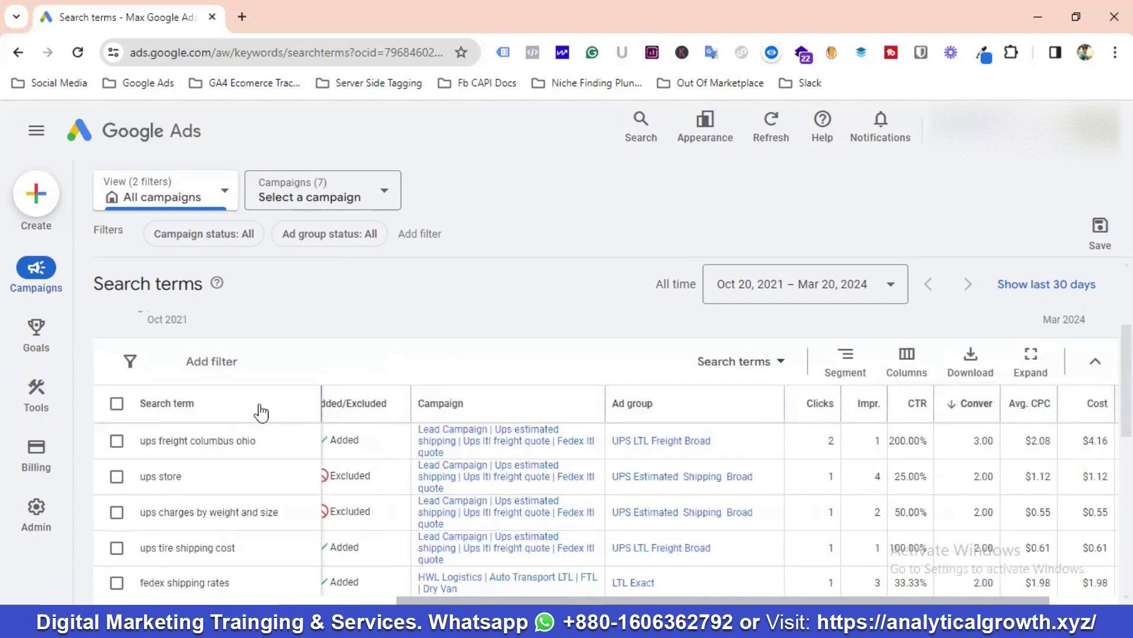
scroll(265, 419, down, 10)
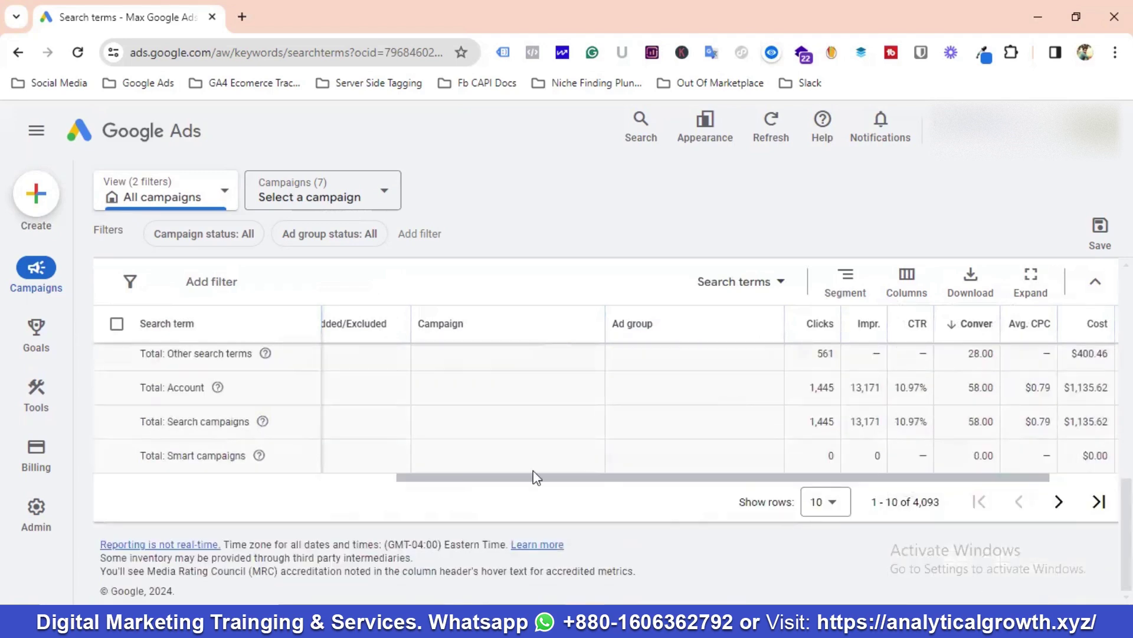
scroll(406, 458, up, 10)
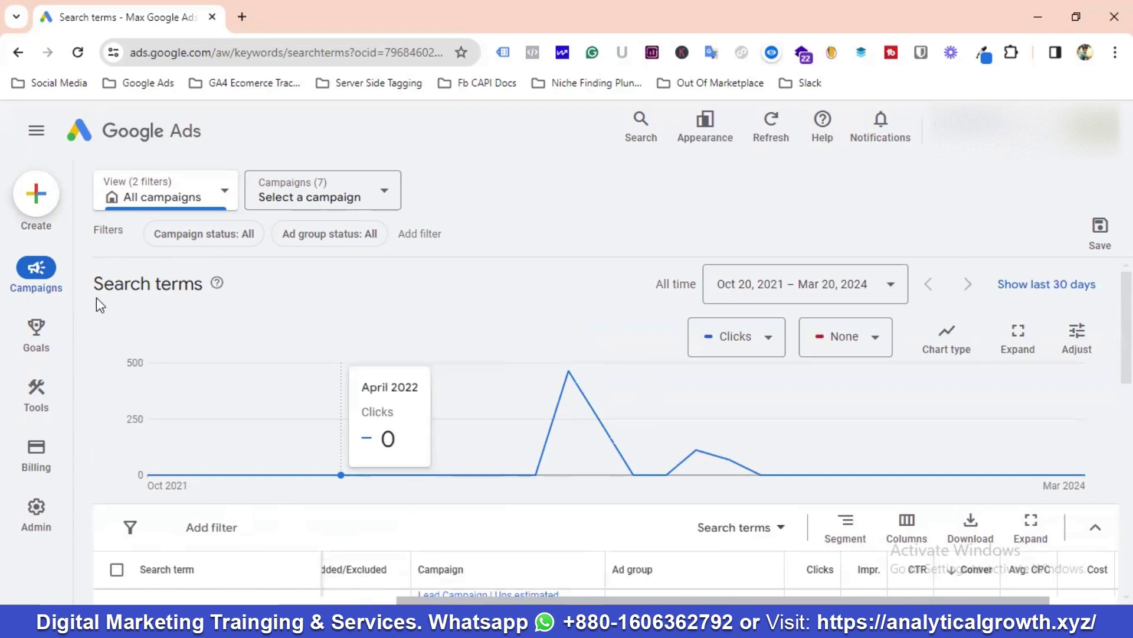
Open the report on when and where ads showed and examine the performance breakdown by device
mouse_move(46, 274)
scroll(230, 372, down, 2)
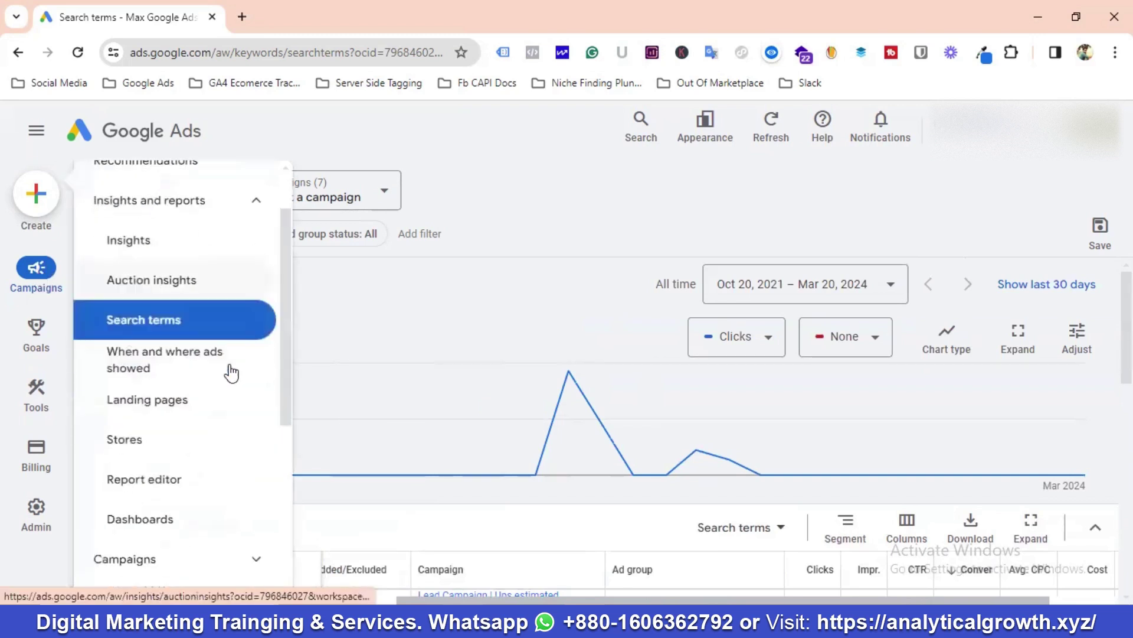
click(168, 355)
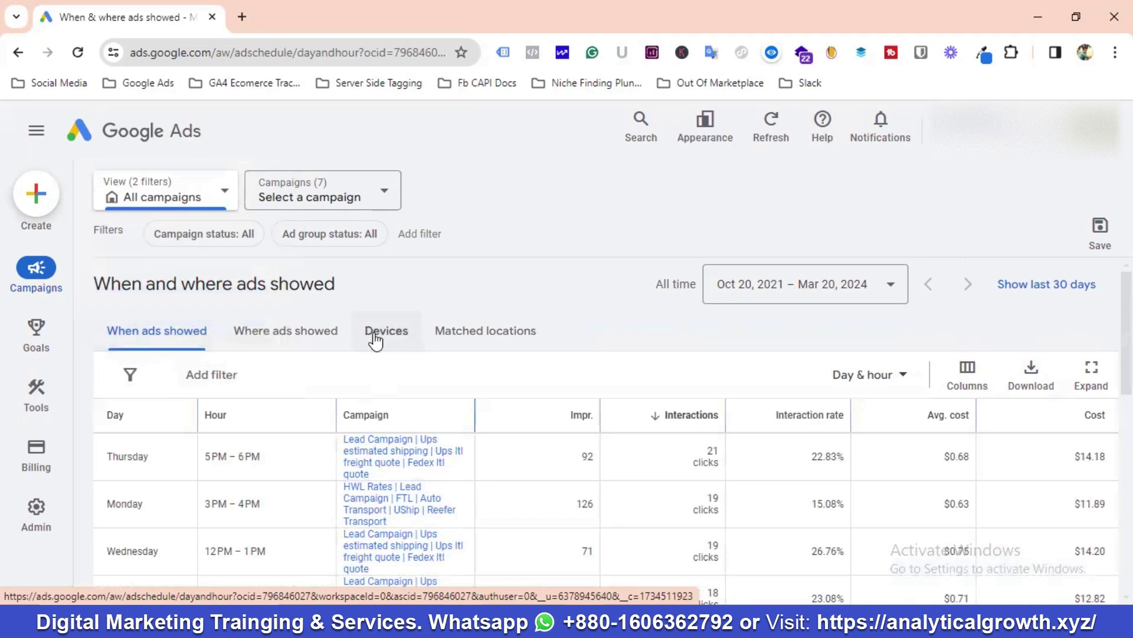
click(385, 339)
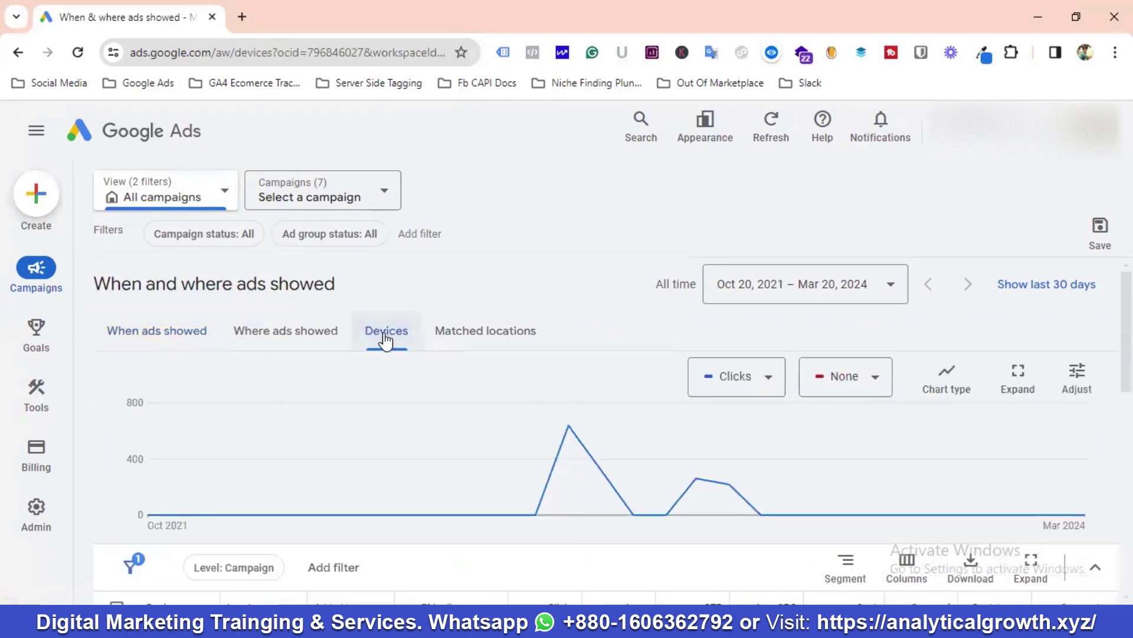
scroll(363, 413, down, 6)
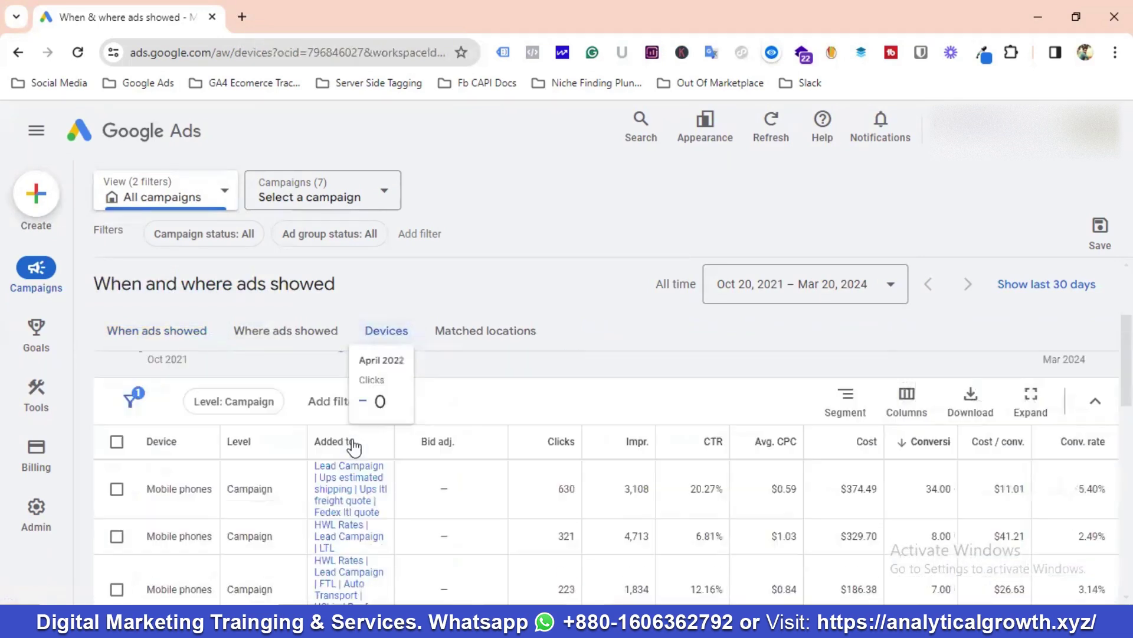
scroll(357, 413, up, 2)
Narrow the device report to the UPS Estimated Shipping Broad ad group of the Lead Campaign for UPS estimated shipping
click(299, 205)
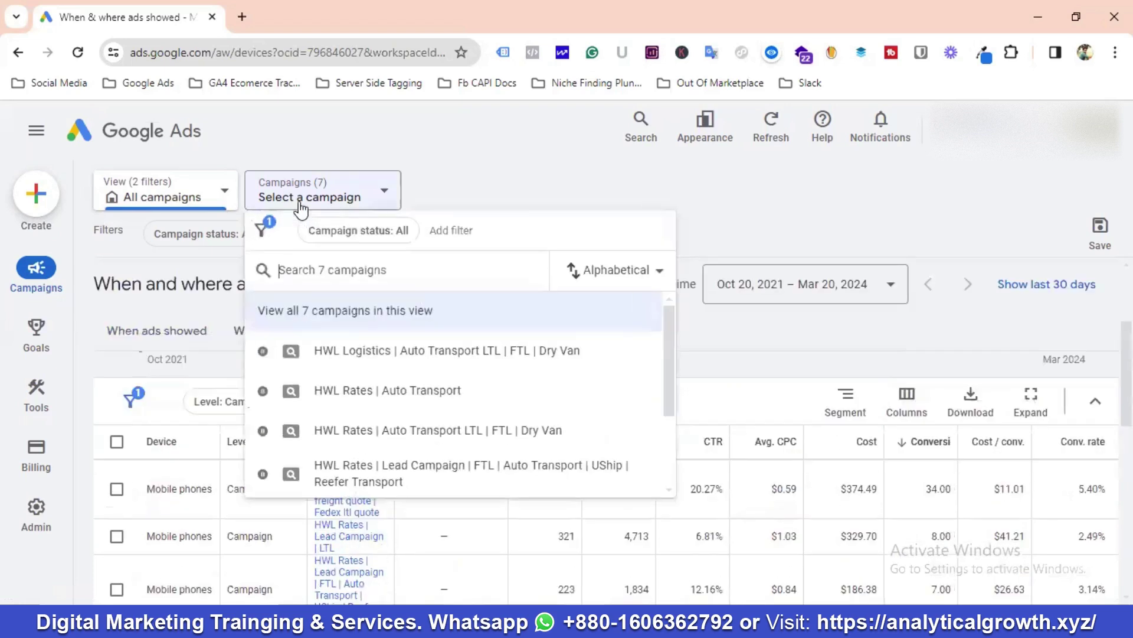
scroll(378, 407, down, 3)
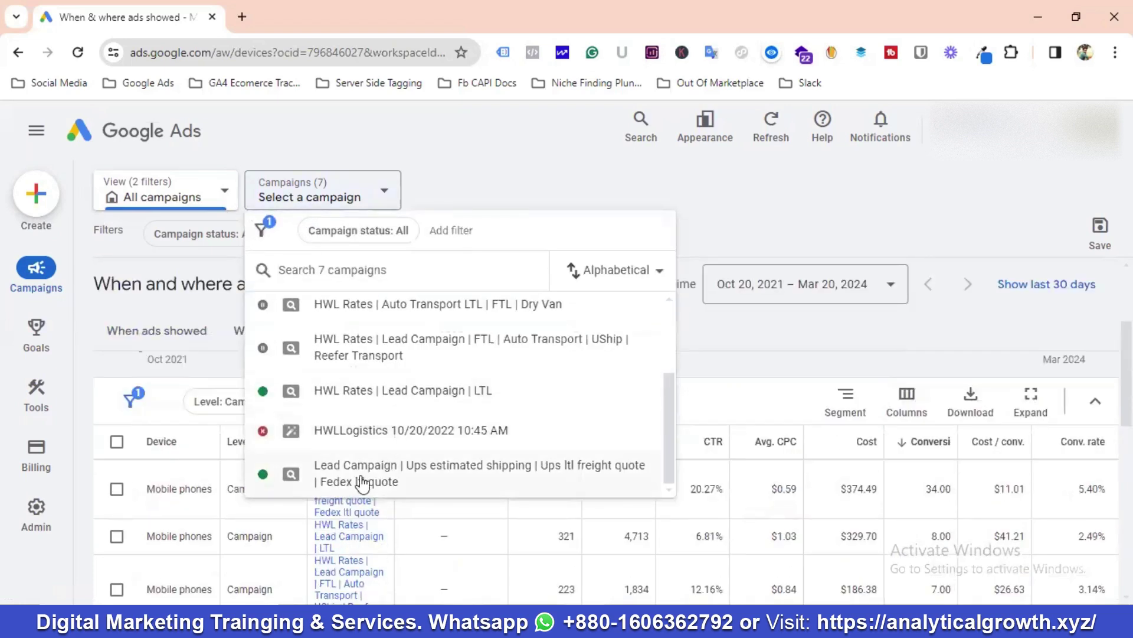
click(366, 476)
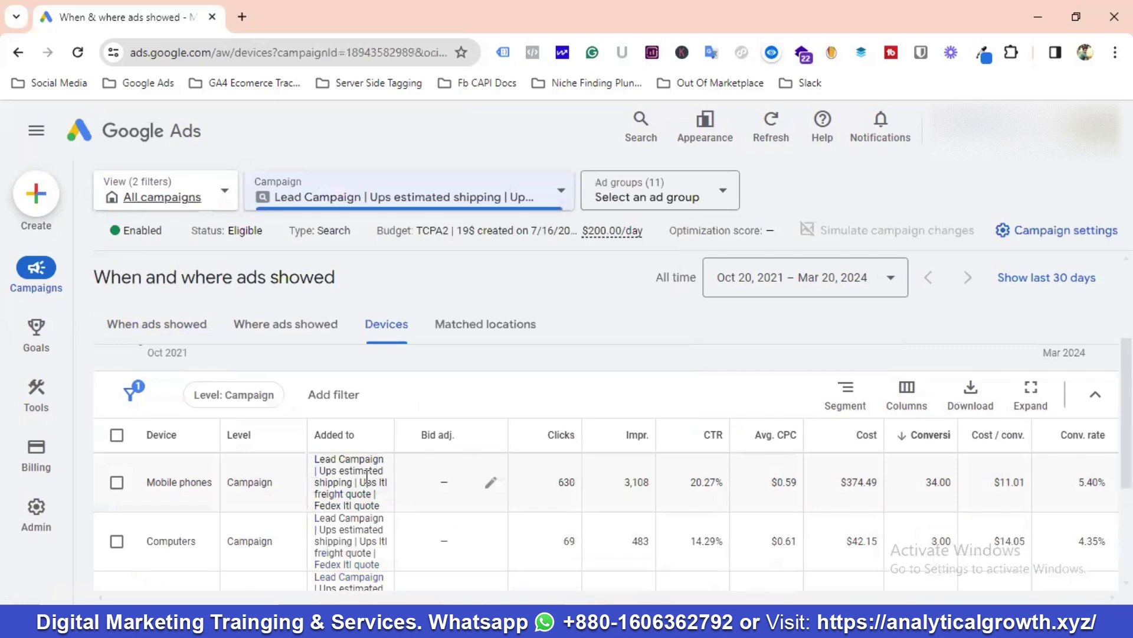
click(631, 204)
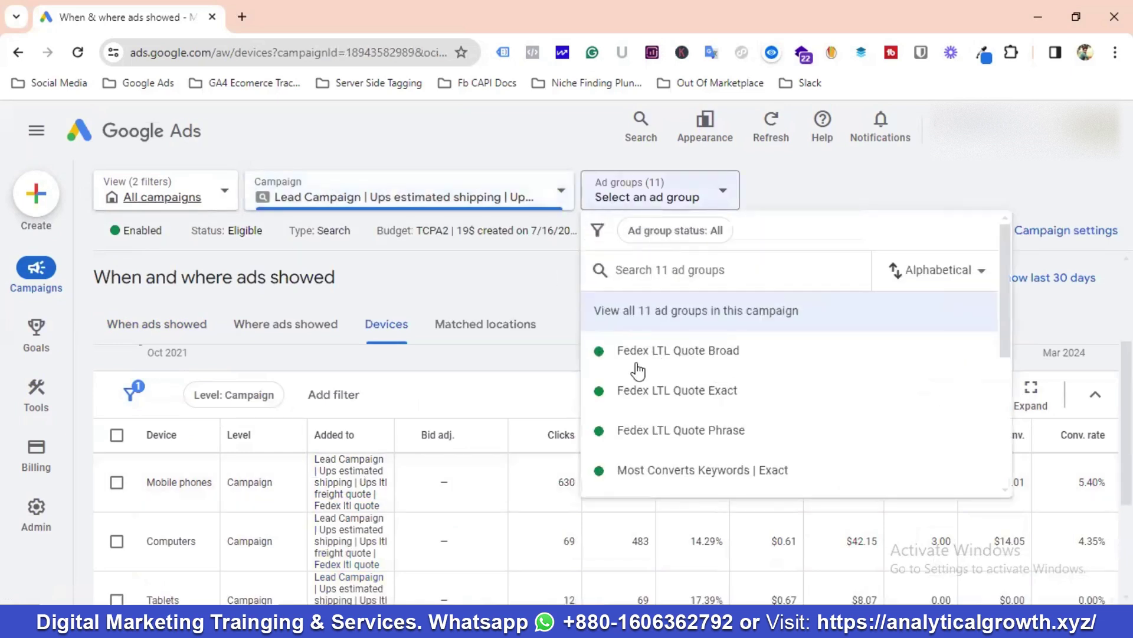
scroll(667, 358, down, 3)
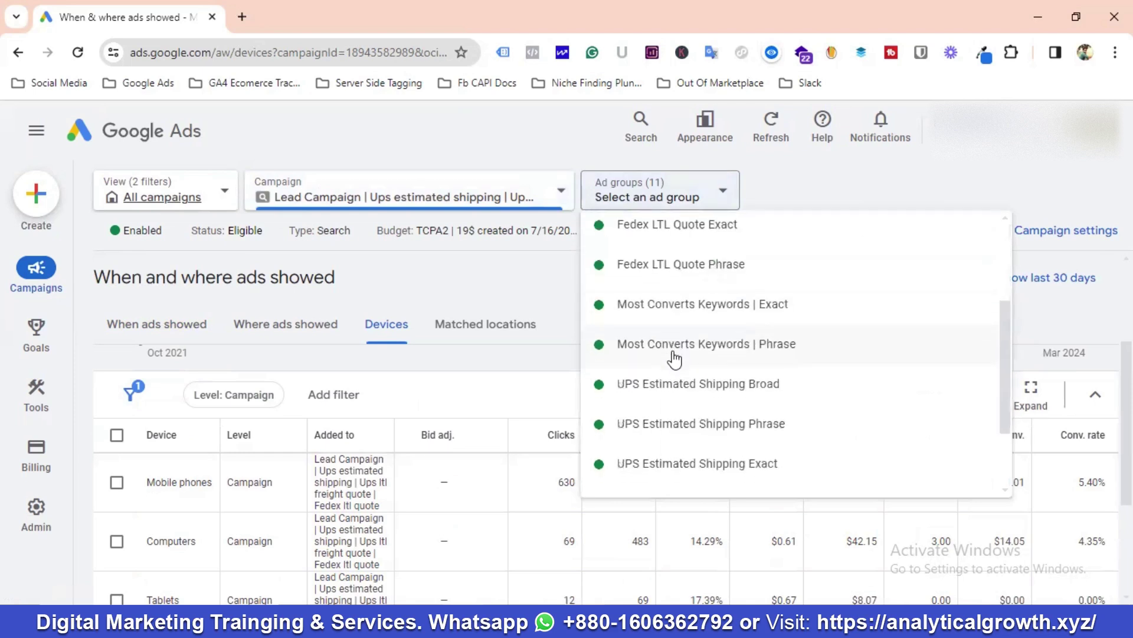
click(680, 389)
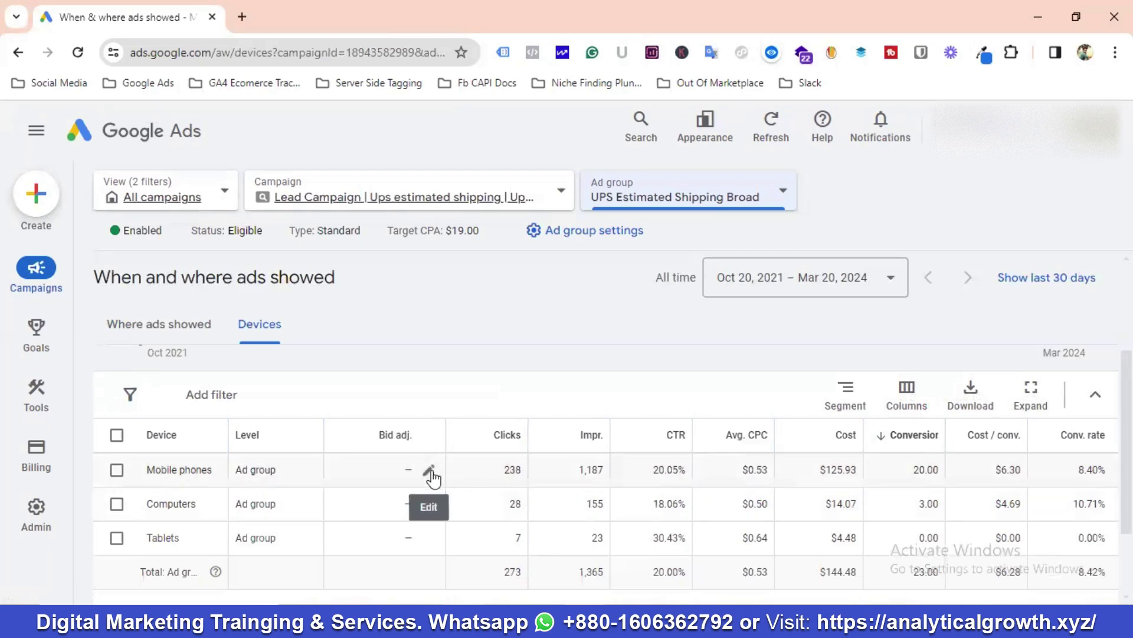
Set a 5% bid increase for mobile phones in the UPS Estimated Shipping Broad ad group and save it
click(430, 471)
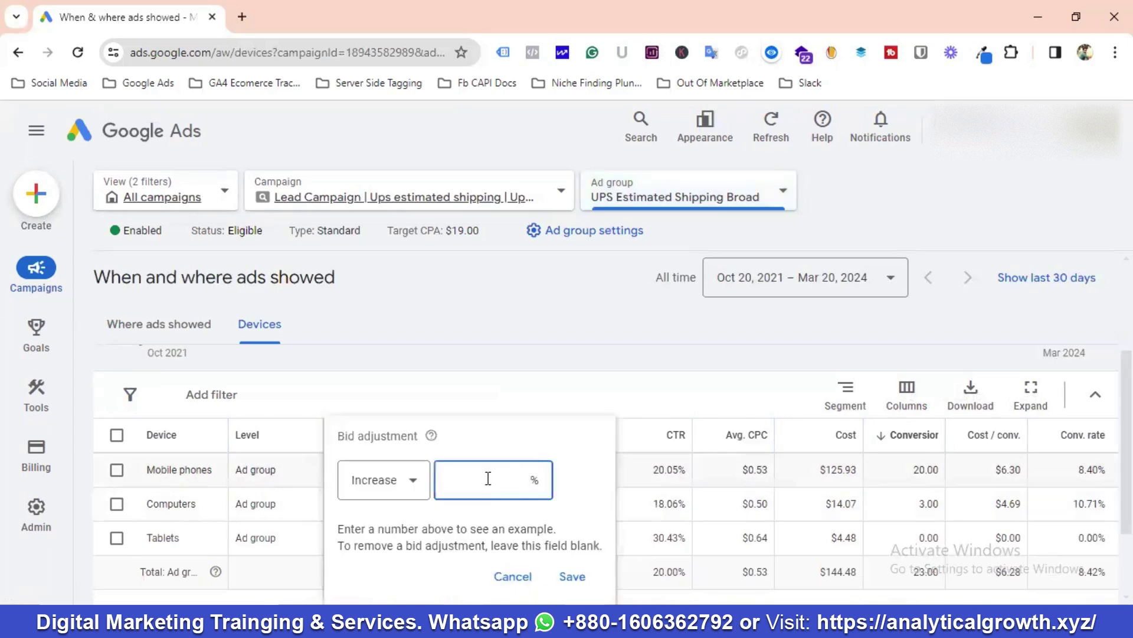
text(5)
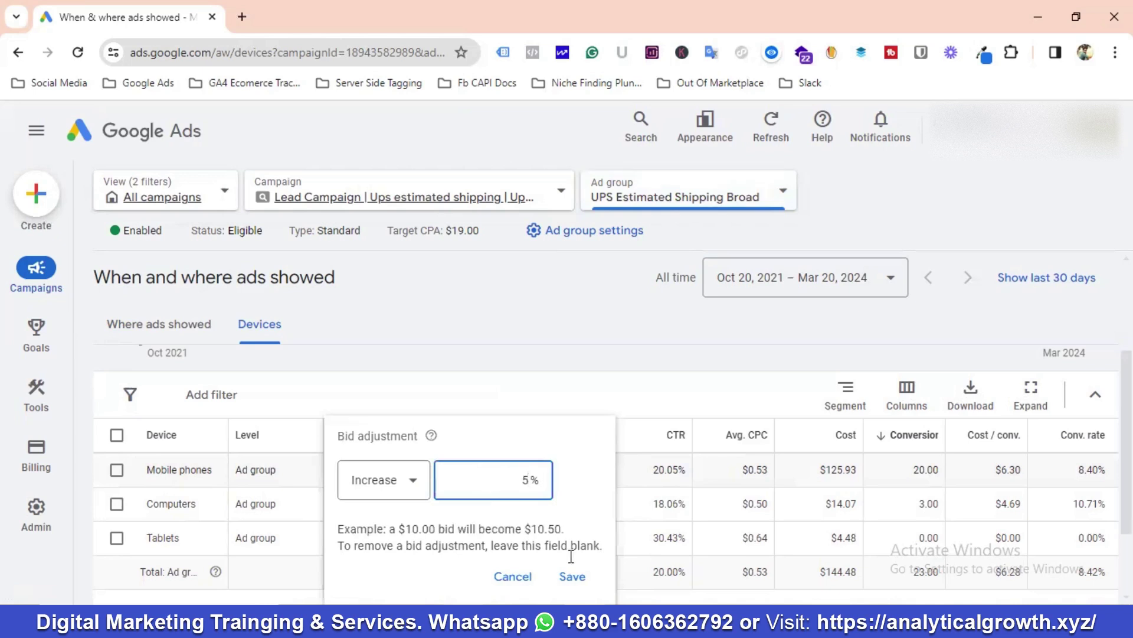
click(573, 576)
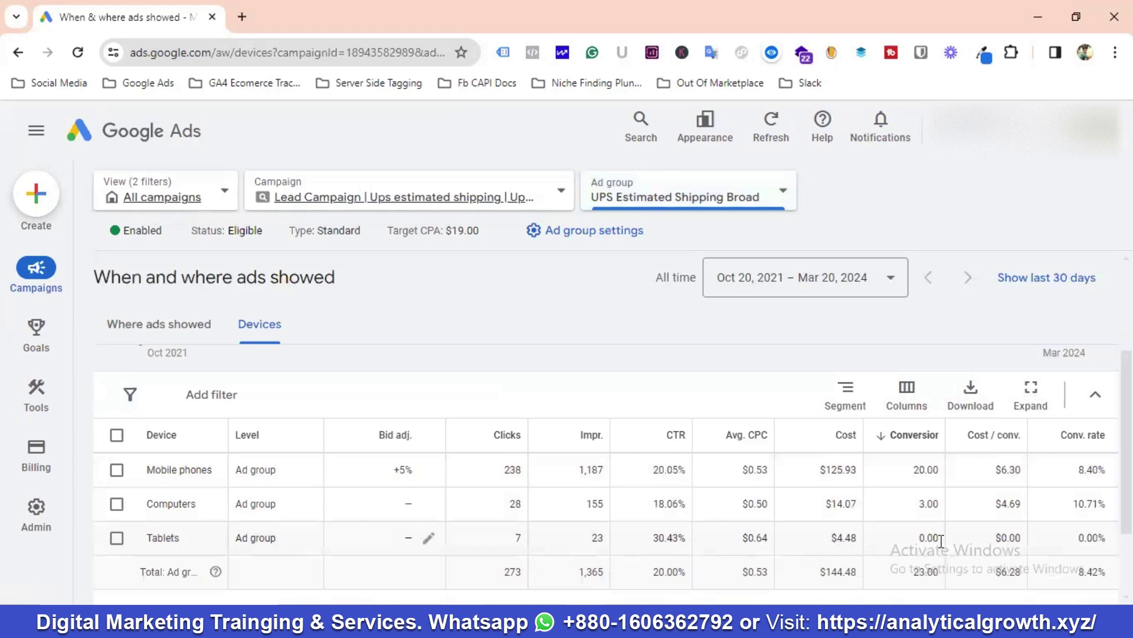
Set a 100% bid decrease for tablets in the UPS Estimated Shipping Broad ad group and save it
click(430, 538)
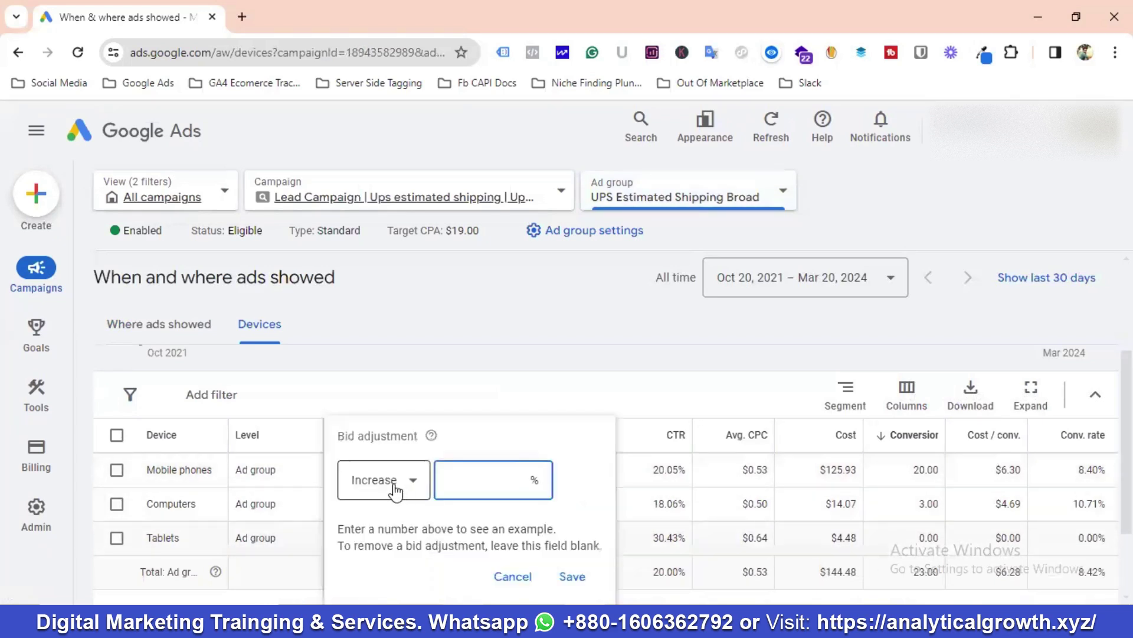
click(392, 487)
click(378, 539)
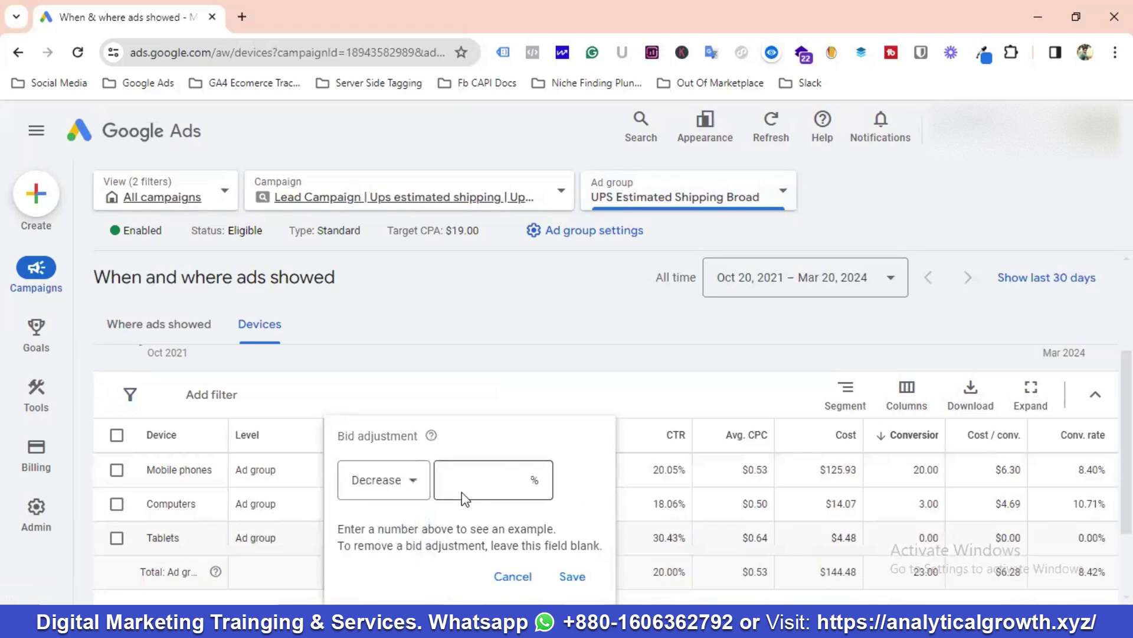
click(479, 485)
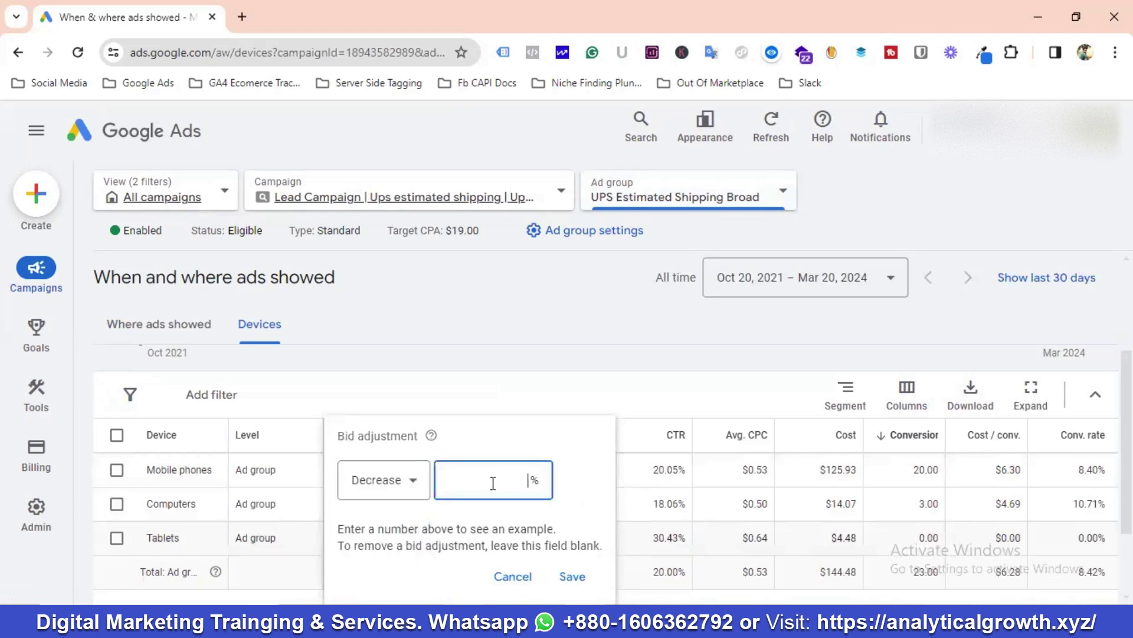
text(100)
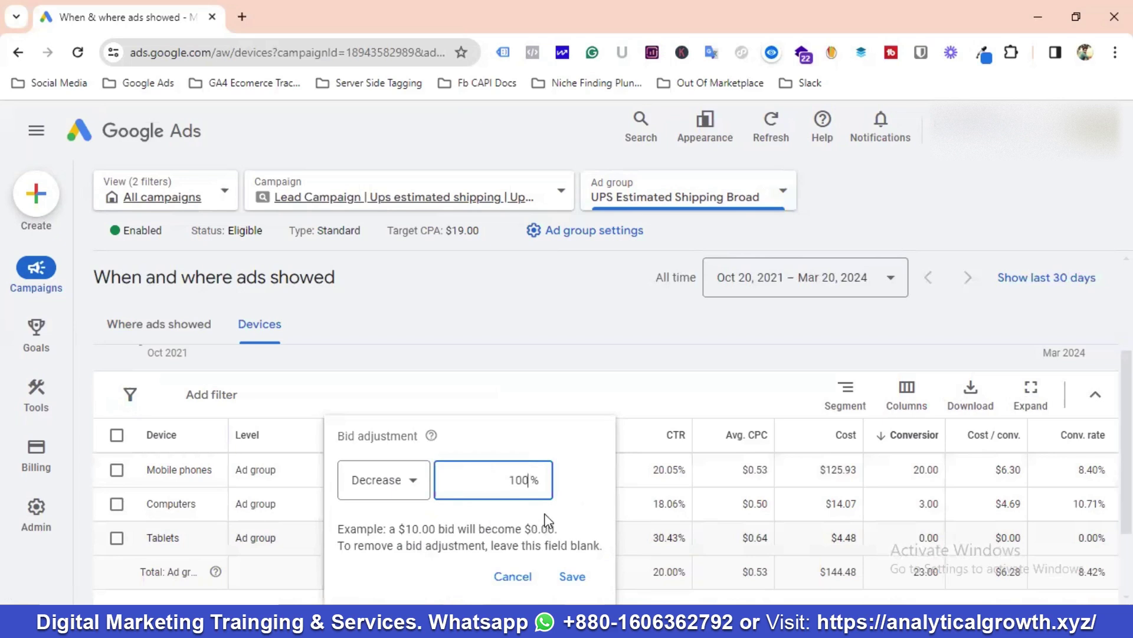
click(572, 576)
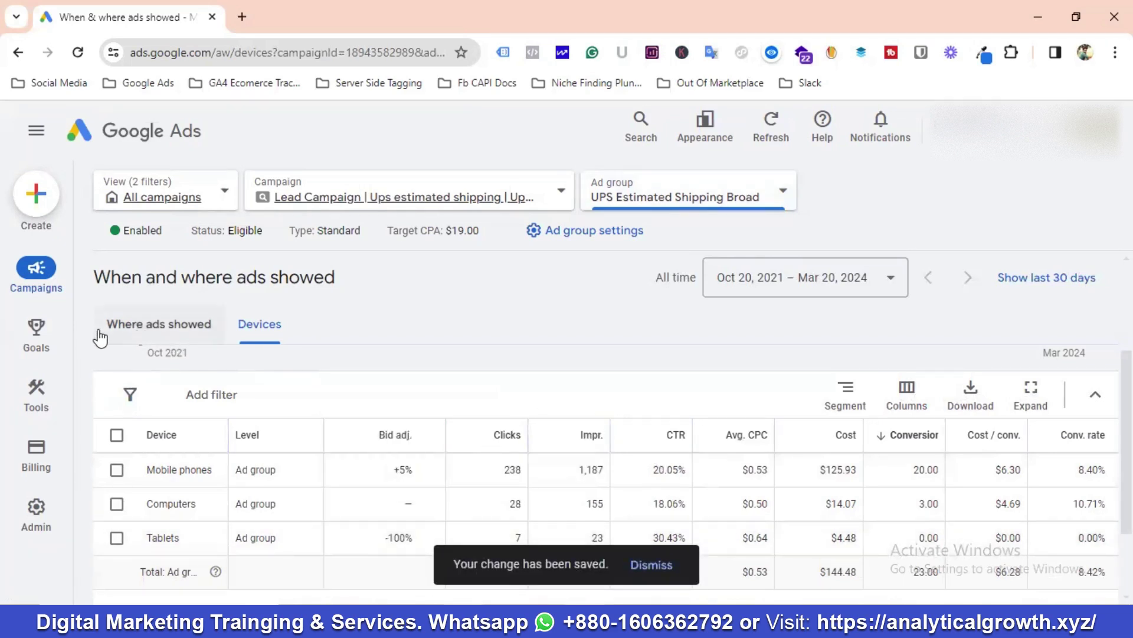
Open the Audiences page for the UPS Estimated Shipping Broad ad group and examine the Demographics age chart
mouse_move(38, 344)
mouse_move(51, 283)
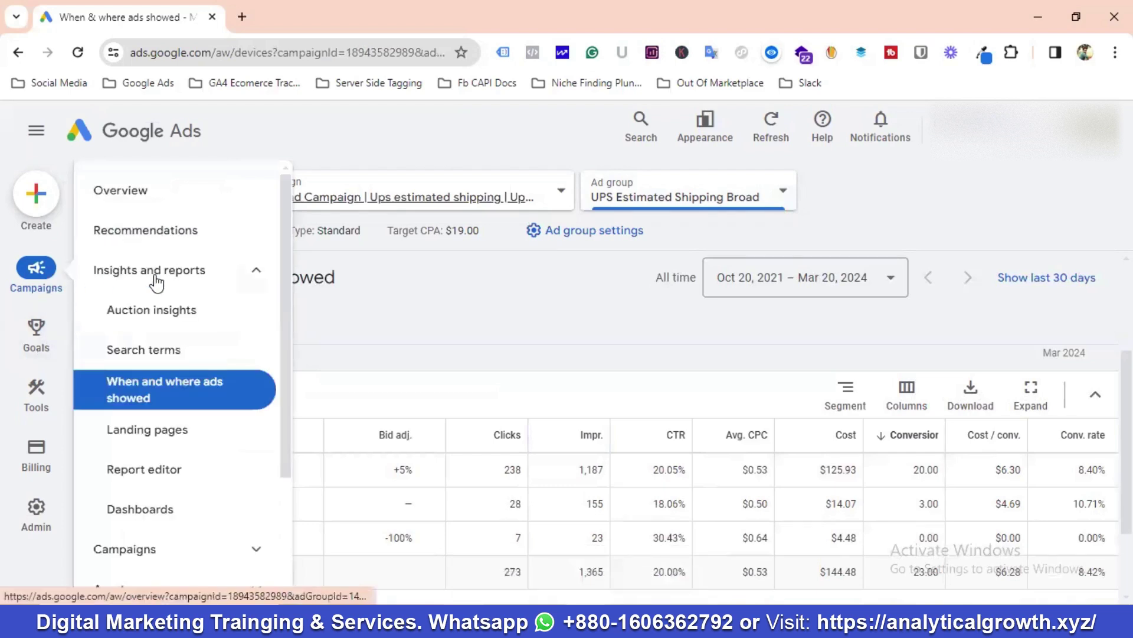
scroll(187, 348, down, 2)
scroll(187, 357, down, 2)
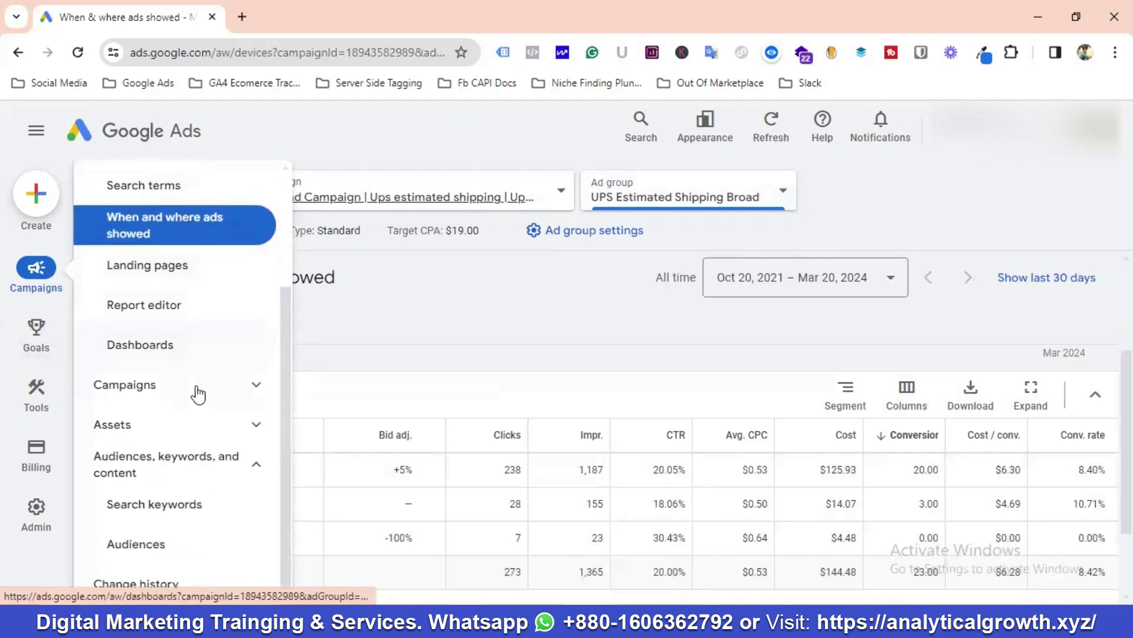
click(166, 550)
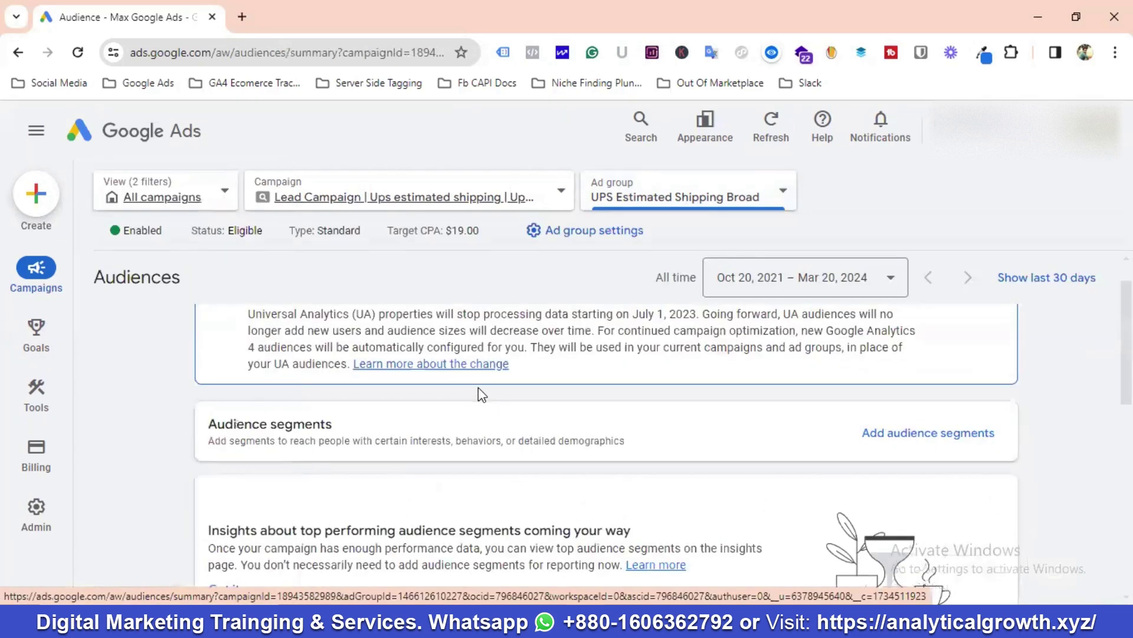
scroll(540, 435, down, 1)
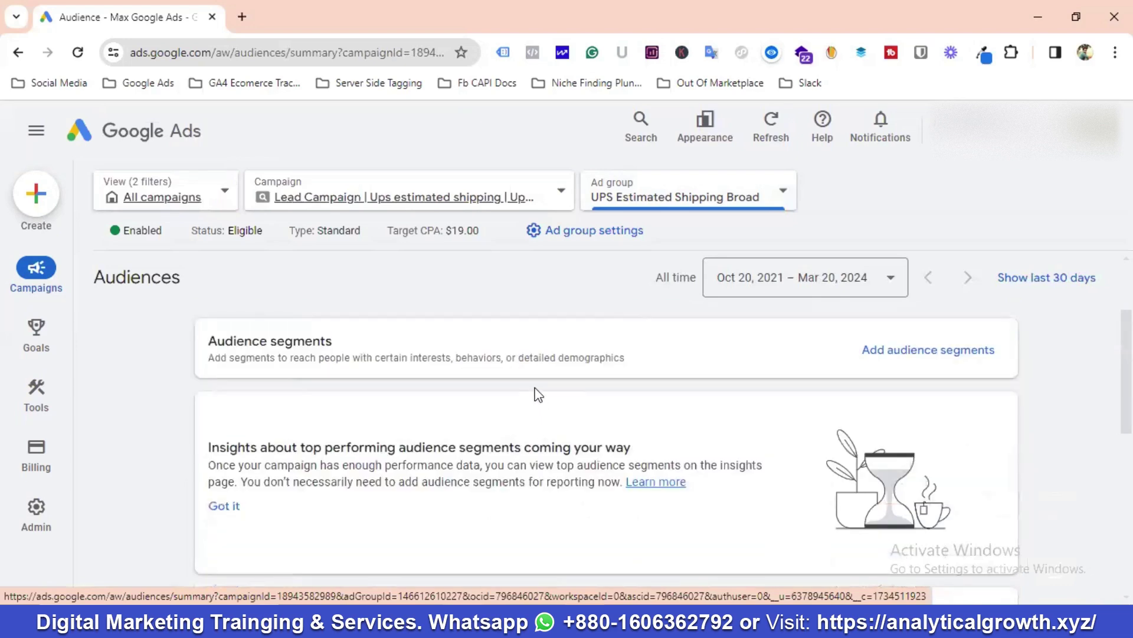
scroll(537, 395, down, 4)
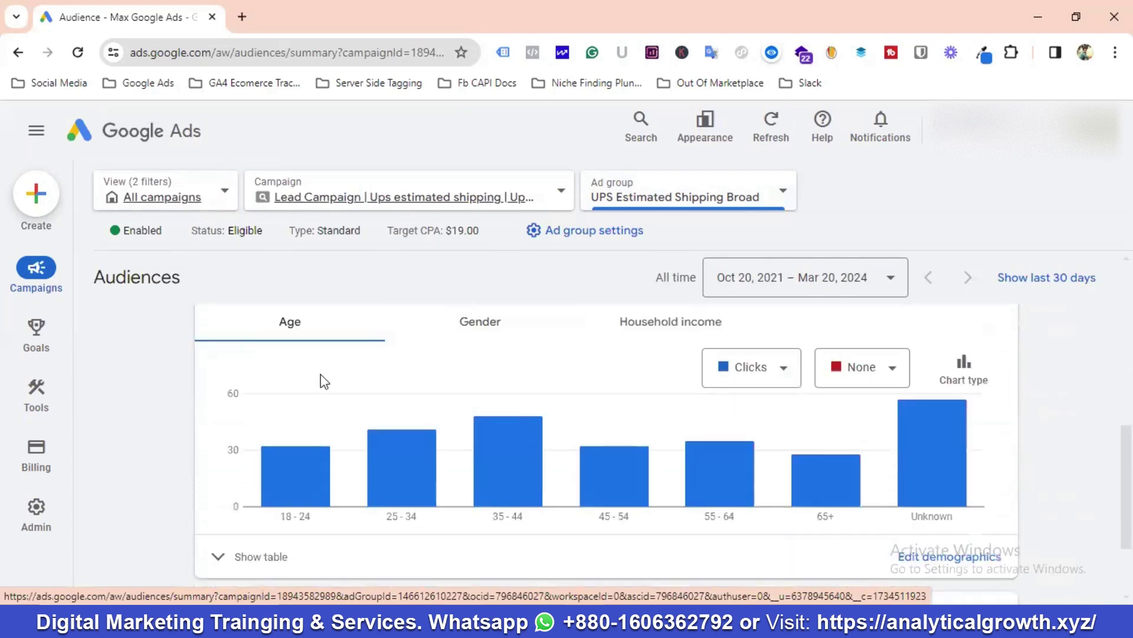
scroll(326, 382, up, 1)
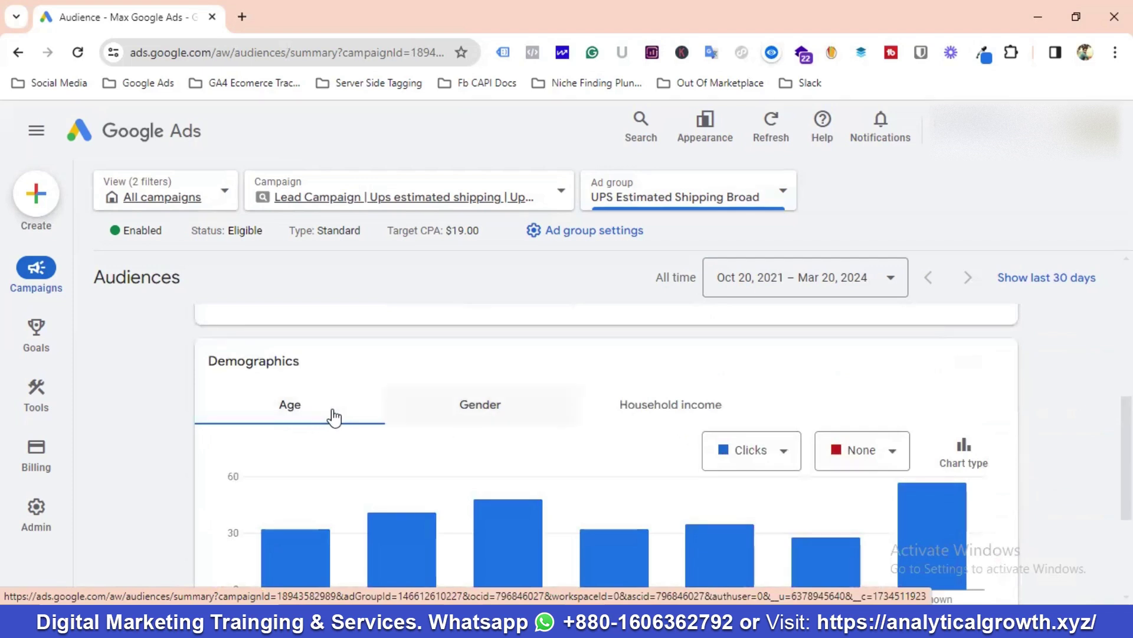
scroll(314, 377, down, 3)
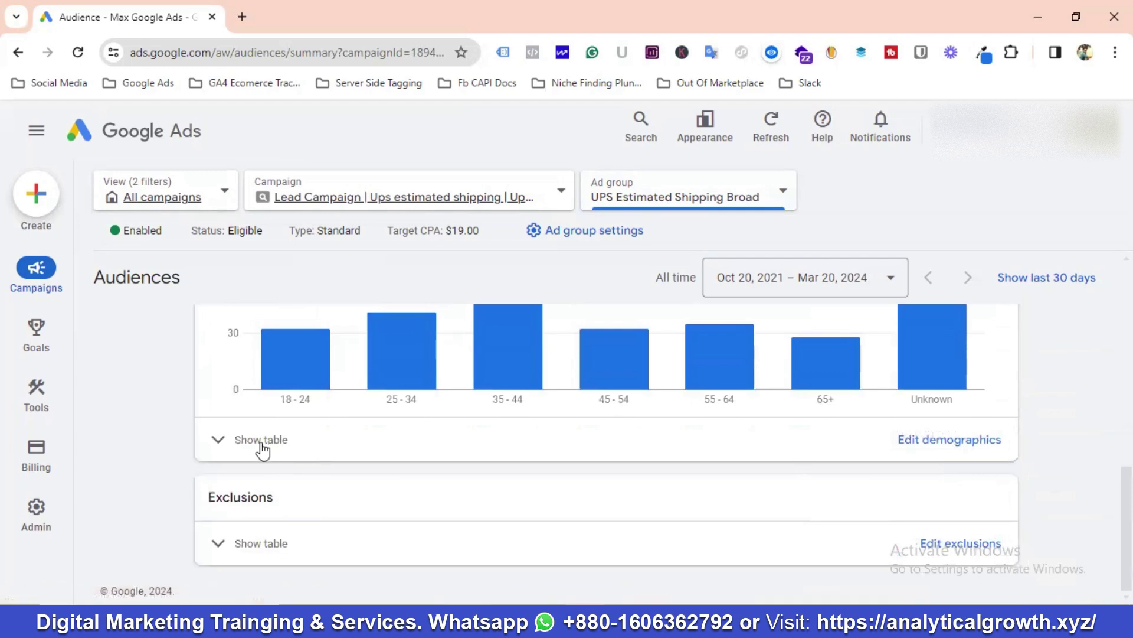
Expand the table under the age chart and review the performance metrics and bid adjustments per age range
click(263, 444)
scroll(333, 441, up, 1)
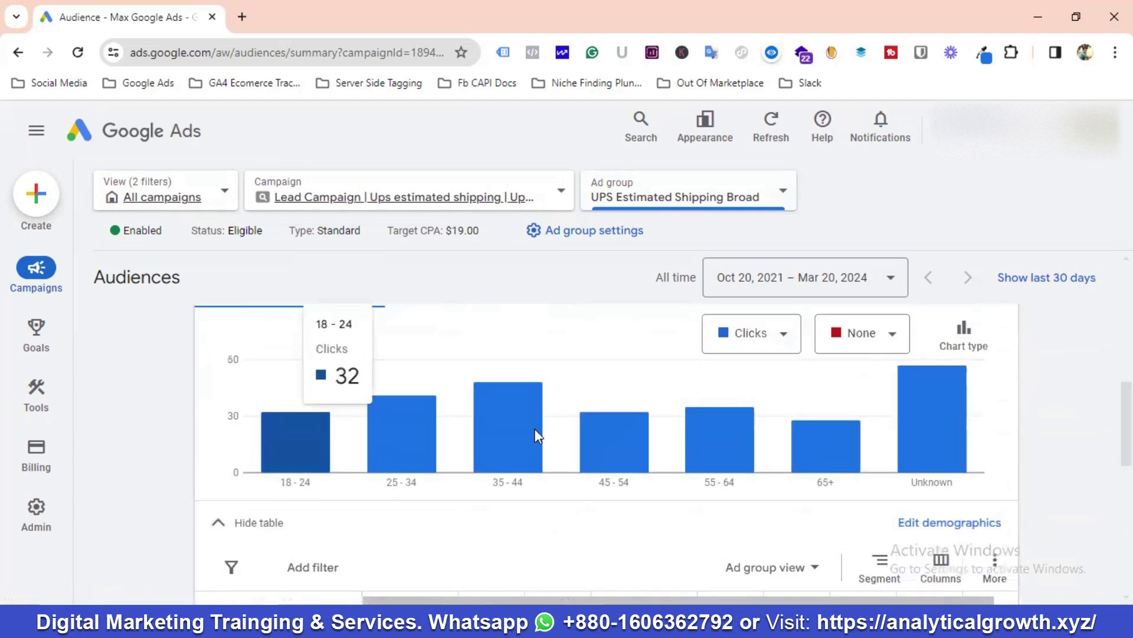
scroll(590, 431, up, 1)
scroll(498, 435, down, 2)
scroll(475, 438, down, 1)
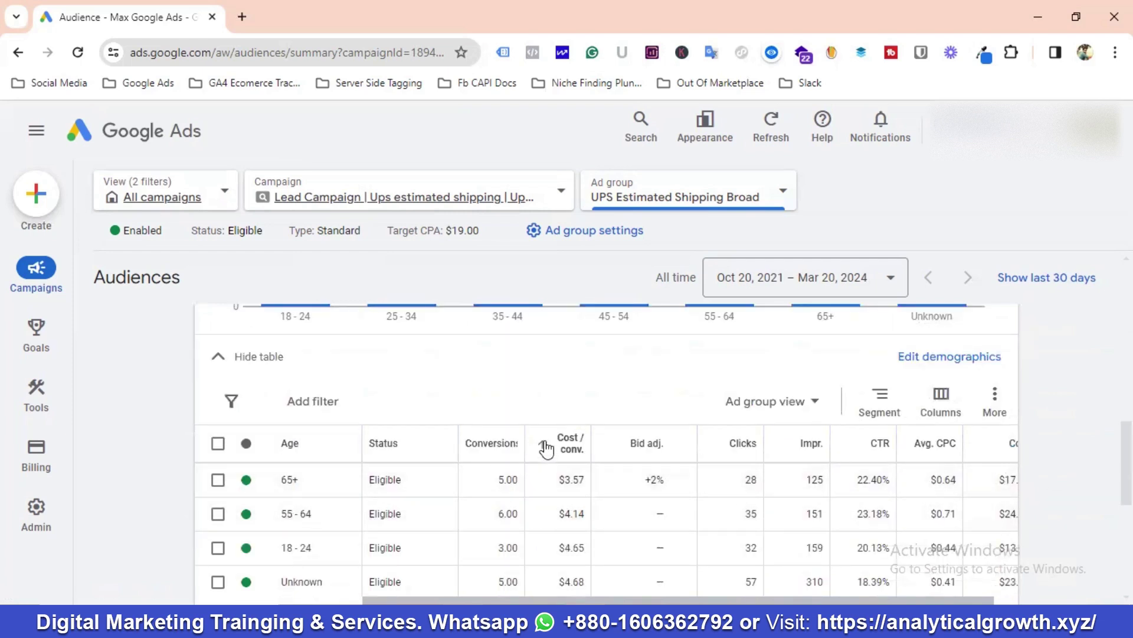
mouse_move(575, 444)
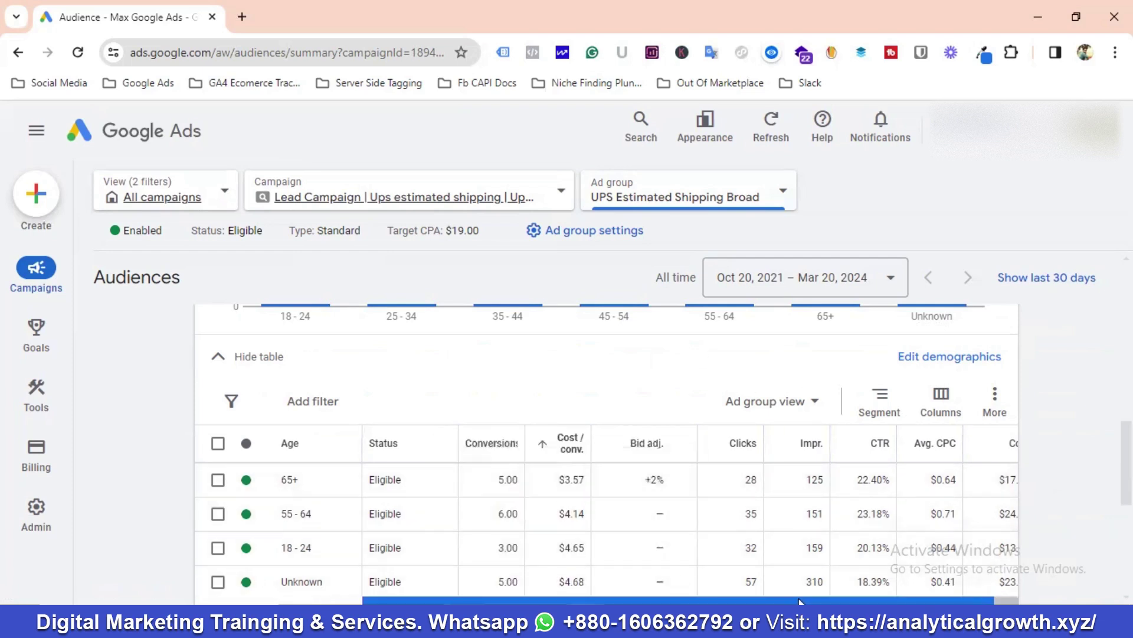
drag(803, 601, 840, 599)
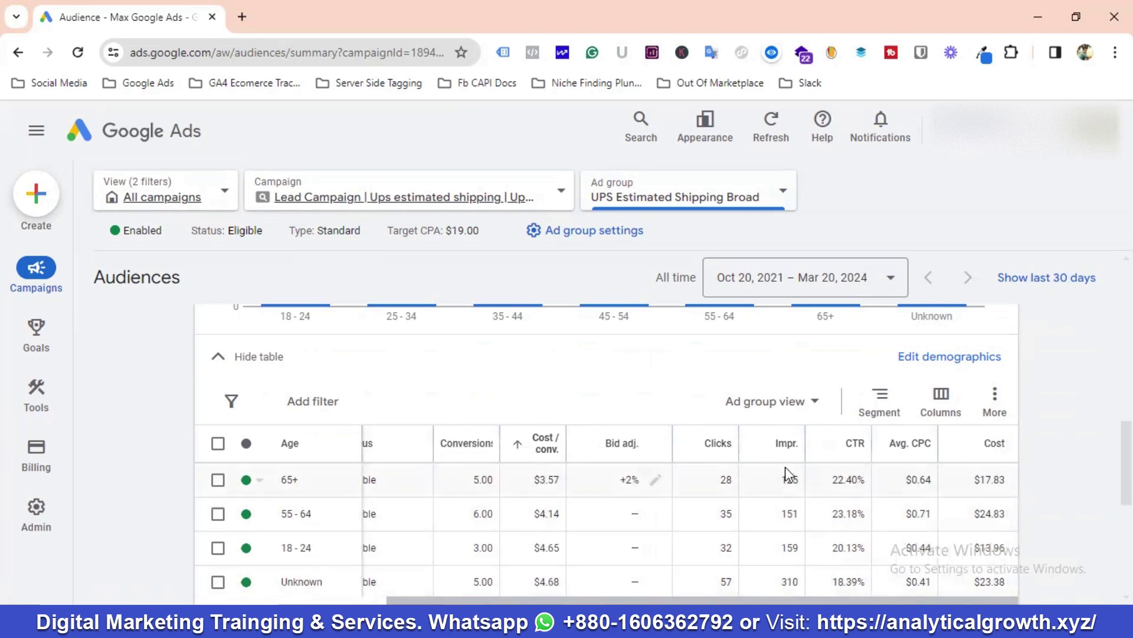
Compare the age ranges by sorting the table by descending conversions and by ascending cost per conversion
click(466, 456)
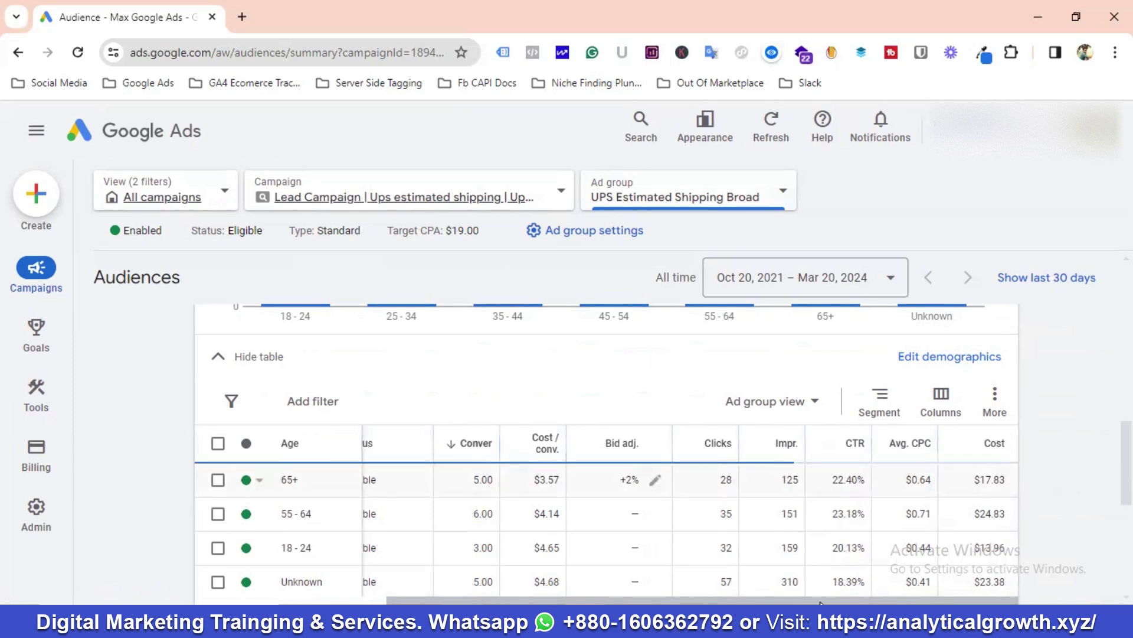
drag(820, 602, 794, 603)
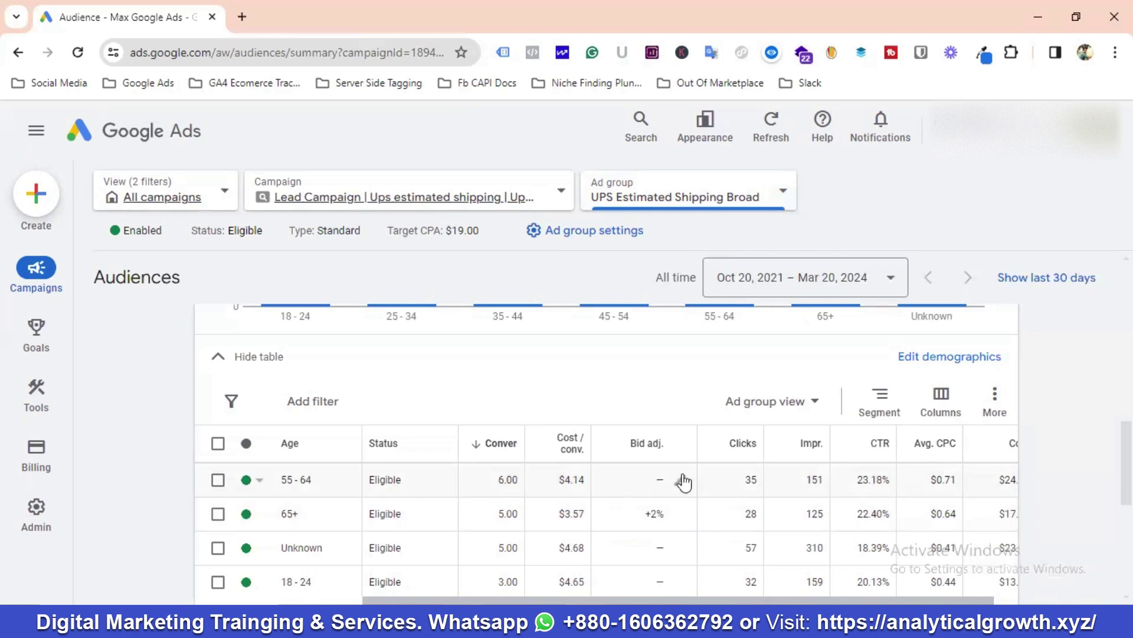
mouse_move(576, 455)
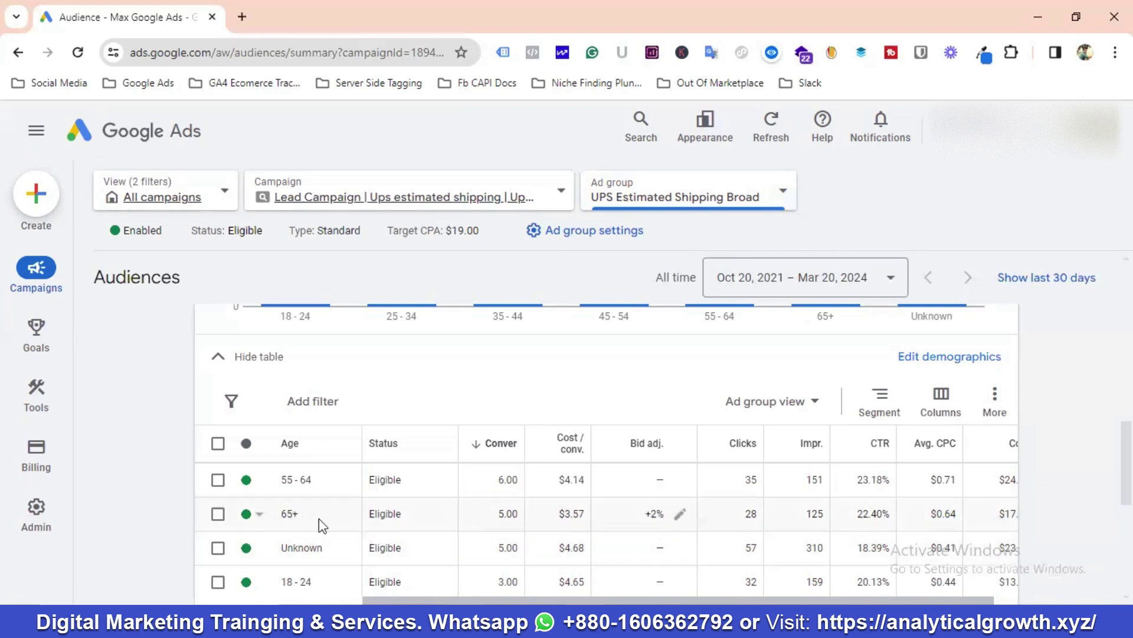
click(553, 460)
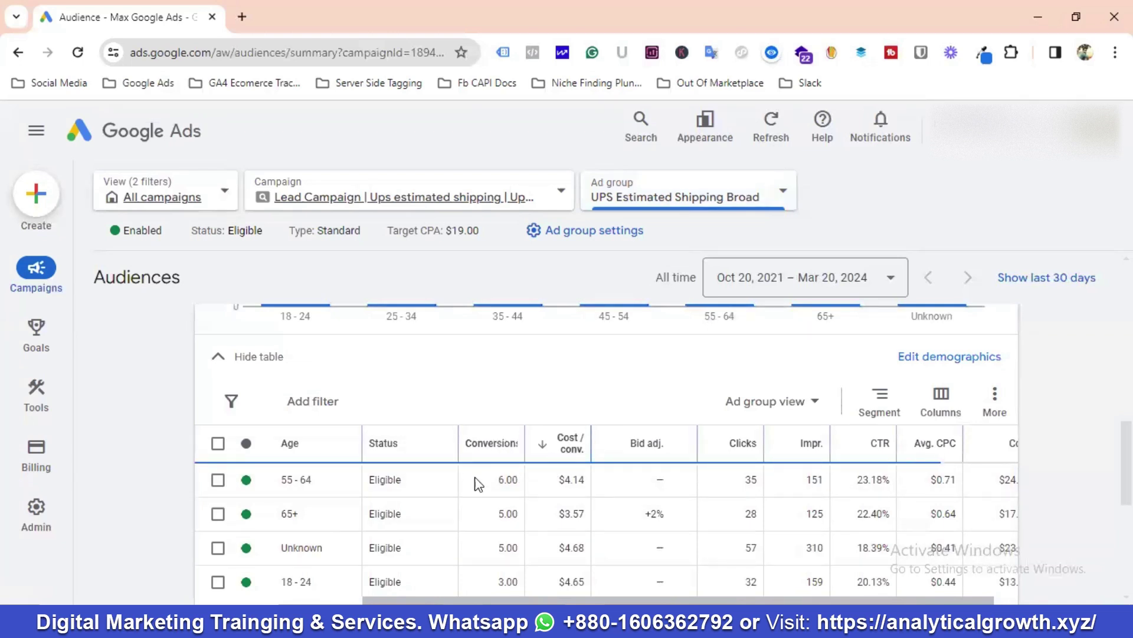
click(550, 456)
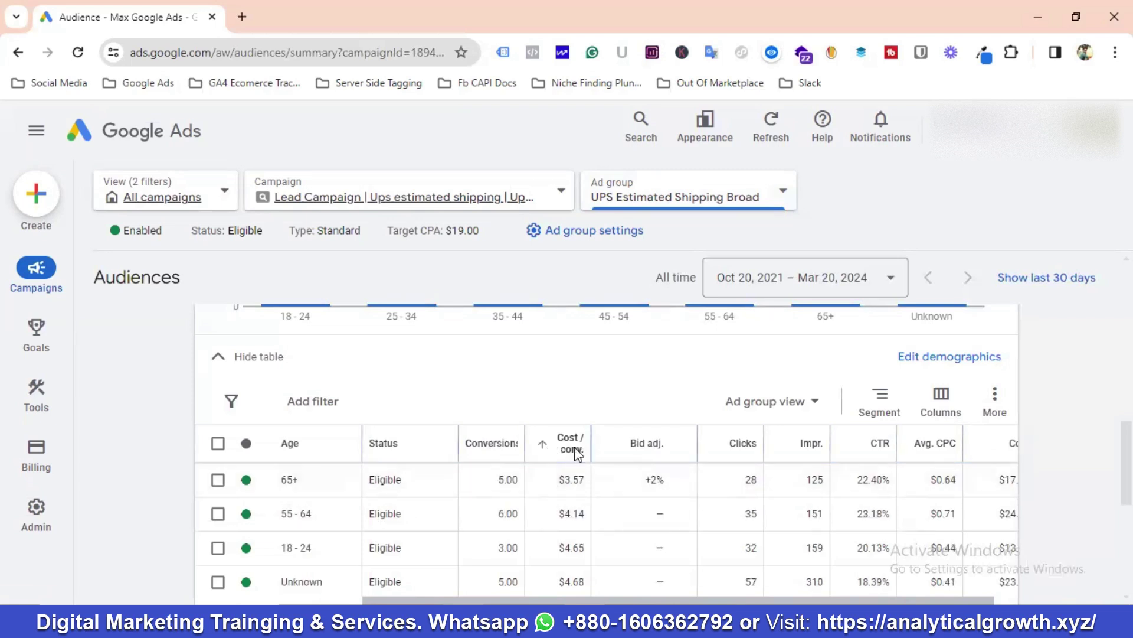
mouse_move(579, 458)
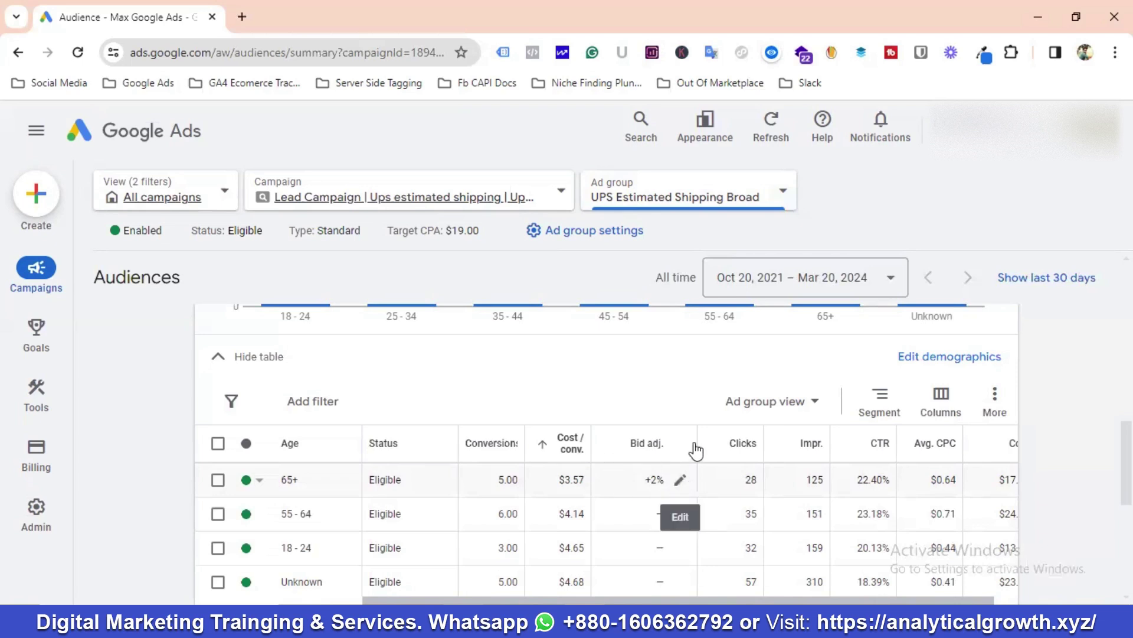
Switch the demographics to gender and examine conversions, cost per conversion and bid adjustments for each gender
scroll(594, 407, up, 5)
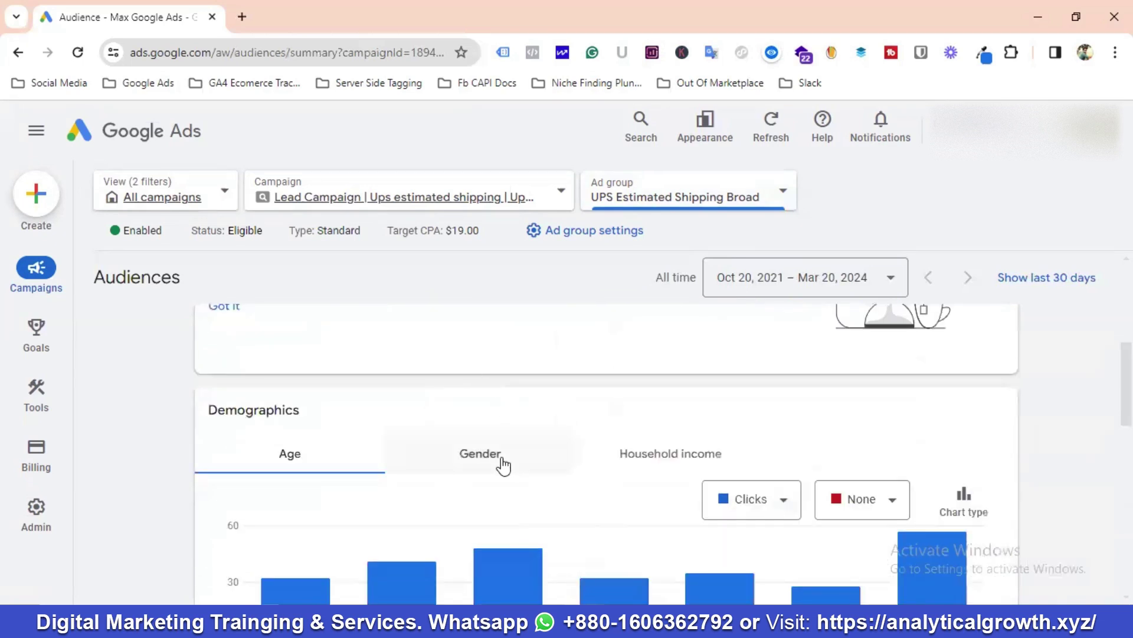
click(487, 460)
scroll(511, 448, down, 3)
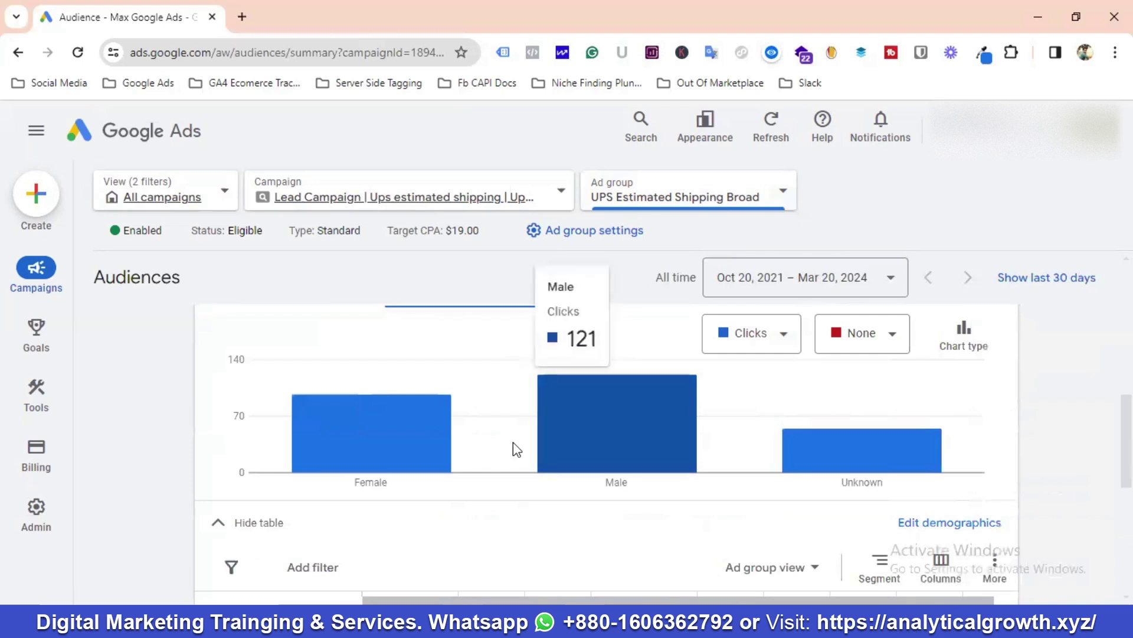
scroll(512, 441, down, 2)
scroll(517, 452, down, 1)
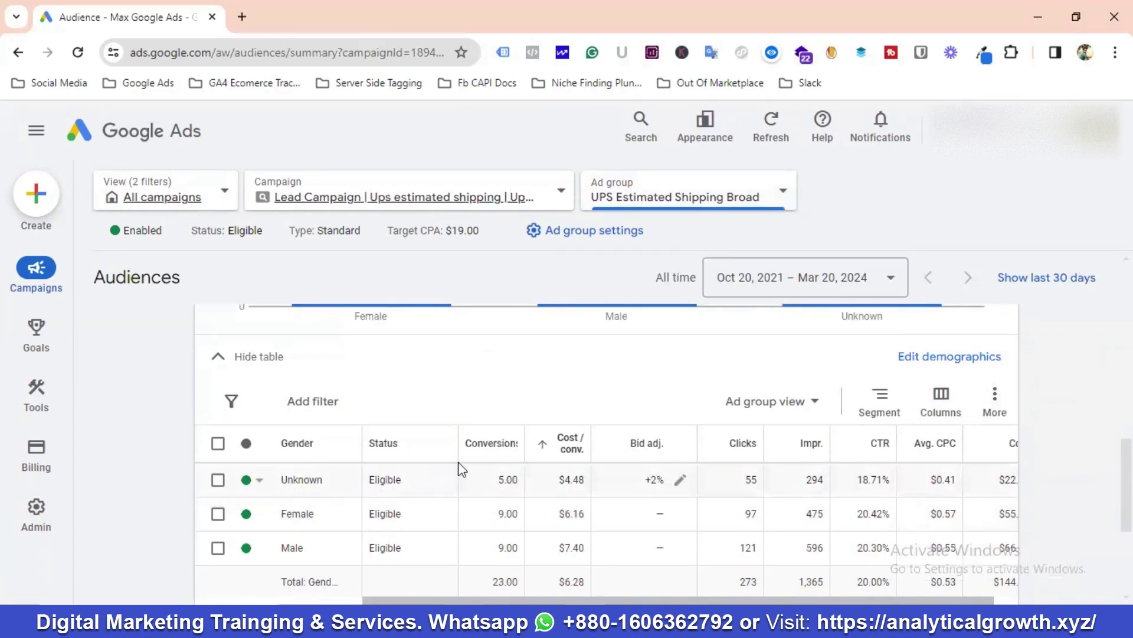
scroll(505, 486, up, 1)
scroll(557, 455, up, 2)
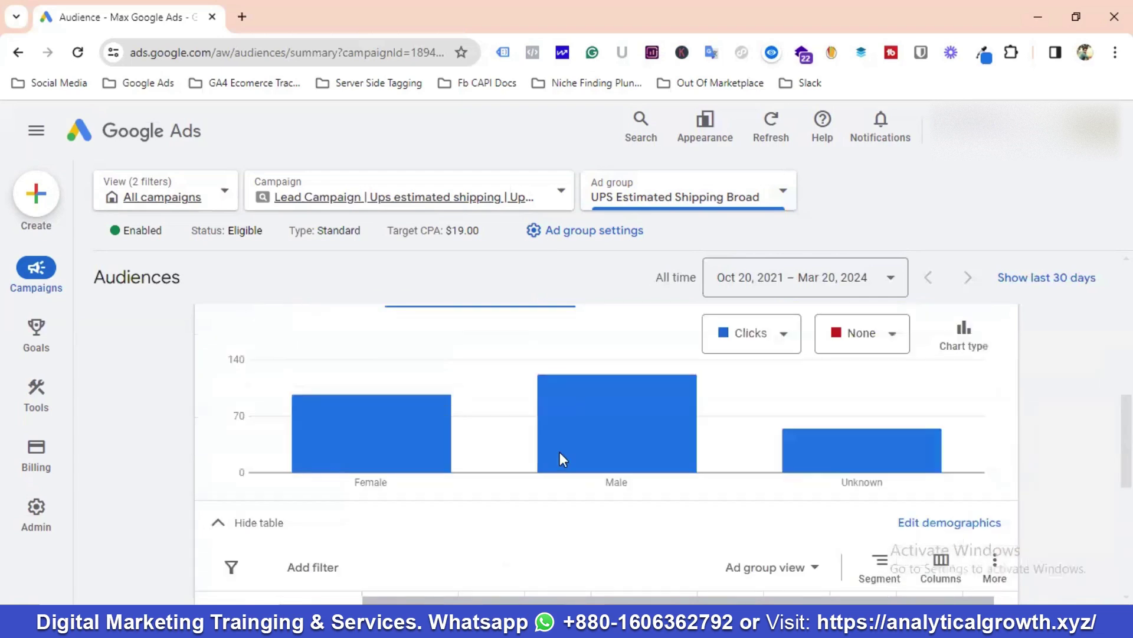
scroll(402, 496, up, 1)
scroll(537, 508, down, 1)
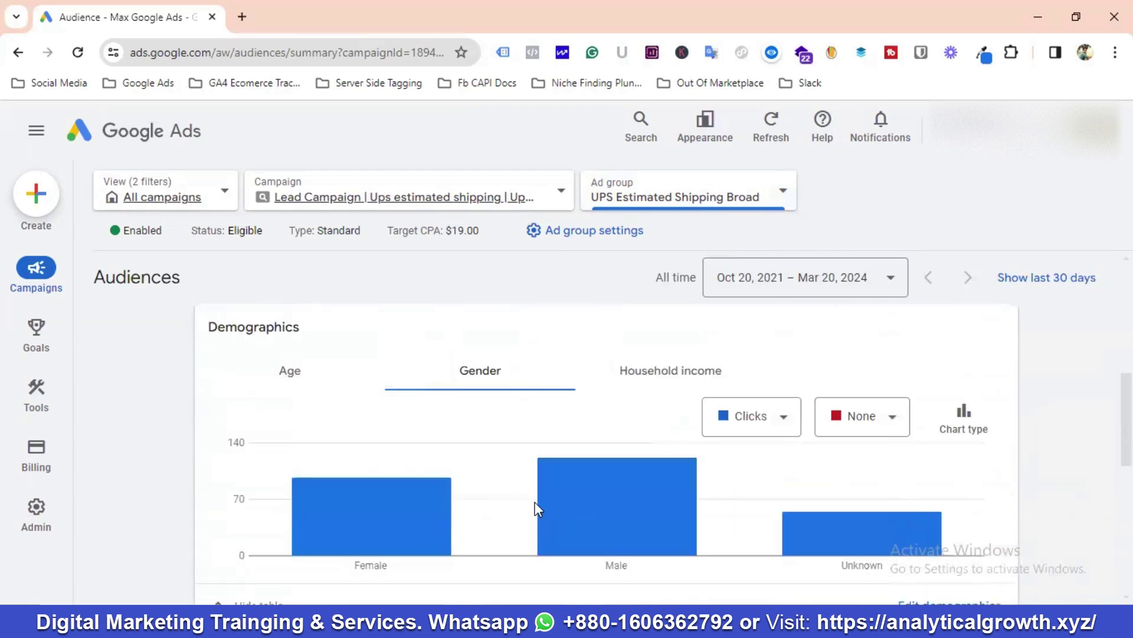
scroll(655, 413, down, 1)
scroll(706, 428, up, 3)
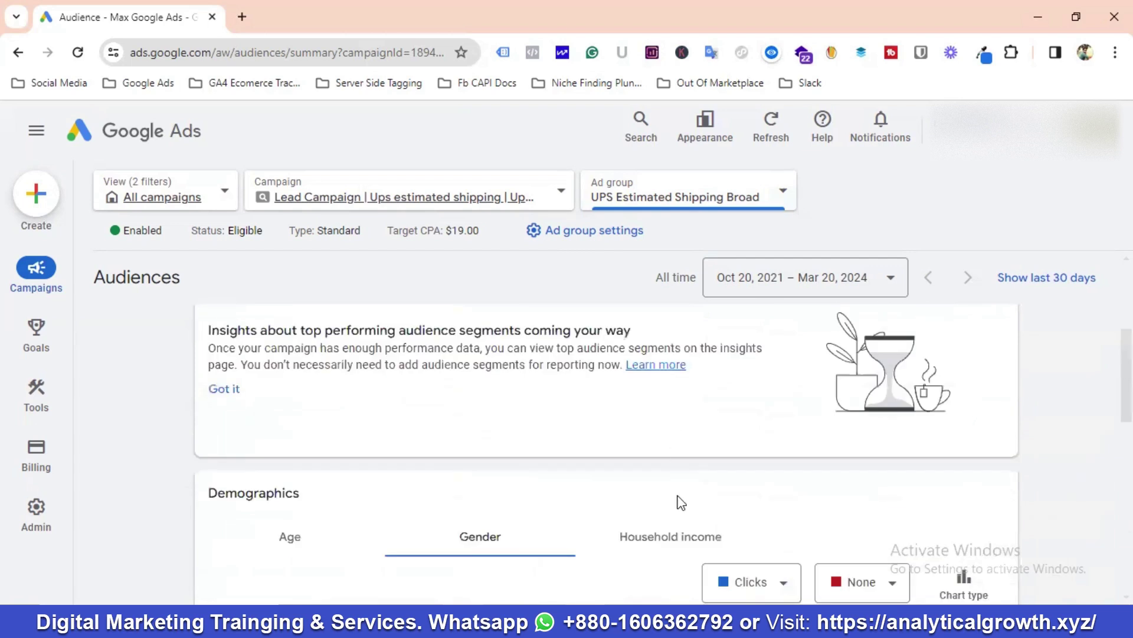
Switch the demographics to household income and sort the table by descending conversions to compare the income tiers
click(666, 548)
scroll(593, 498, down, 2)
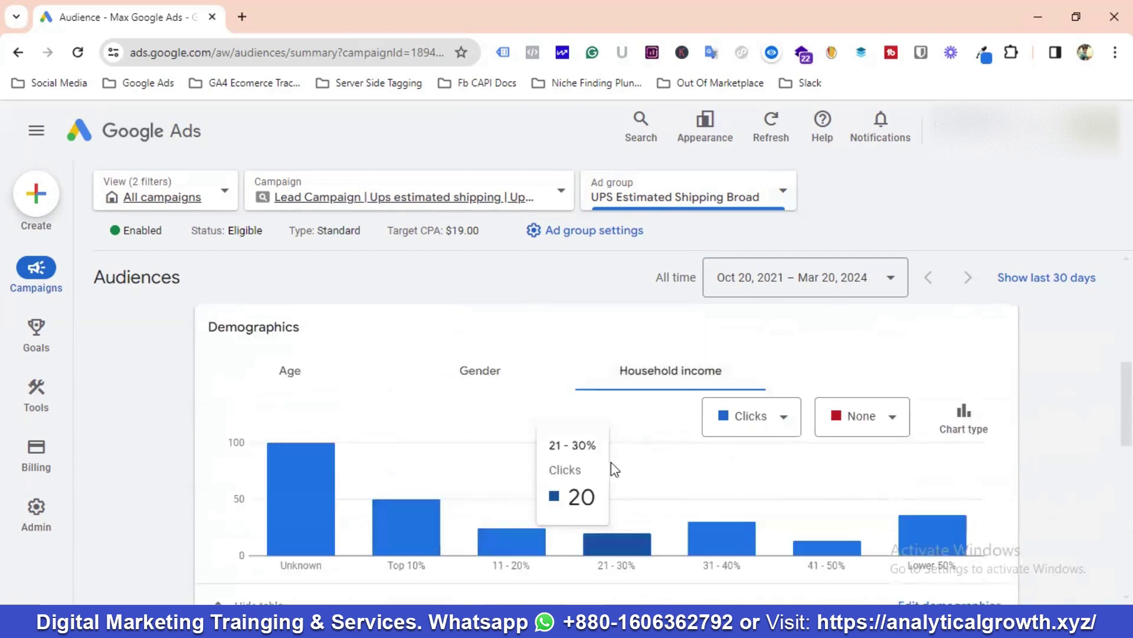
scroll(443, 450, down, 2)
scroll(462, 461, down, 1)
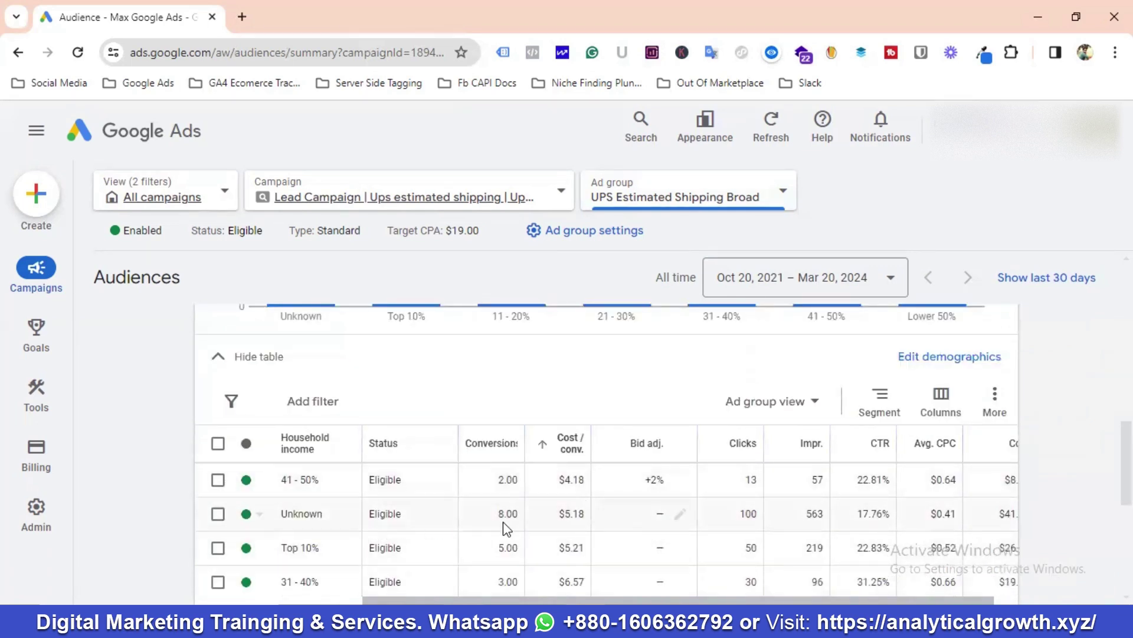
click(484, 451)
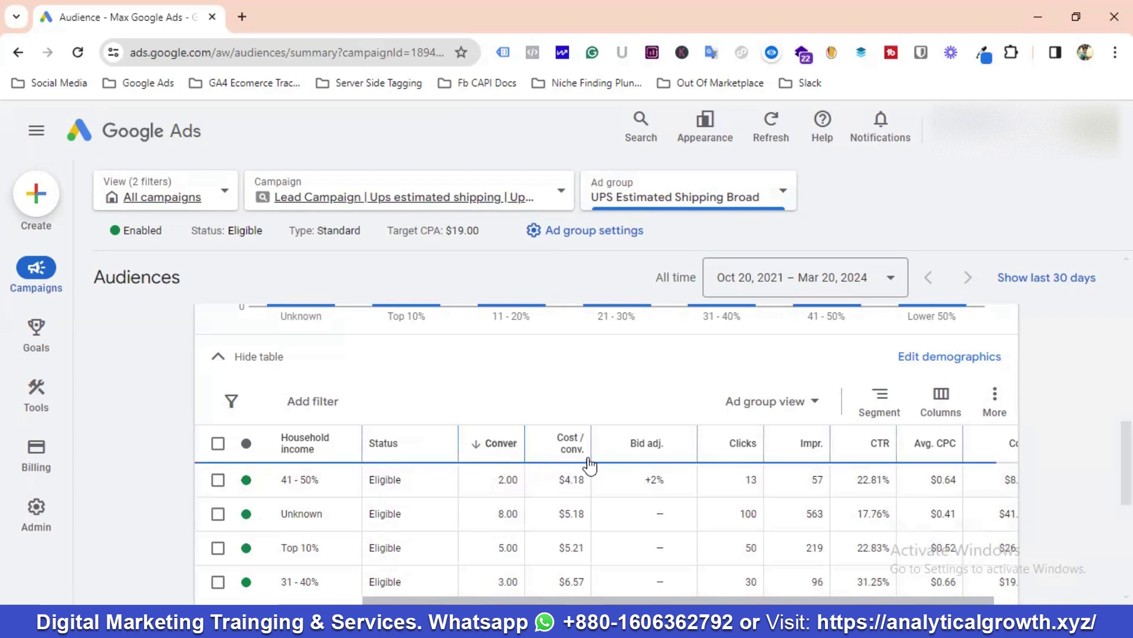
scroll(679, 506, down, 2)
scroll(684, 519, down, 2)
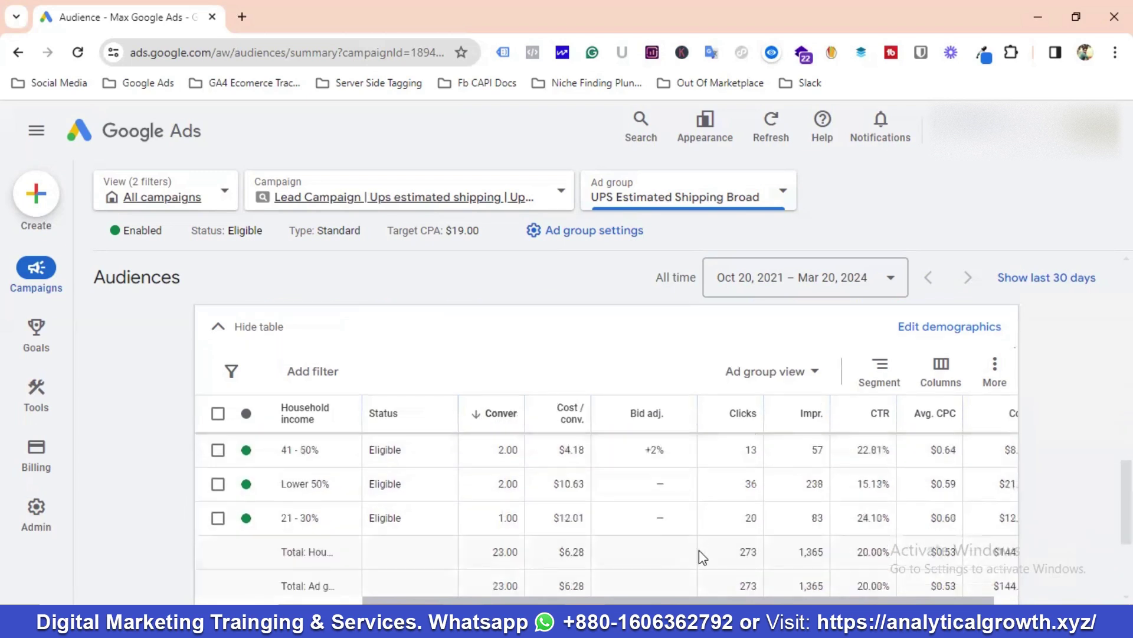
Remove the bid adjustment from the 41 - 50% household income tier and save the change
scroll(670, 489, up, 2)
click(680, 533)
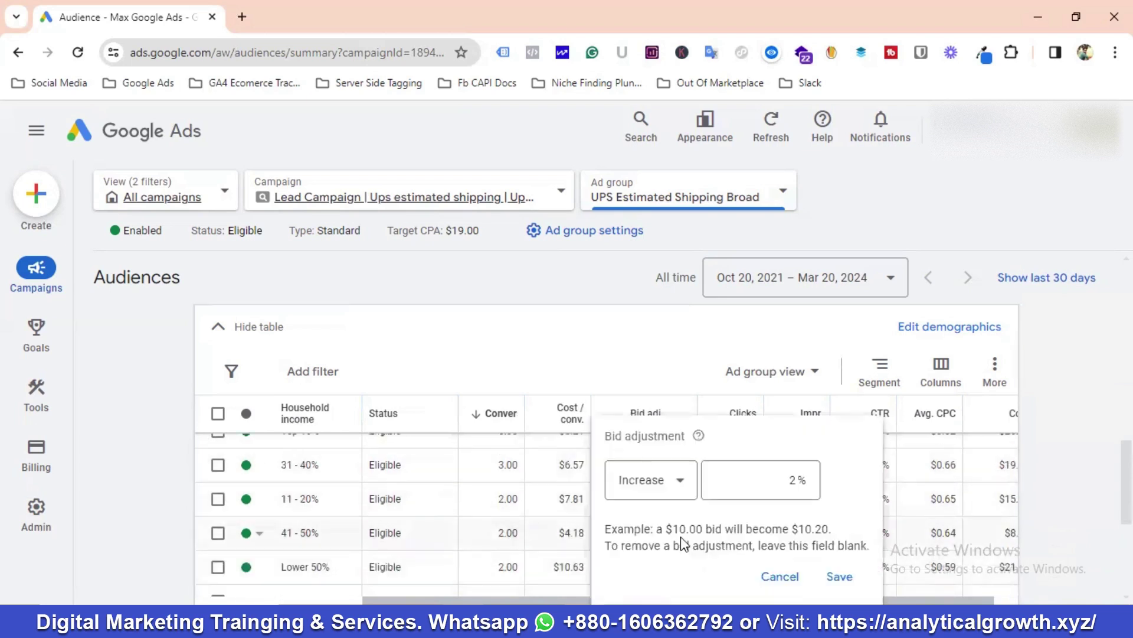
click(779, 479)
key(BackSpace)
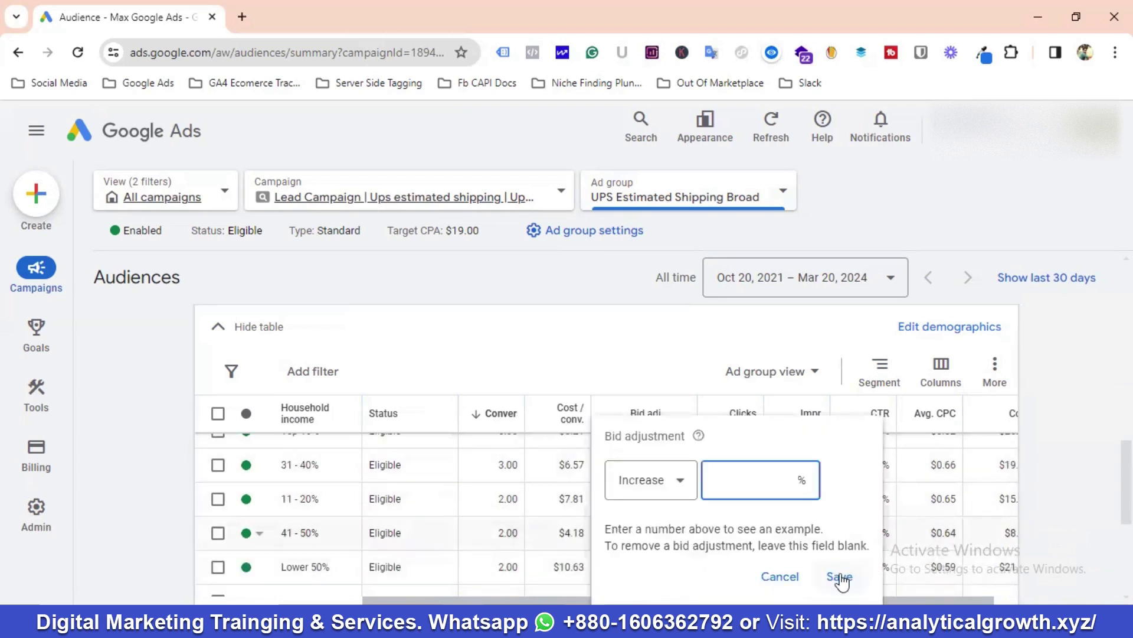
click(840, 574)
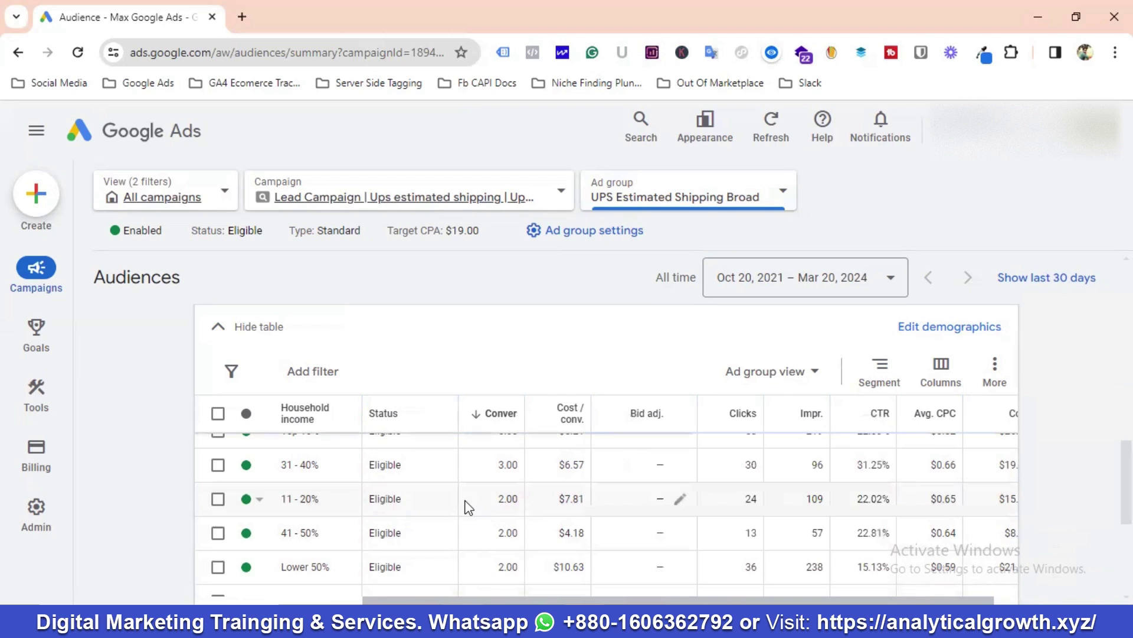
Set a 3% bid increase for the Unknown household income group and save it
scroll(457, 519, up, 5)
scroll(452, 523, down, 1)
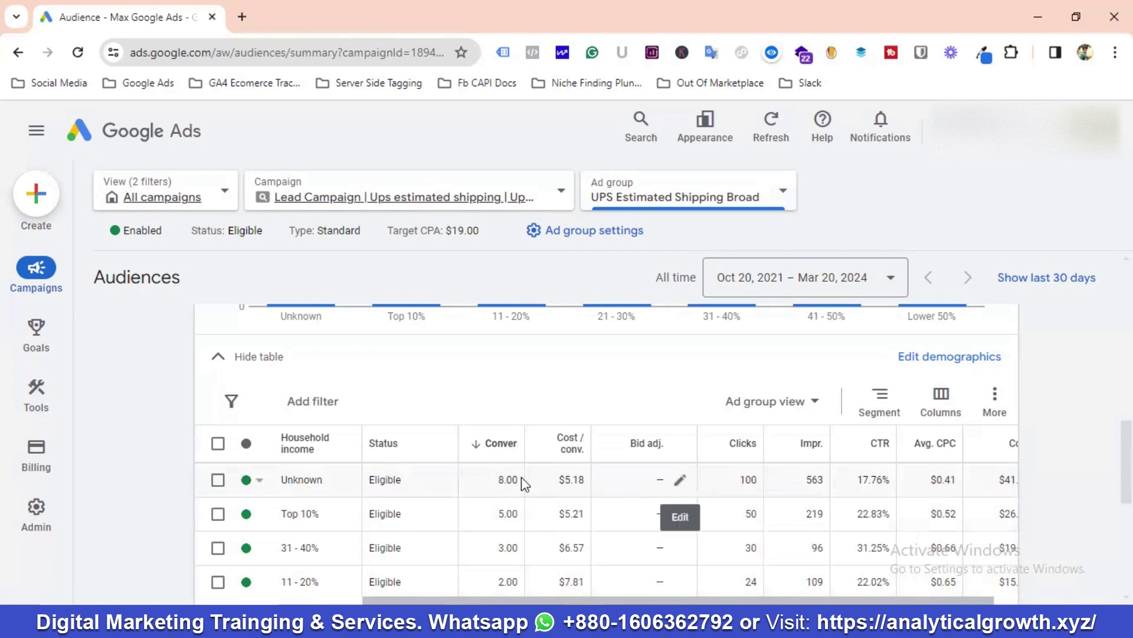
click(680, 480)
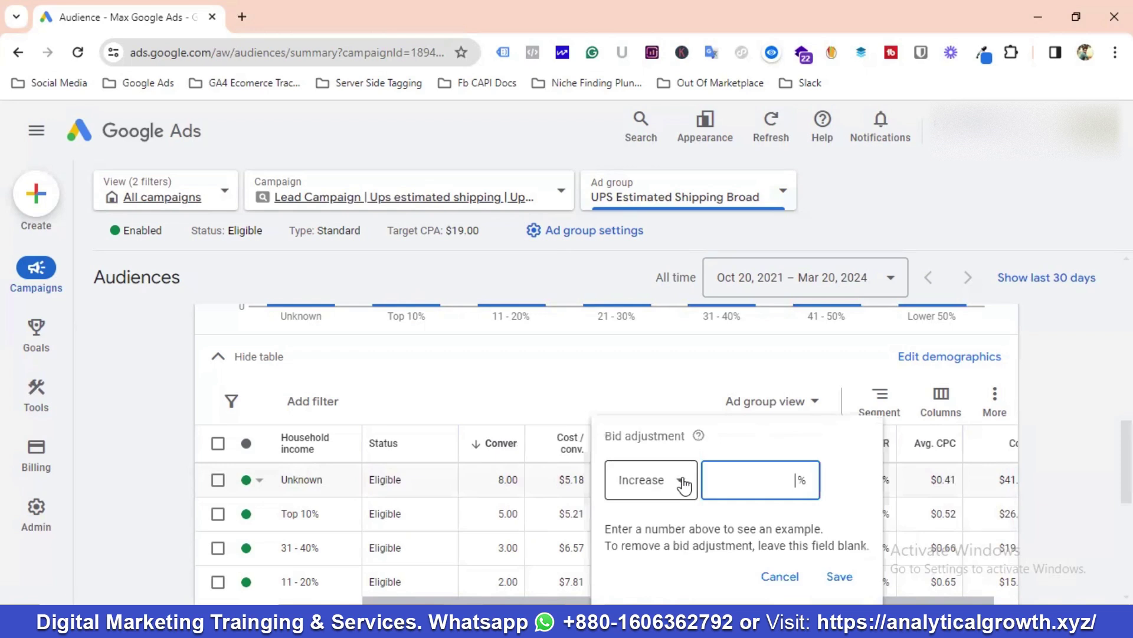
text(3)
click(840, 577)
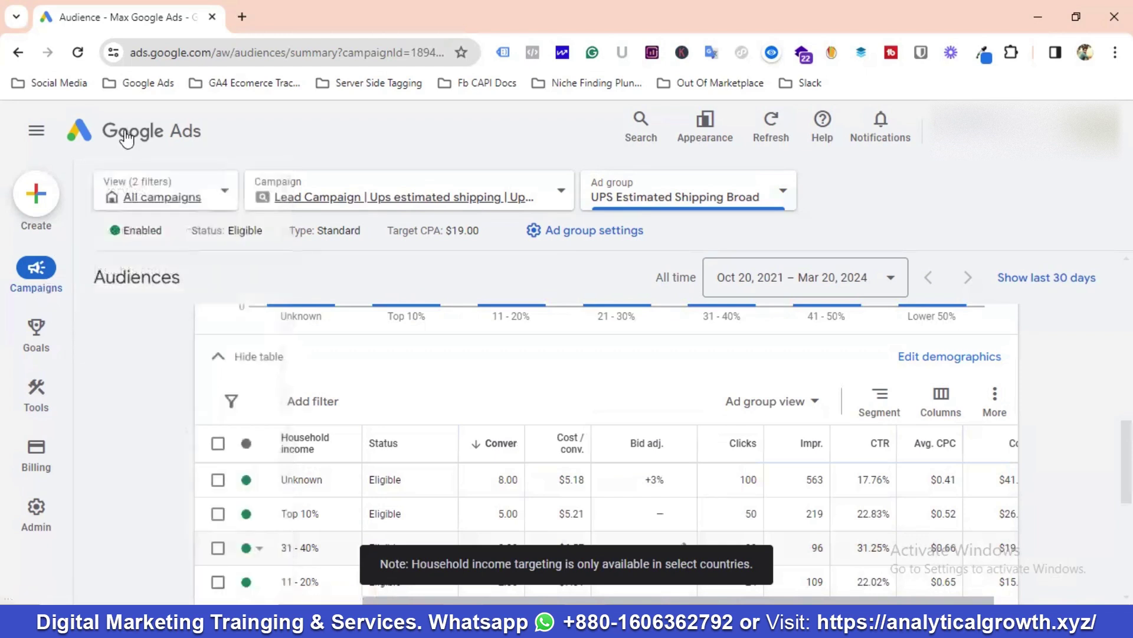
Open the Locations report for all campaigns and review the targeted locations, including the drill-down options for United States
click(125, 139)
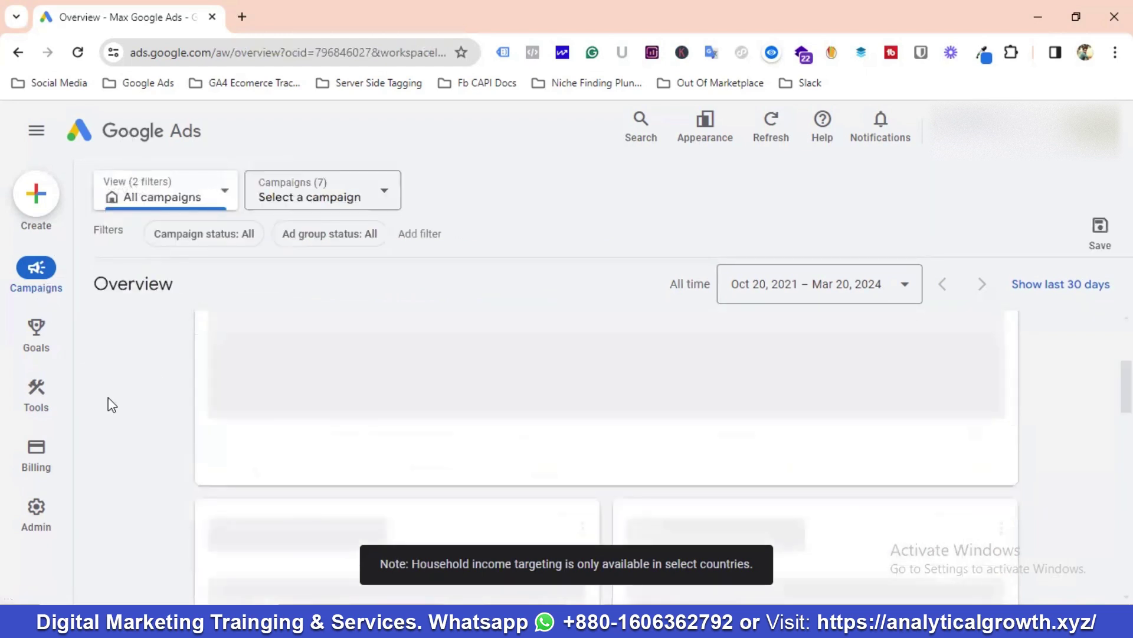
mouse_move(36, 387)
mouse_move(68, 286)
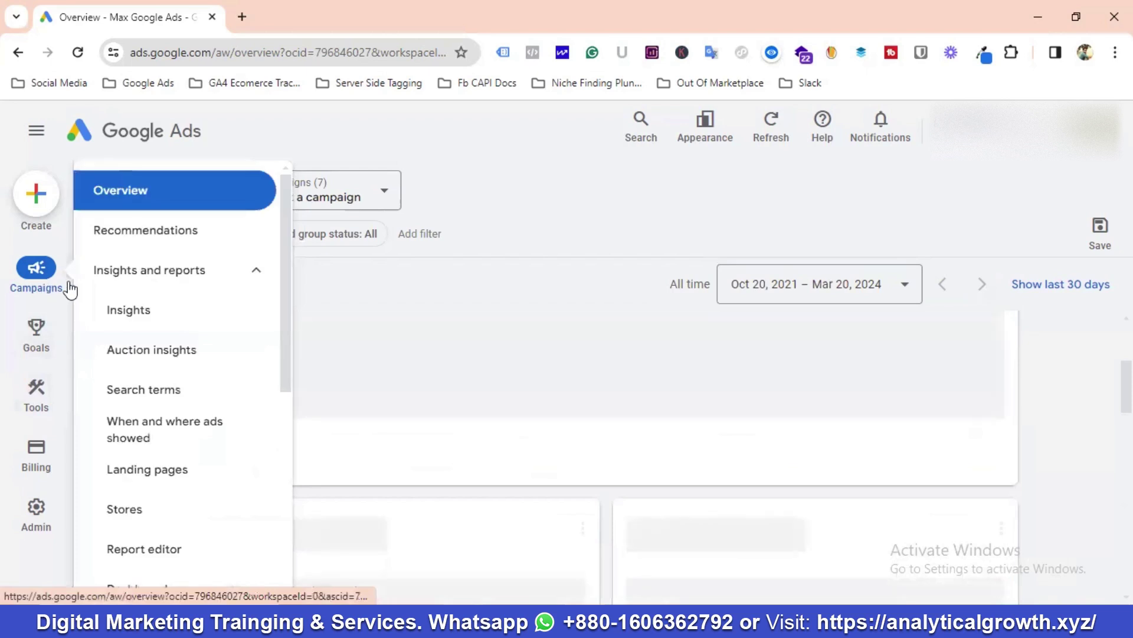
scroll(182, 399, down, 3)
scroll(180, 404, down, 4)
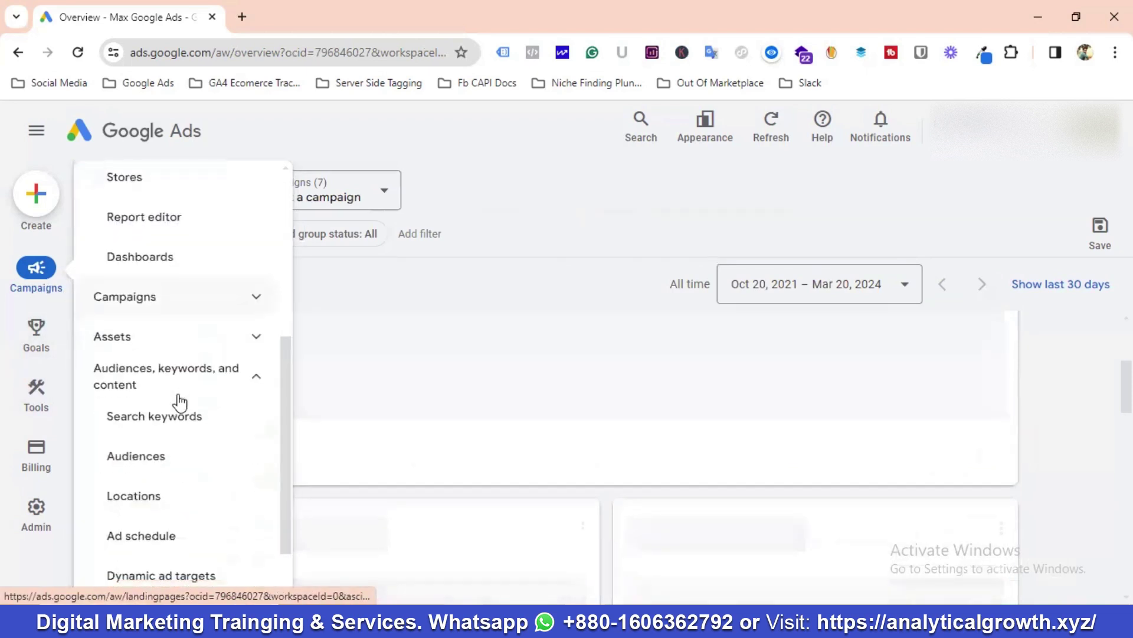
click(142, 431)
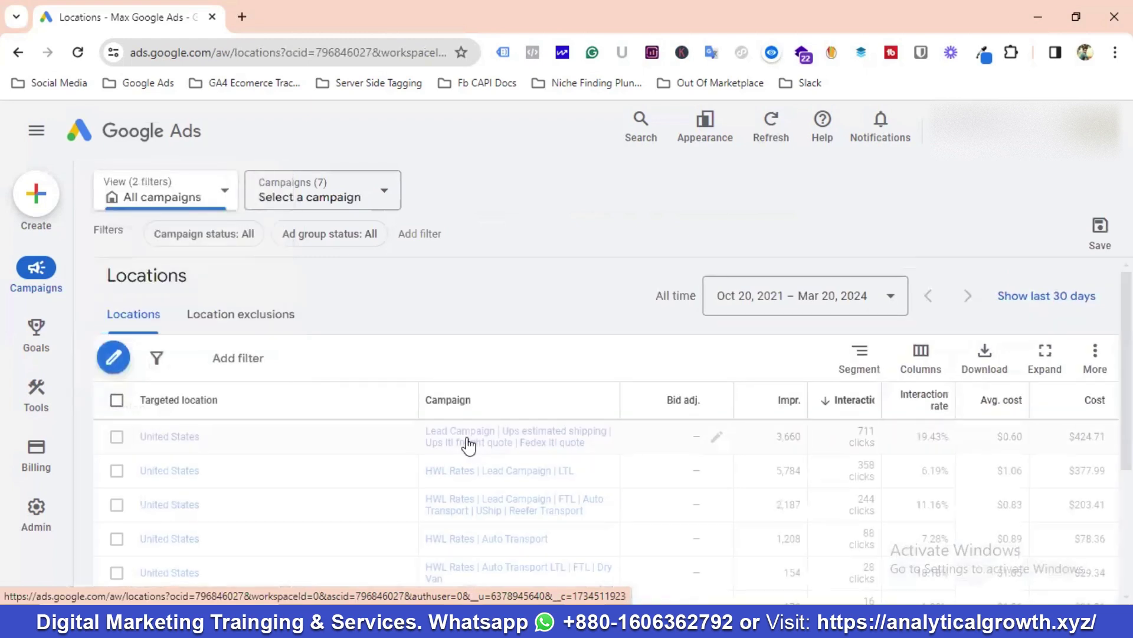
scroll(350, 471, down, 2)
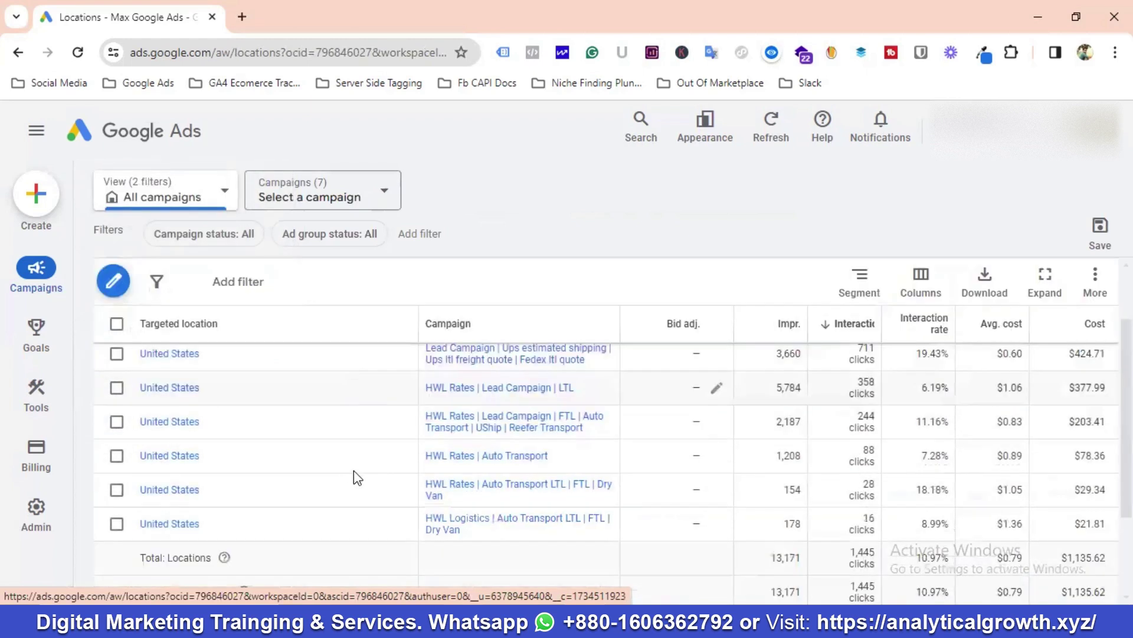
scroll(355, 475, up, 2)
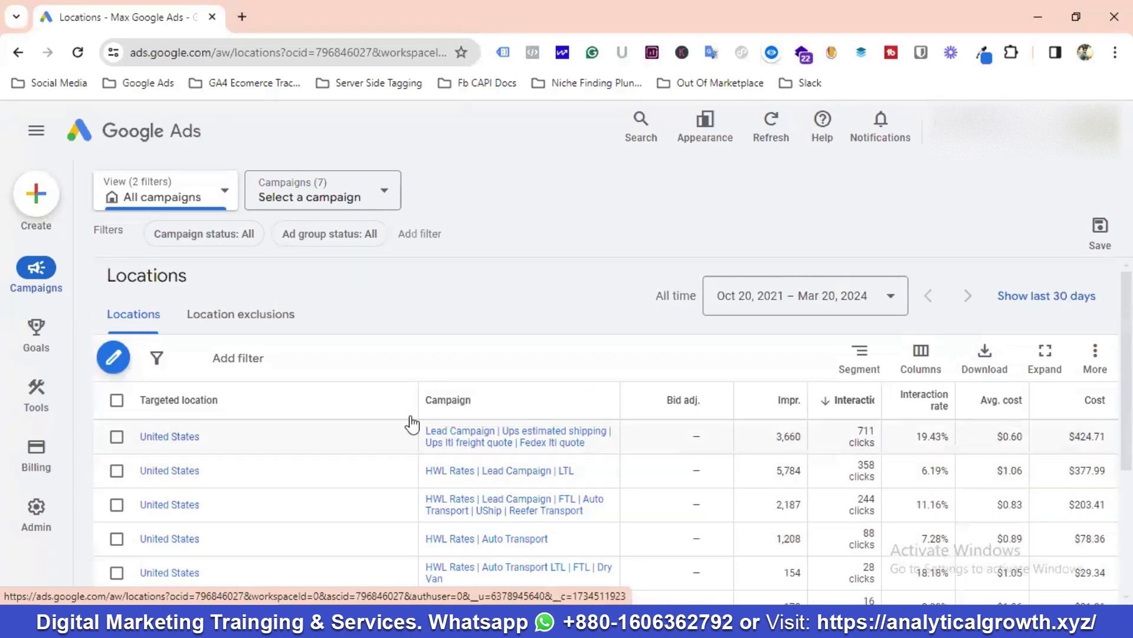
click(176, 438)
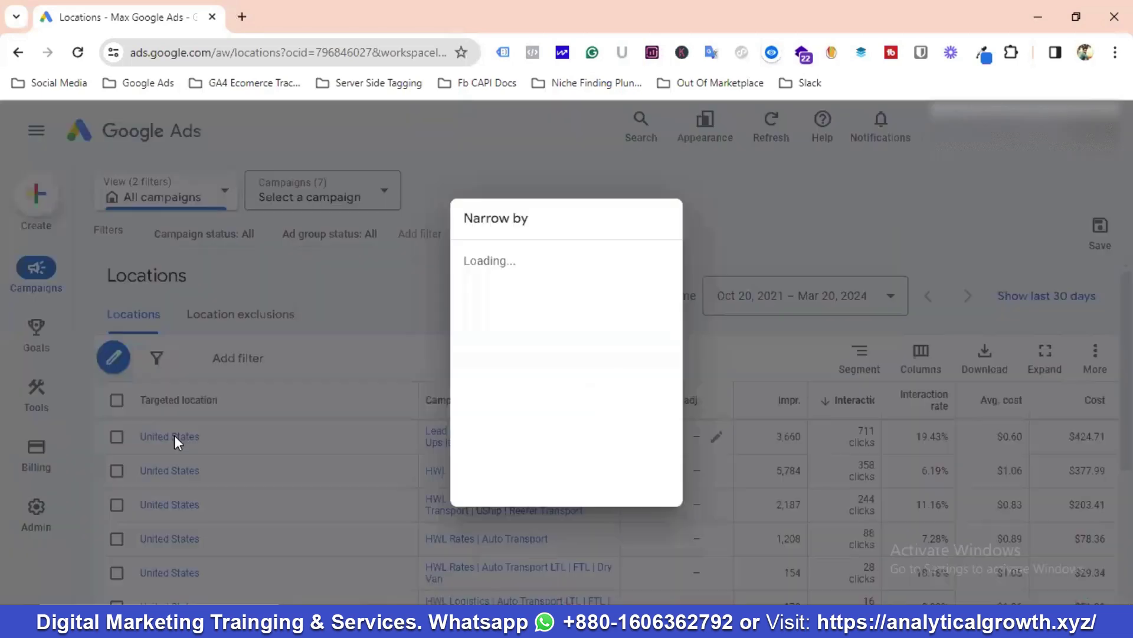
click(743, 225)
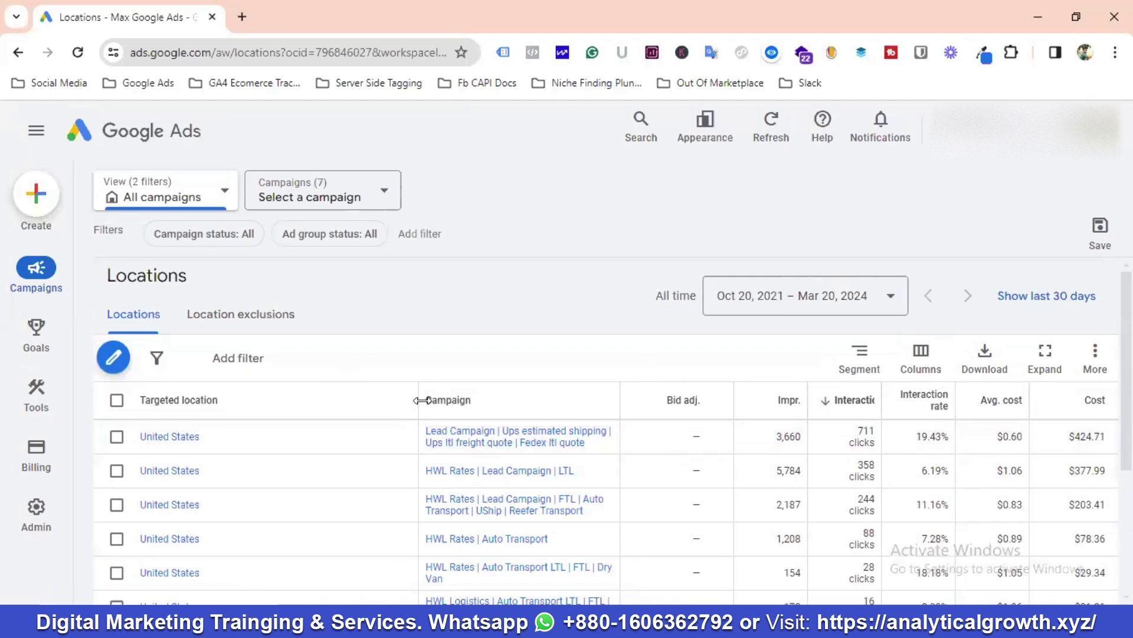
Open the Ad schedule report for all campaigns and compare conversions, cost per conversion and bid adjustments by day and time
mouse_move(58, 239)
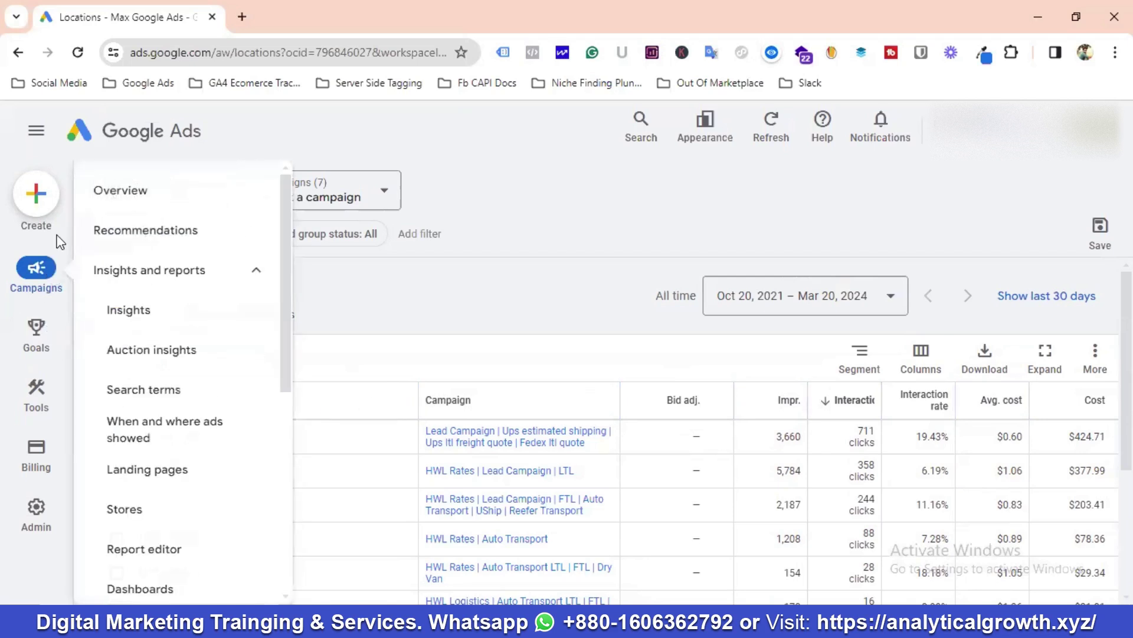
scroll(171, 372, down, 7)
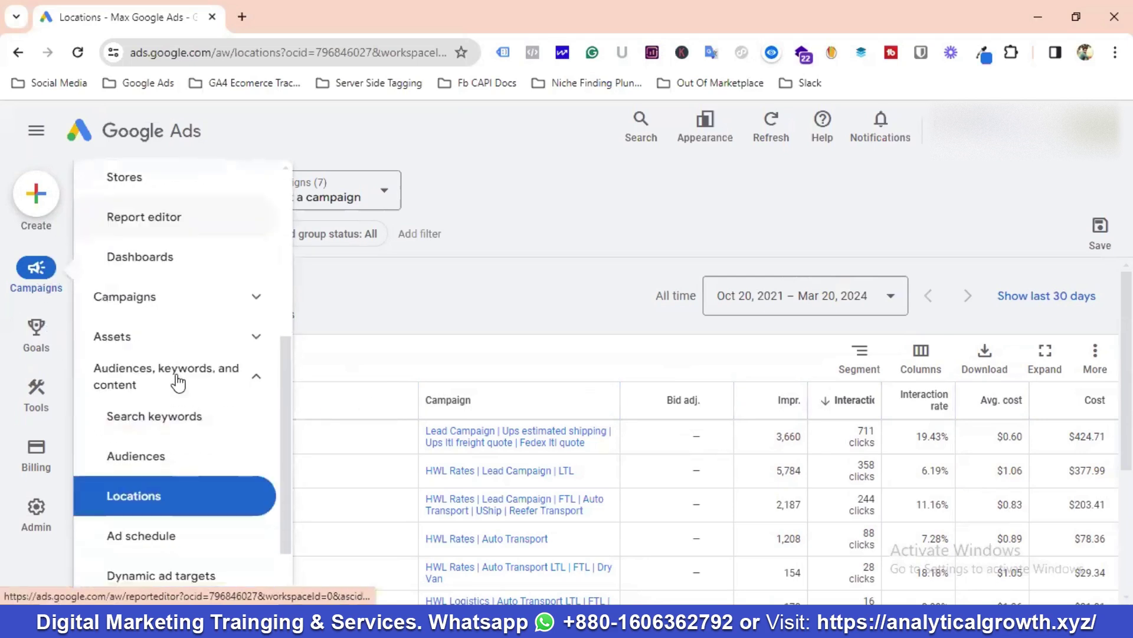
click(167, 467)
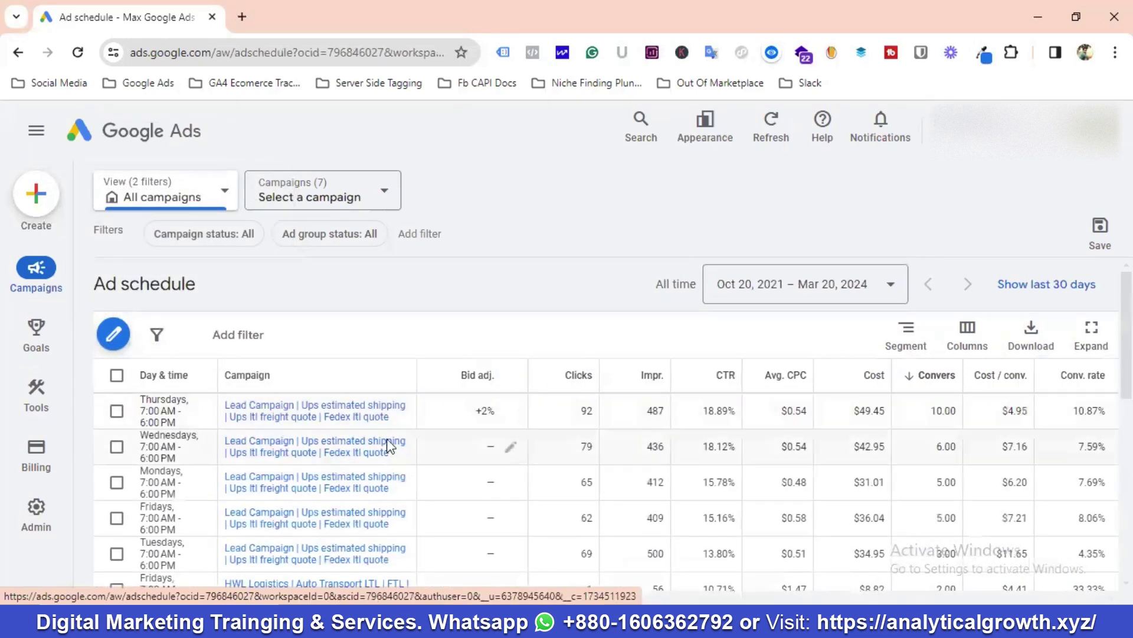
scroll(517, 487, down, 2)
scroll(520, 492, up, 2)
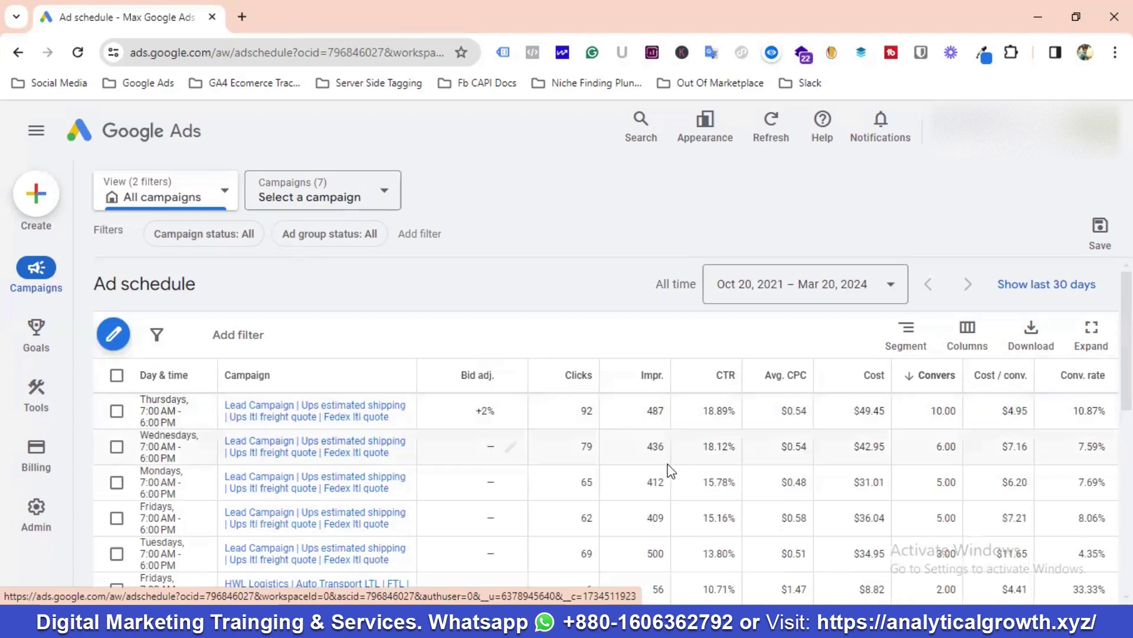
scroll(679, 466, down, 4)
scroll(742, 473, up, 5)
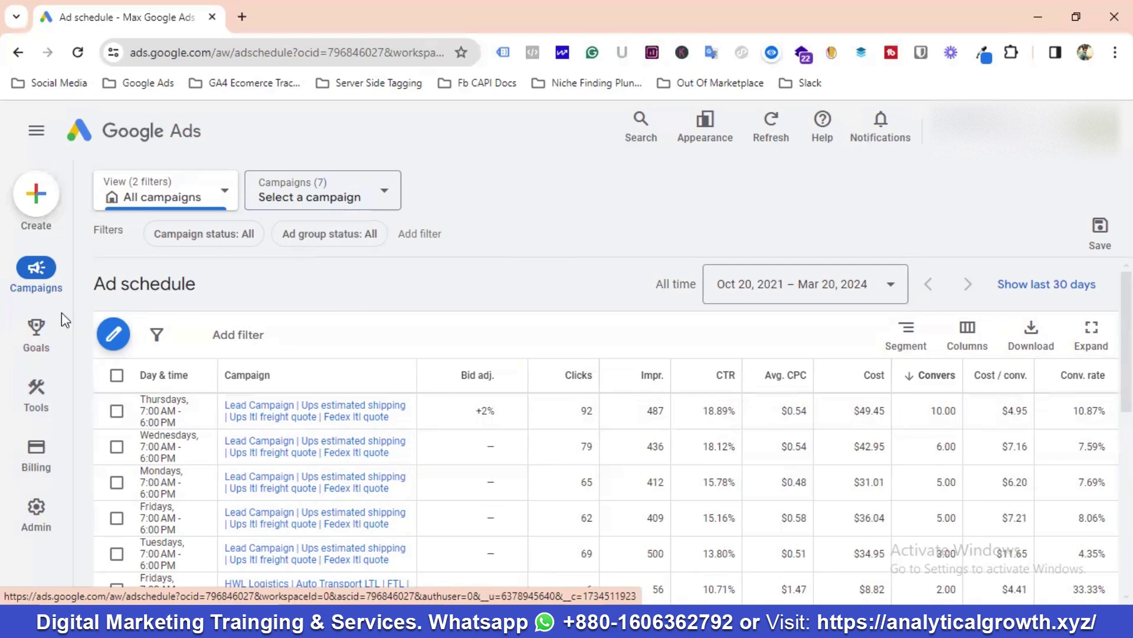
Open the Ads report and narrow it to the campaign Lead Campaign | Ups estimated shipping | Ups ltl freight quote | Fedex ltl quote
mouse_move(38, 335)
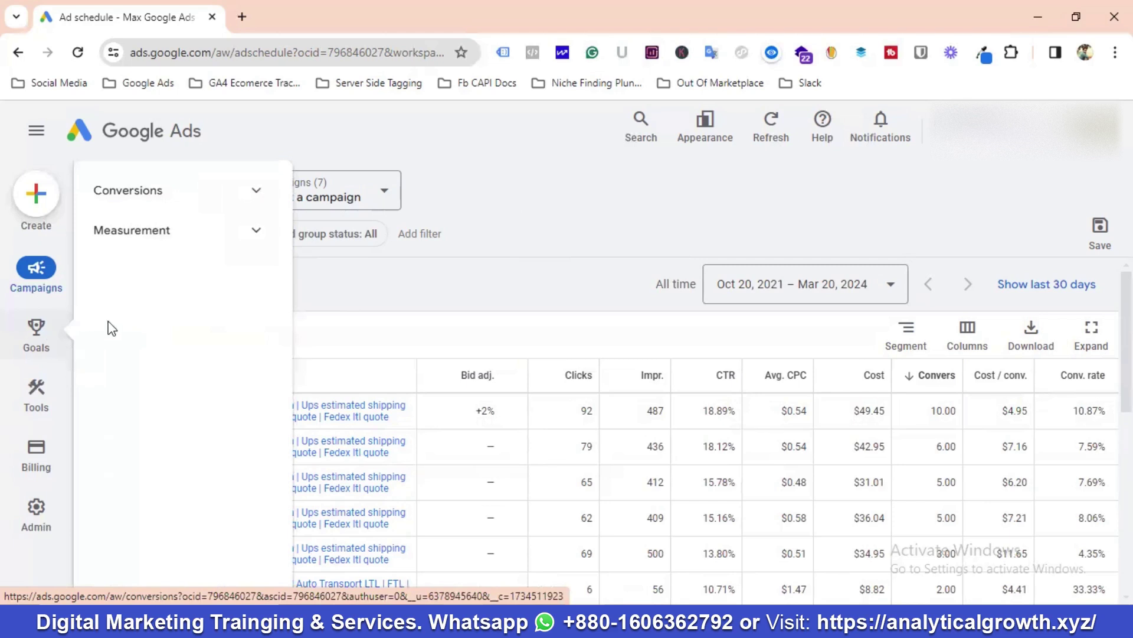
click(147, 197)
mouse_move(44, 295)
scroll(177, 334, down, 2)
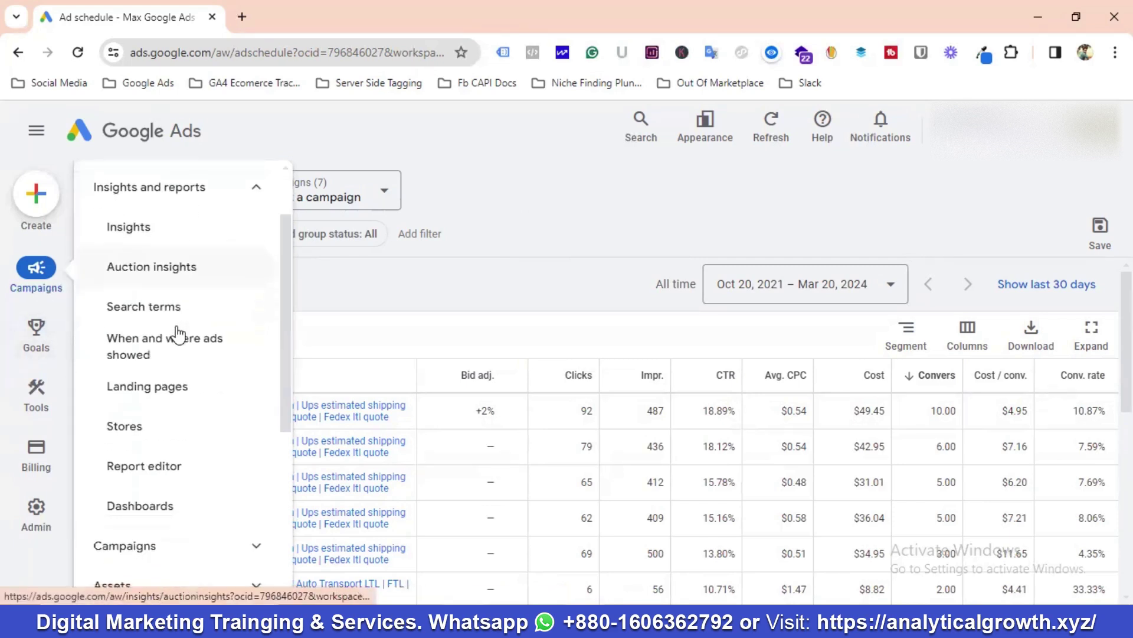
scroll(177, 349, down, 5)
click(145, 298)
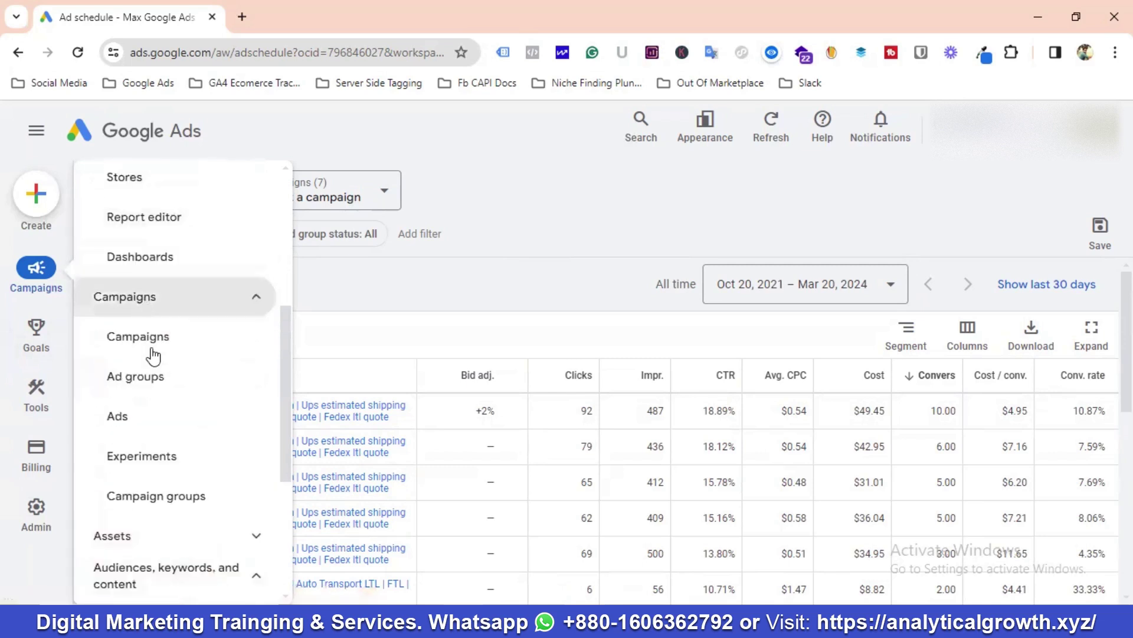
click(134, 418)
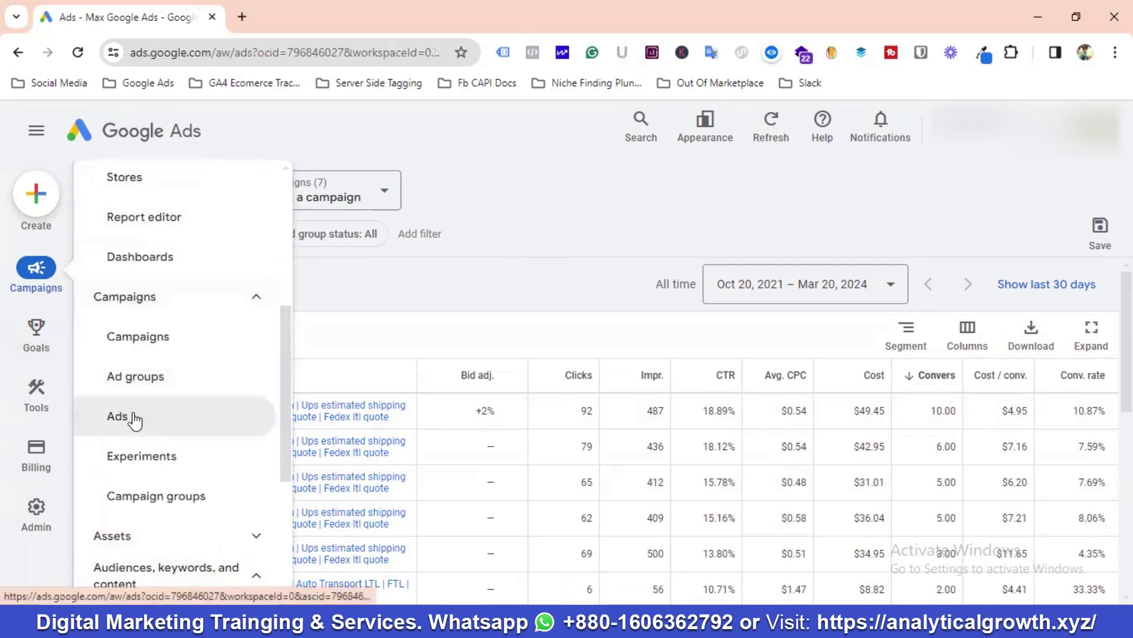
click(344, 198)
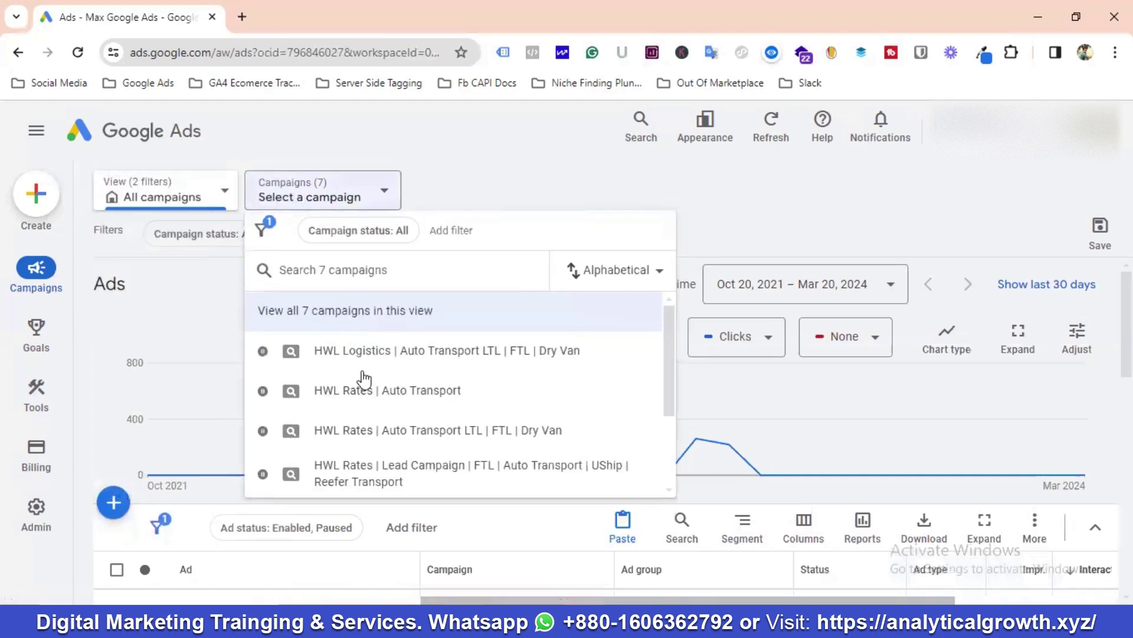
scroll(372, 387, down, 3)
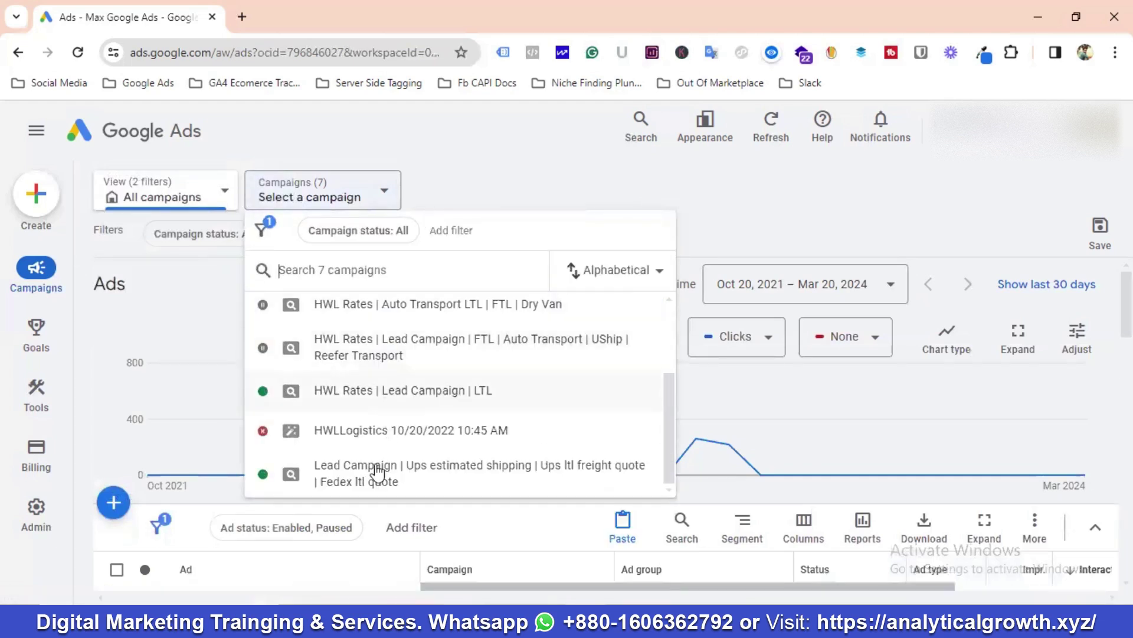
click(348, 477)
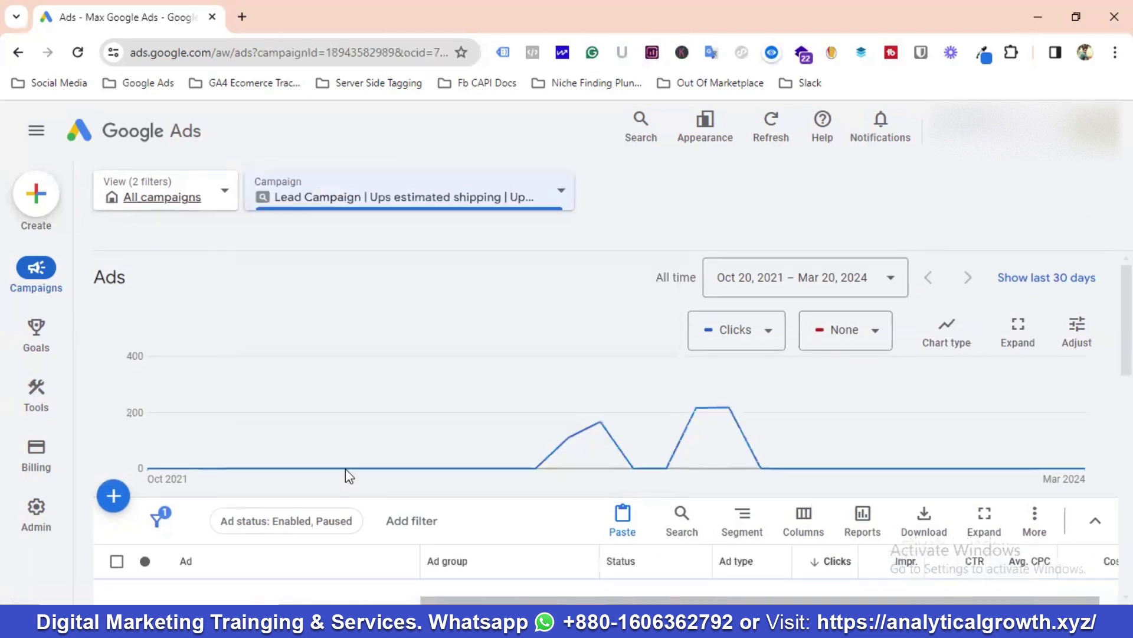
Review the campaign's ads and narrow the report to the UPS Estimated Shipping Broad ad group
scroll(383, 466, down, 4)
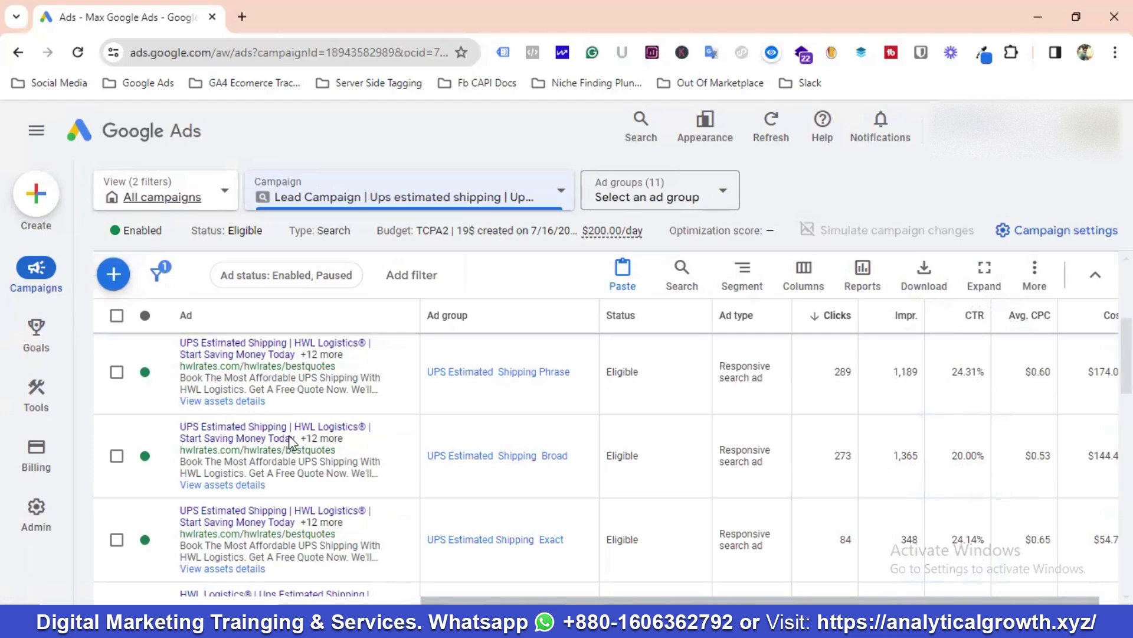
scroll(292, 436, up, 3)
scroll(301, 439, down, 1)
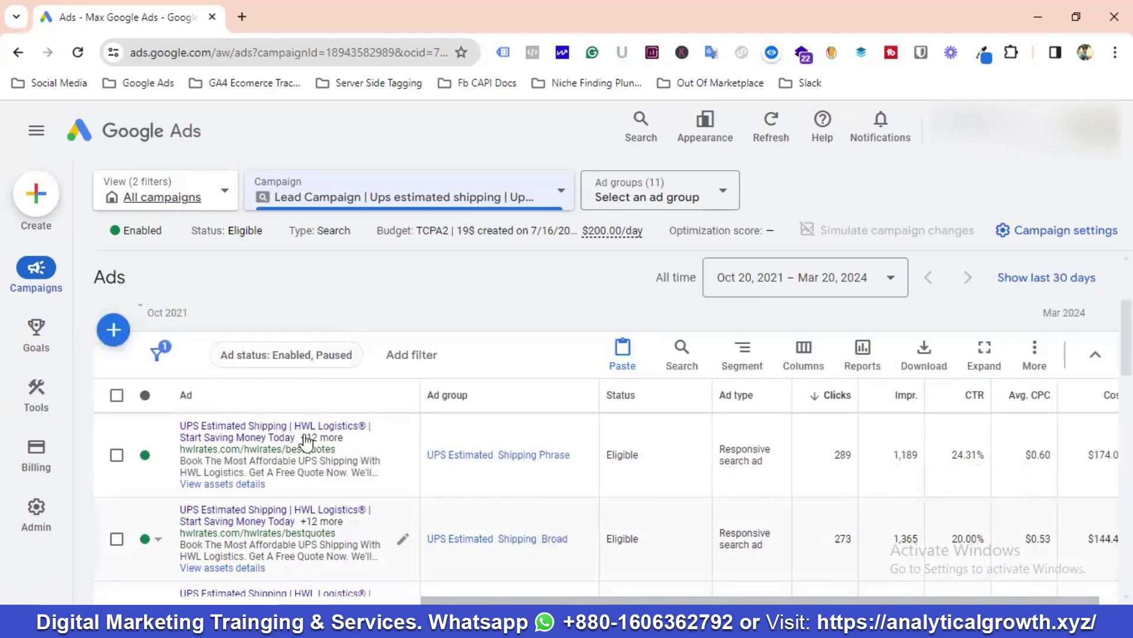
click(682, 204)
scroll(714, 393, down, 2)
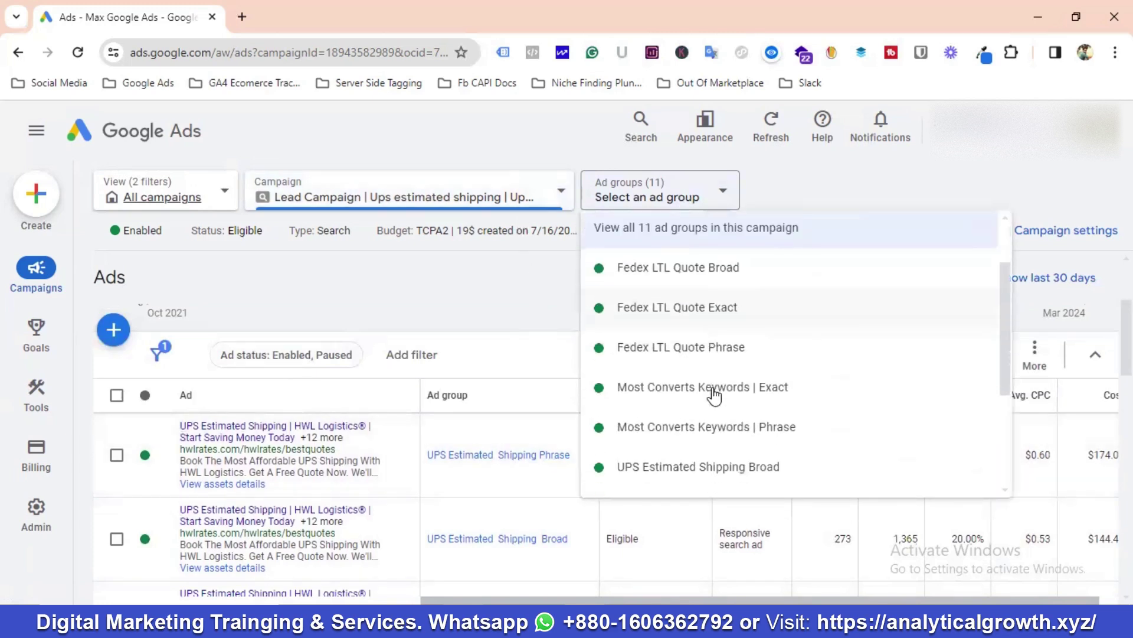
scroll(715, 395, down, 1)
click(747, 390)
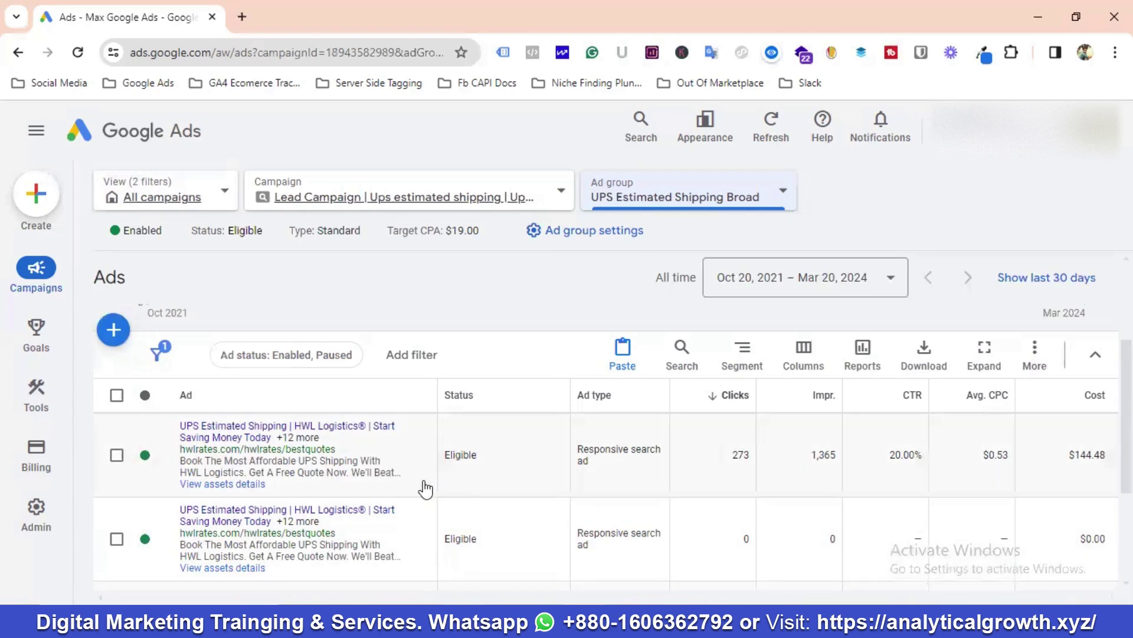
Open the ad group's most-clicked responsive search ad for editing and review its display path, ad strength and first headlines
click(418, 457)
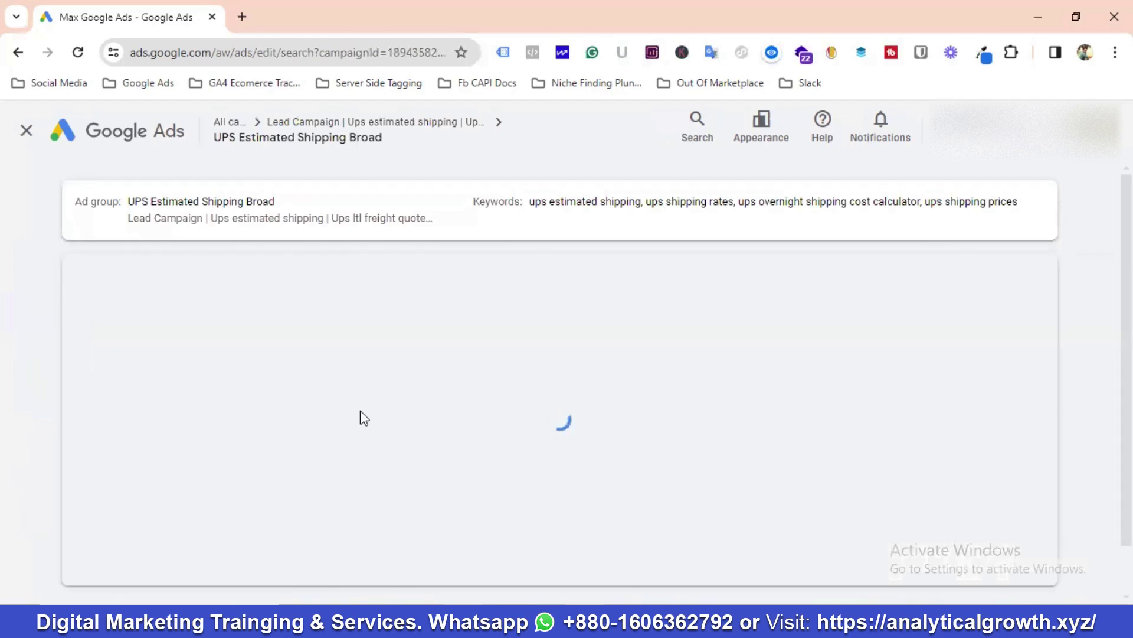
scroll(367, 425, down, 4)
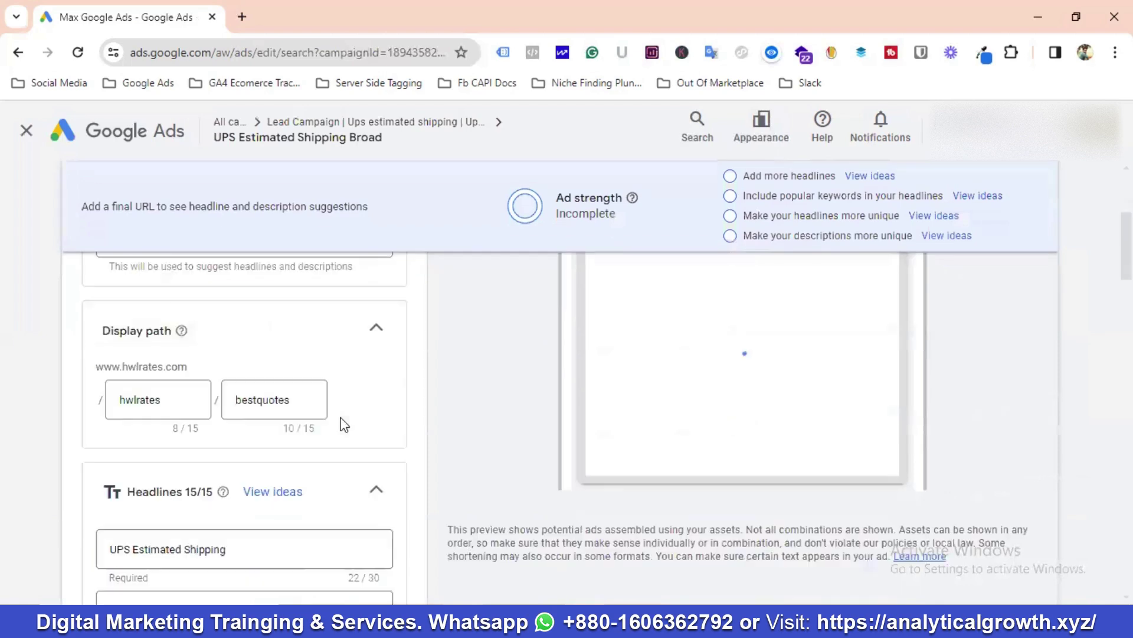
scroll(344, 427, down, 3)
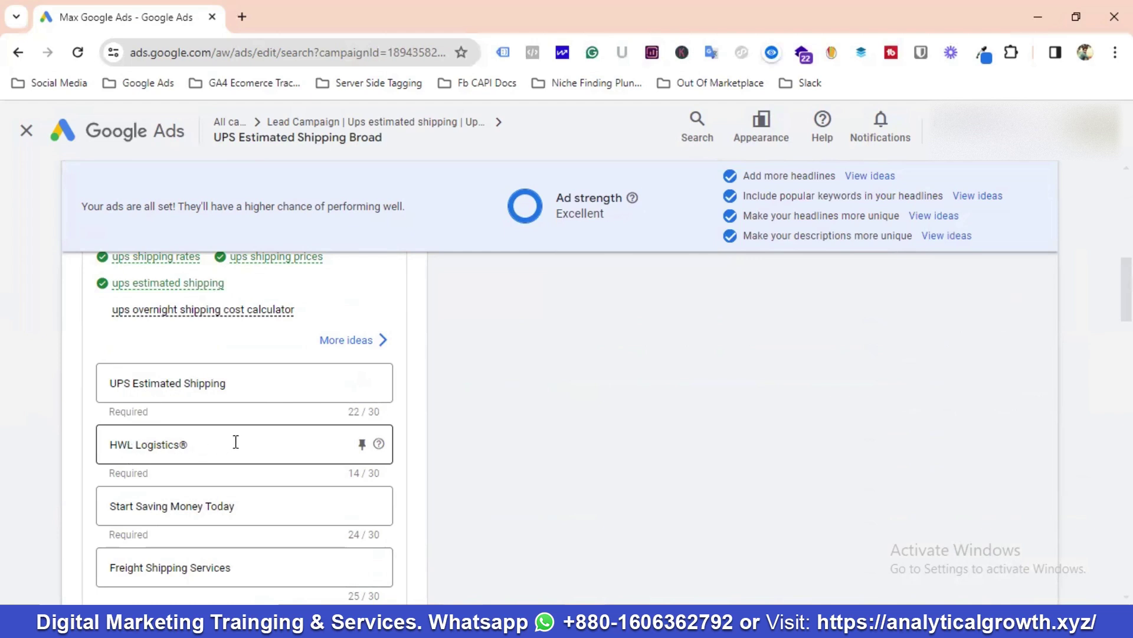
scroll(233, 440, down, 1)
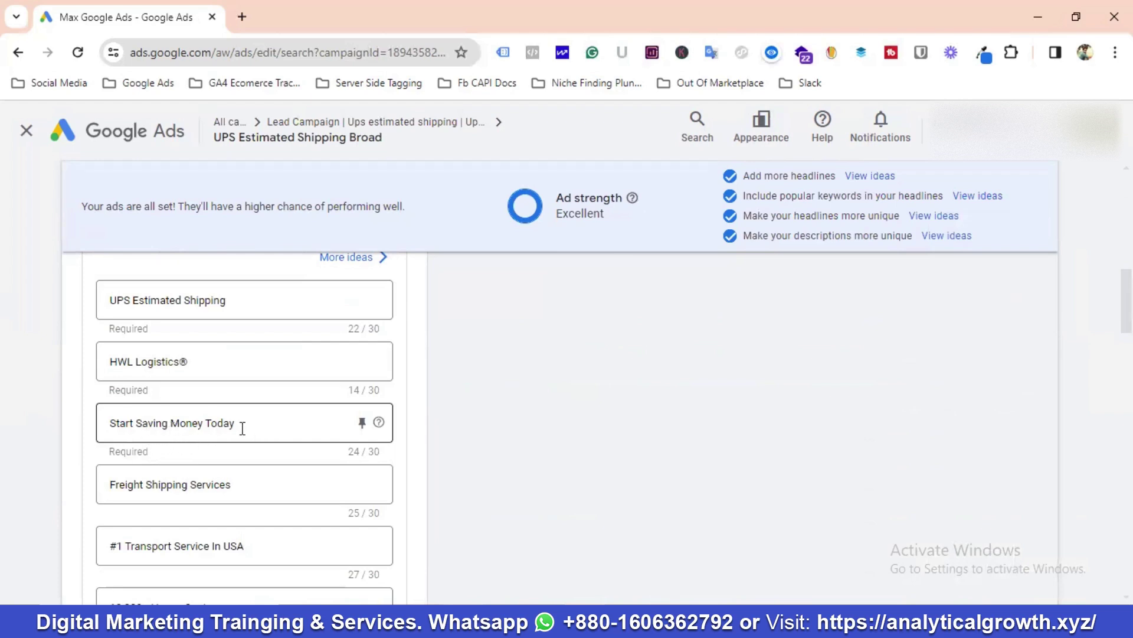
scroll(256, 450, down, 1)
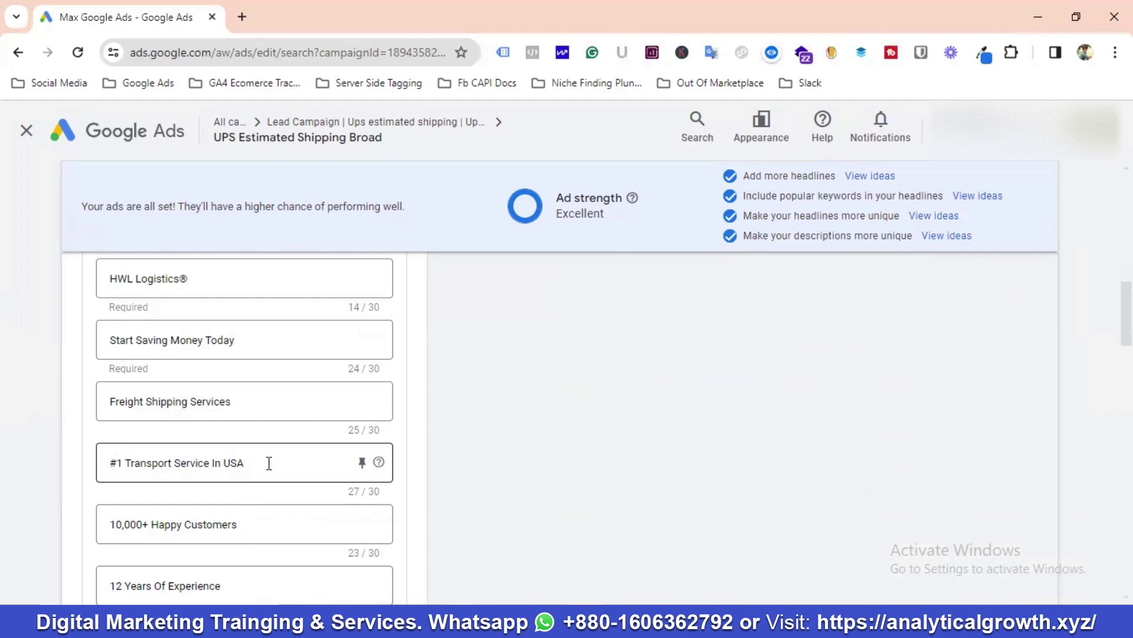
Examine the ad's headlines "#1 Transport Service In USA", "10,000+ Happy Customers" and "12 Years Of Experience"
triple_click(110, 465)
click(266, 459)
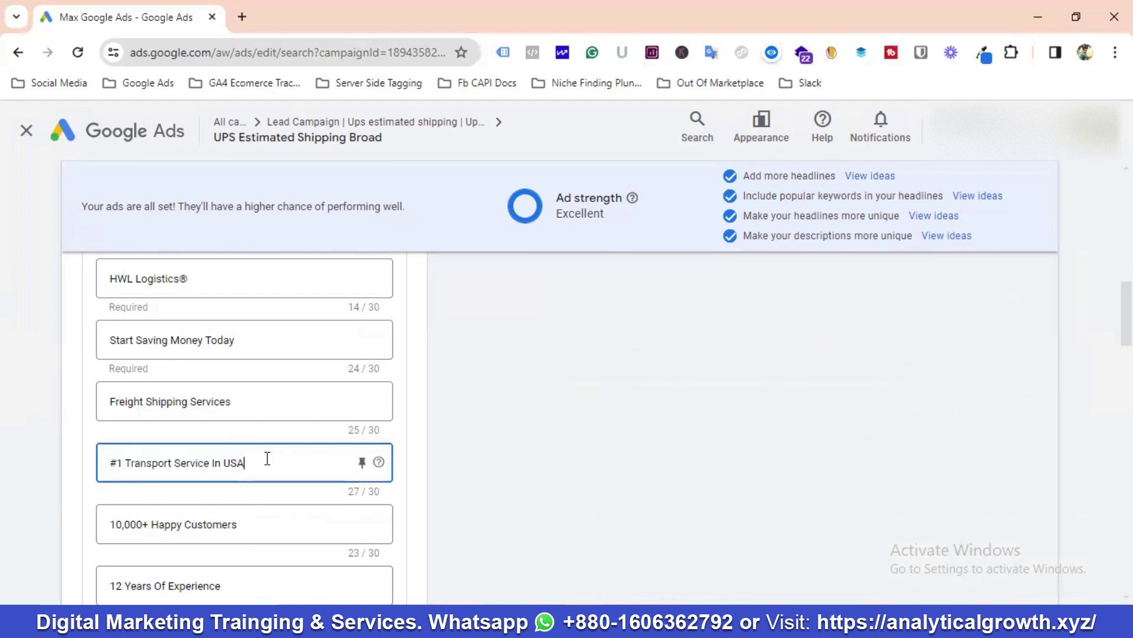
scroll(271, 455, down, 2)
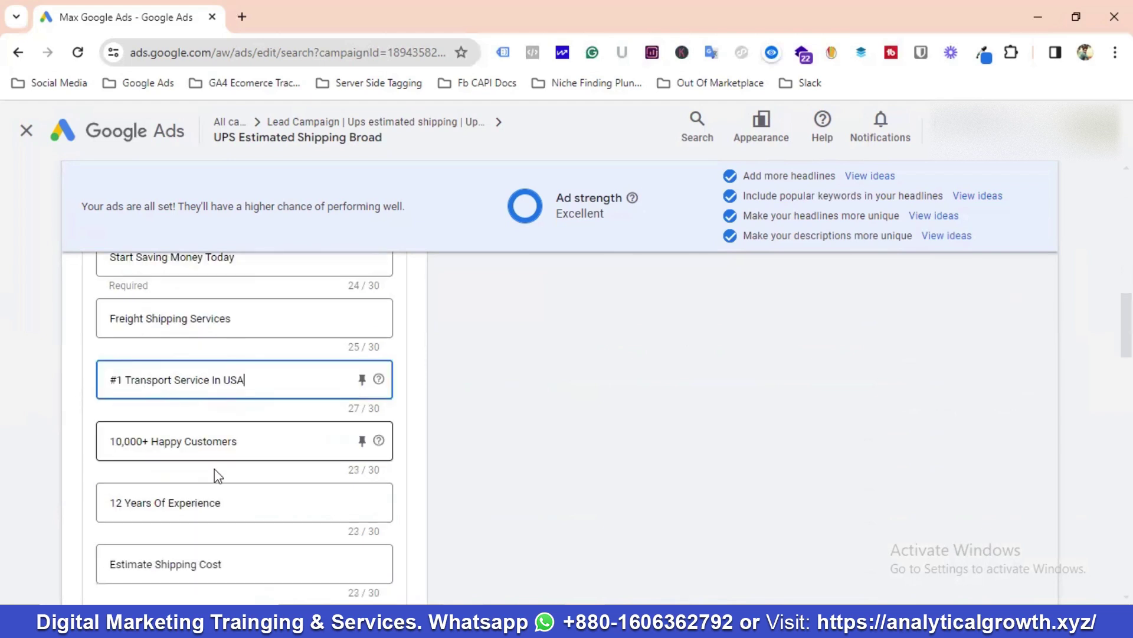
drag(250, 442, 100, 443)
click(257, 442)
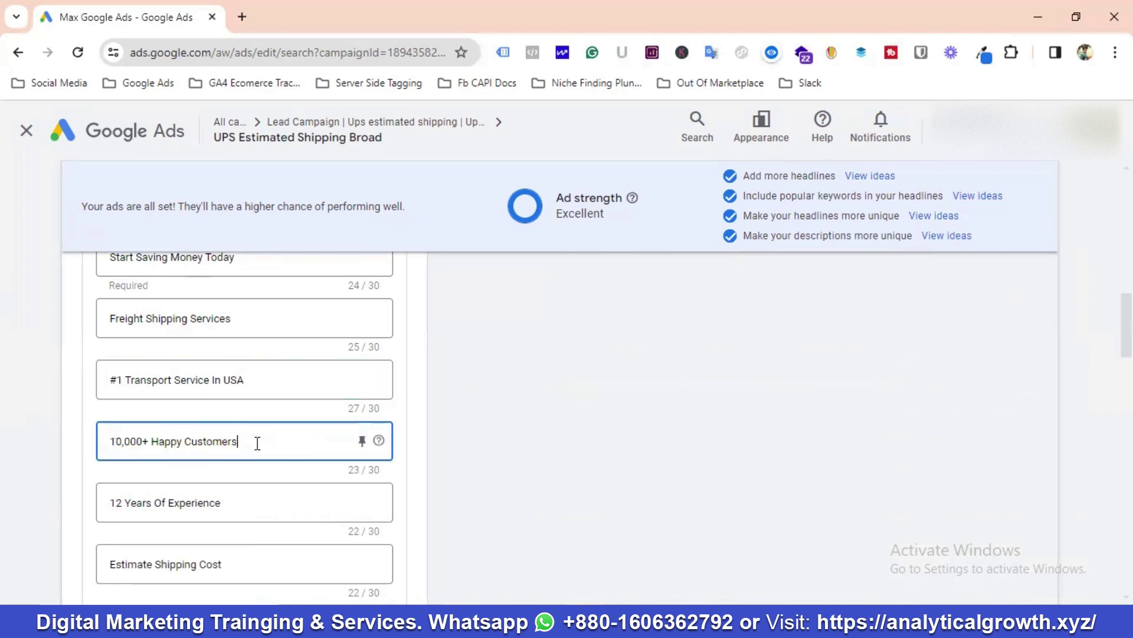
drag(252, 445, 103, 444)
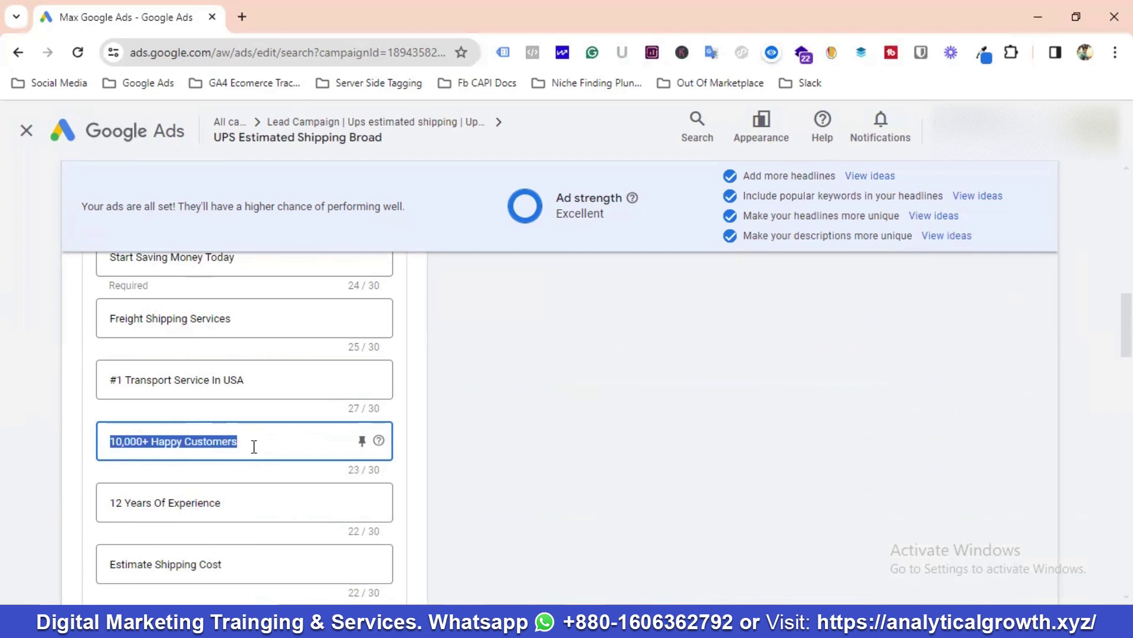
click(253, 442)
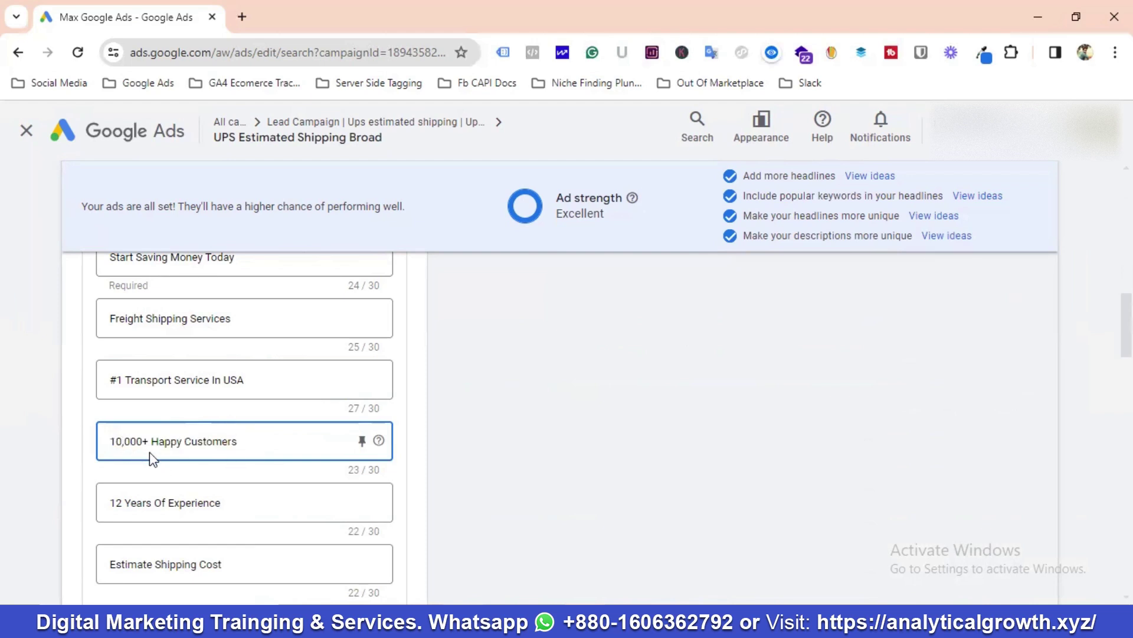
scroll(266, 434, down, 1)
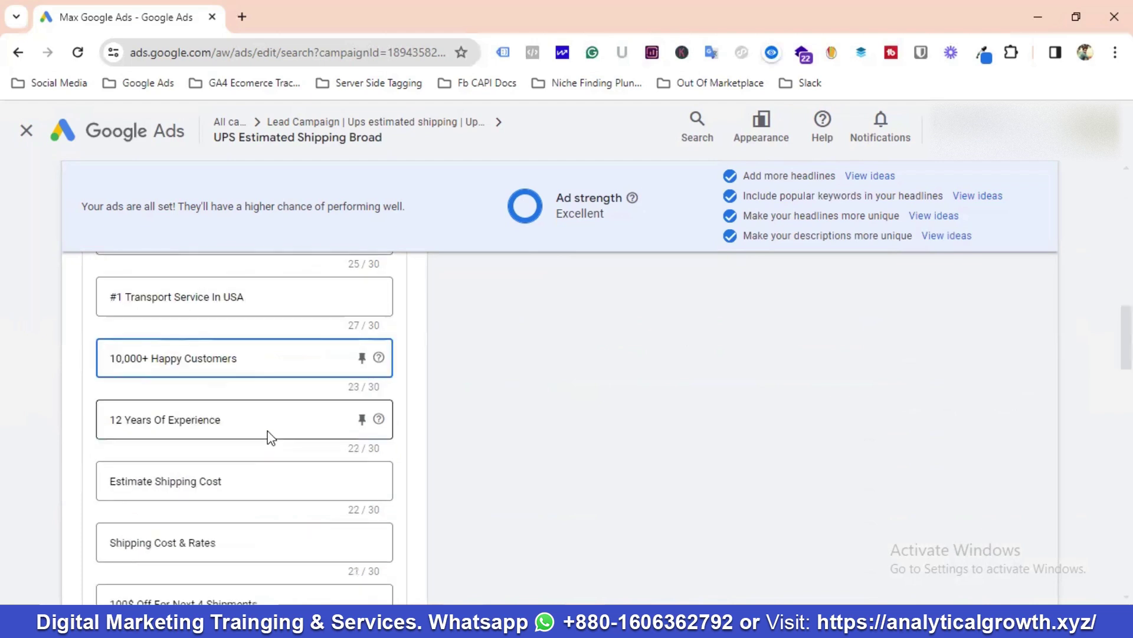
Examine the ad's headlines "12 Years Of Experience", "Estimate Shipping Cost" and "100$ Off For Next 4 Shipments"
triple_click(233, 420)
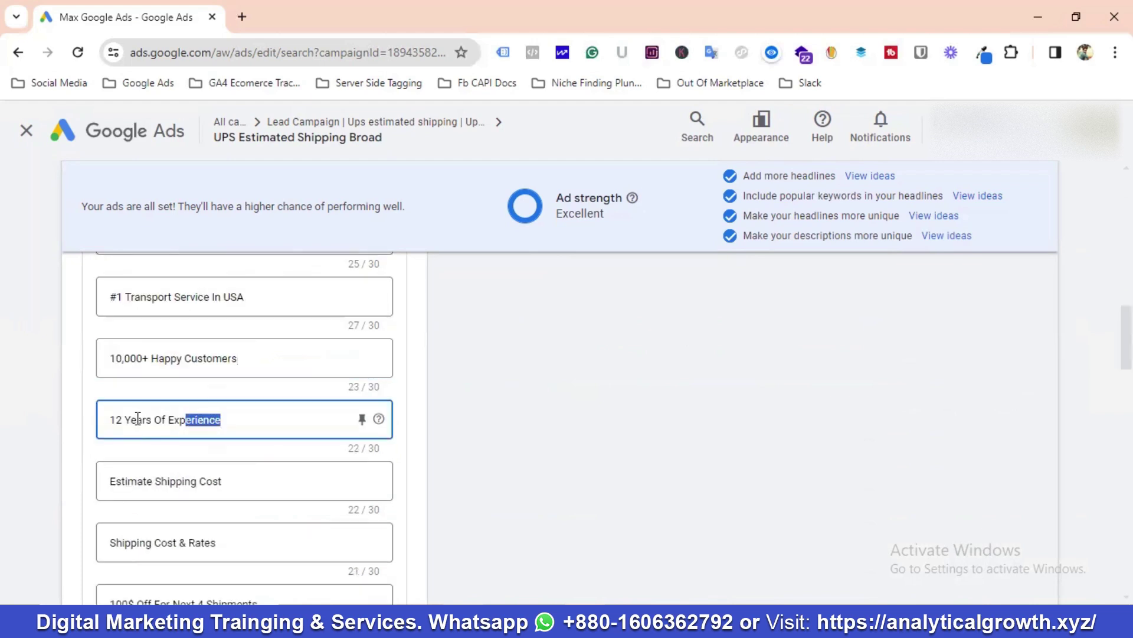
click(239, 484)
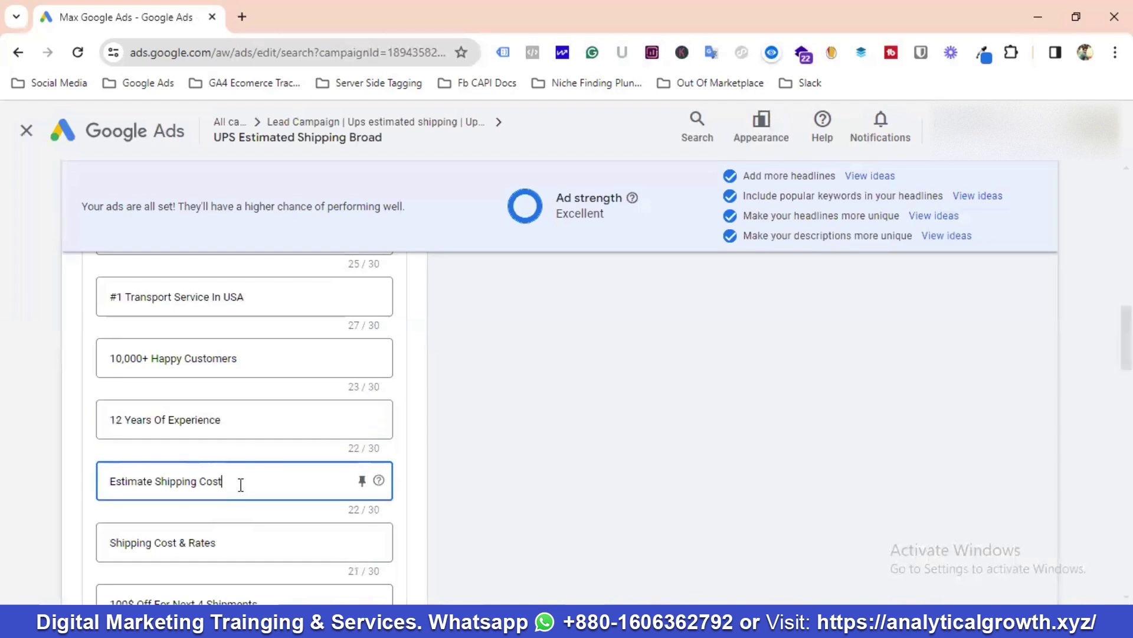
triple_click(164, 481)
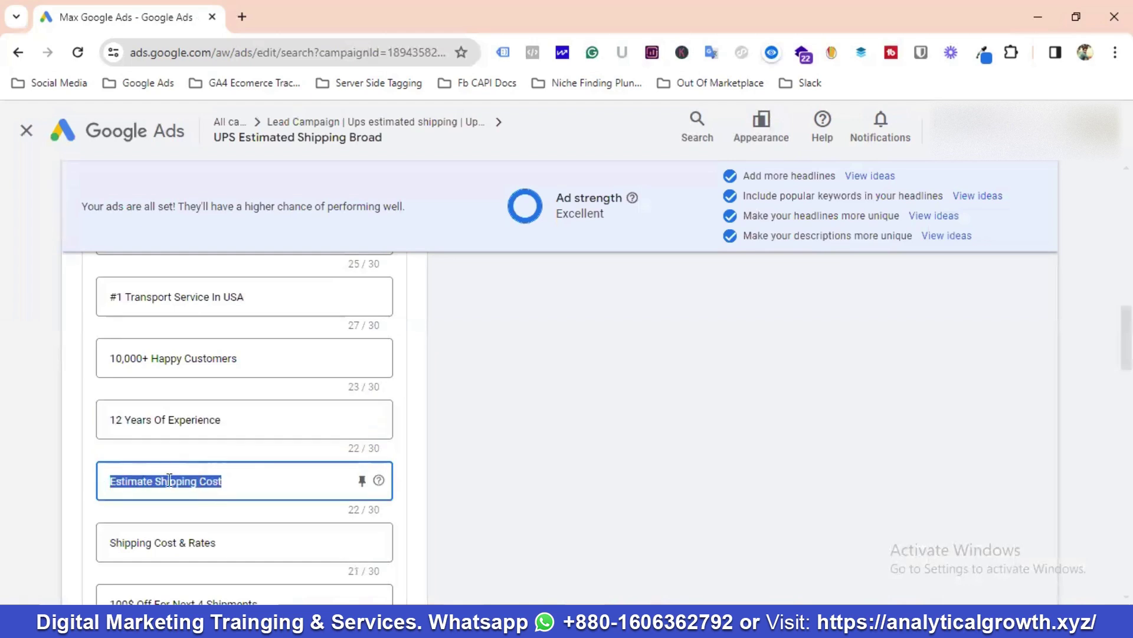
click(264, 477)
scroll(266, 464, down, 1)
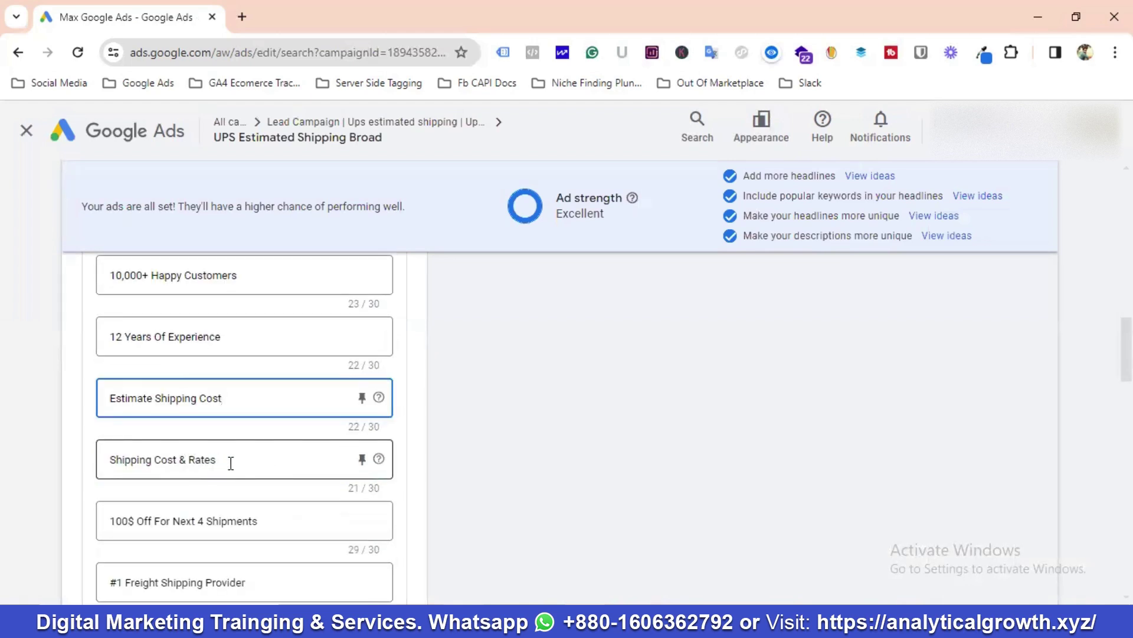
scroll(251, 463, down, 1)
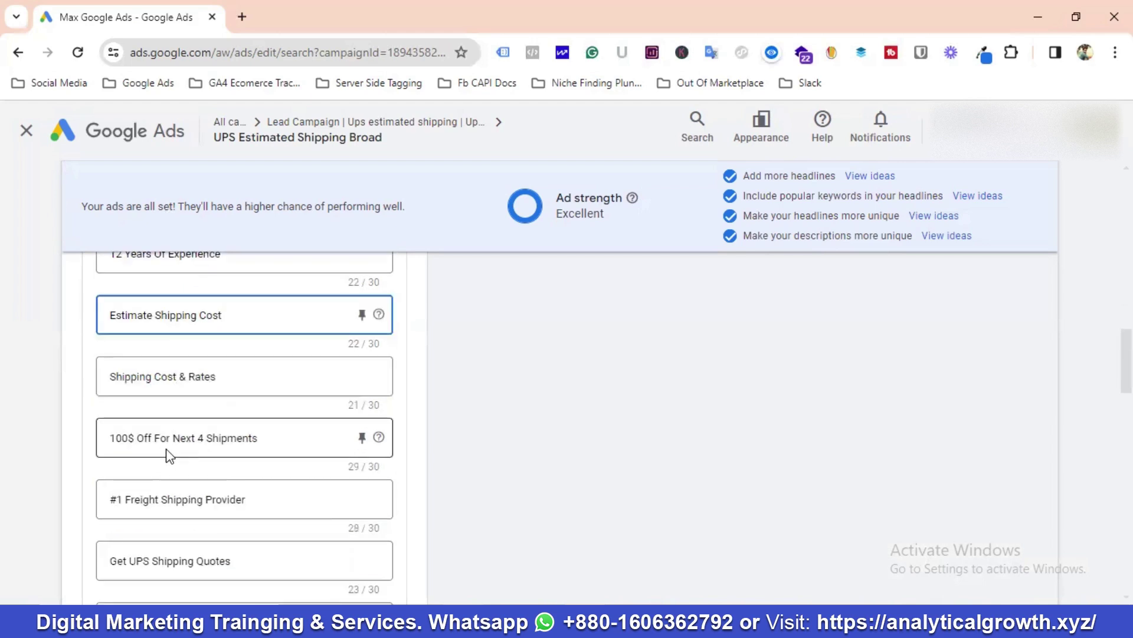
drag(272, 441, 106, 438)
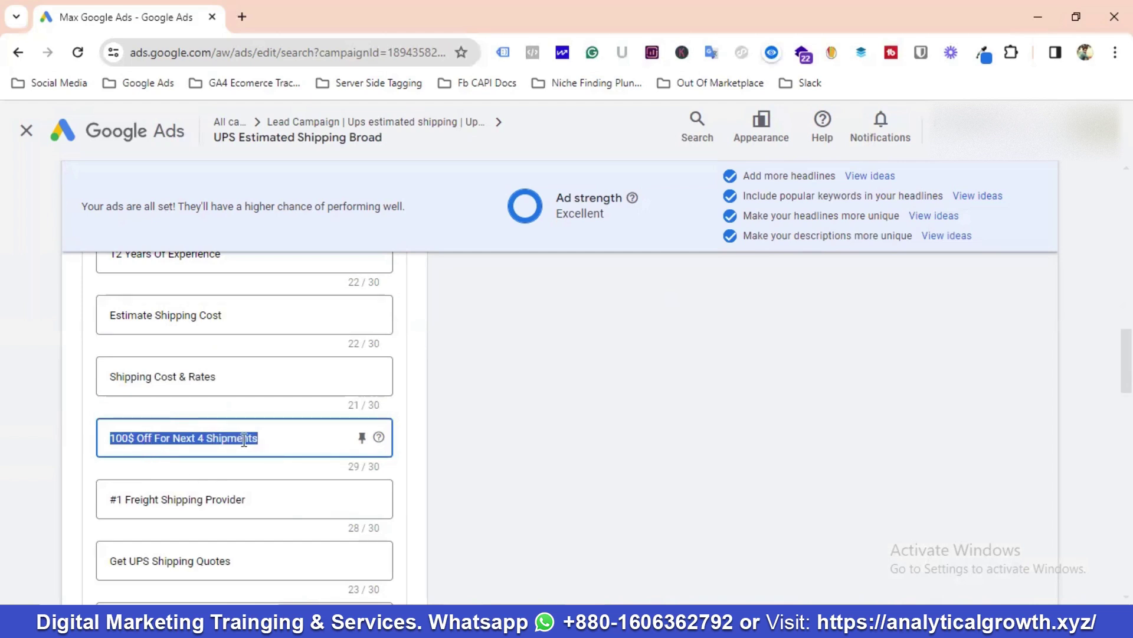
Examine the remaining headlines "Get UPS Shipping Quotes", "Get Instant Quote" and "98% Clients Satisfaction"
scroll(243, 440, down, 1)
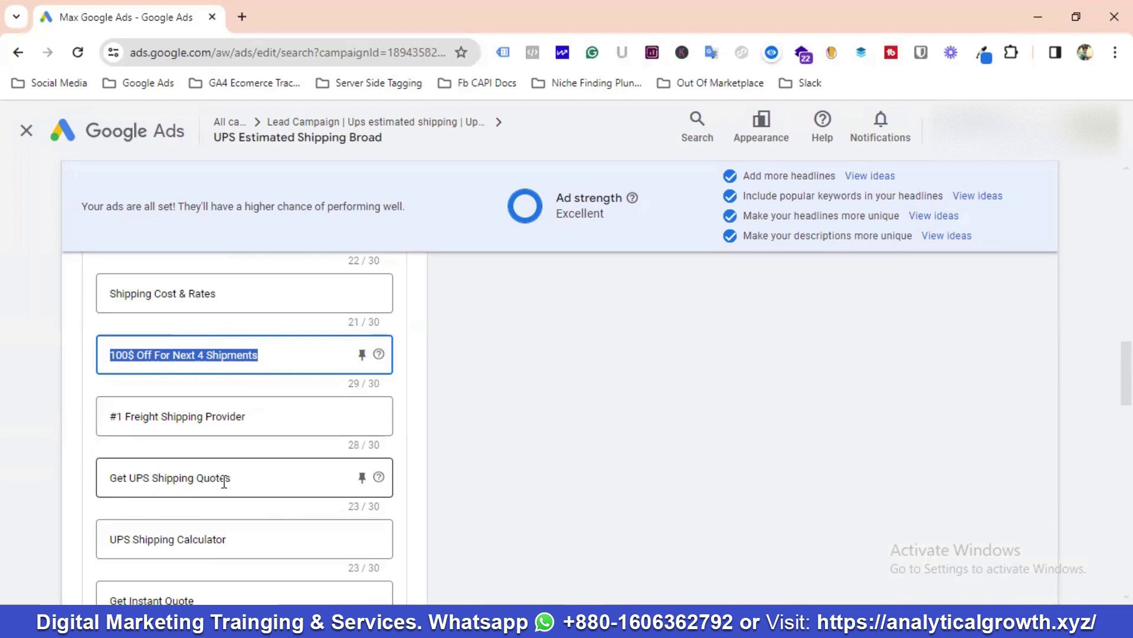
drag(249, 478, 104, 482)
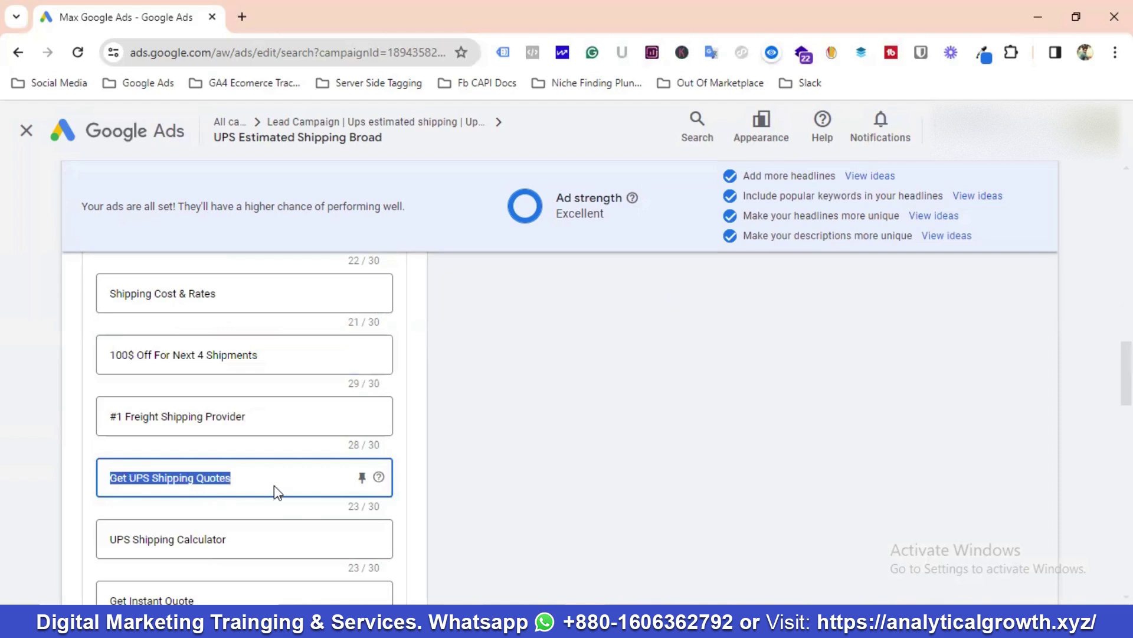
scroll(274, 485, down, 1)
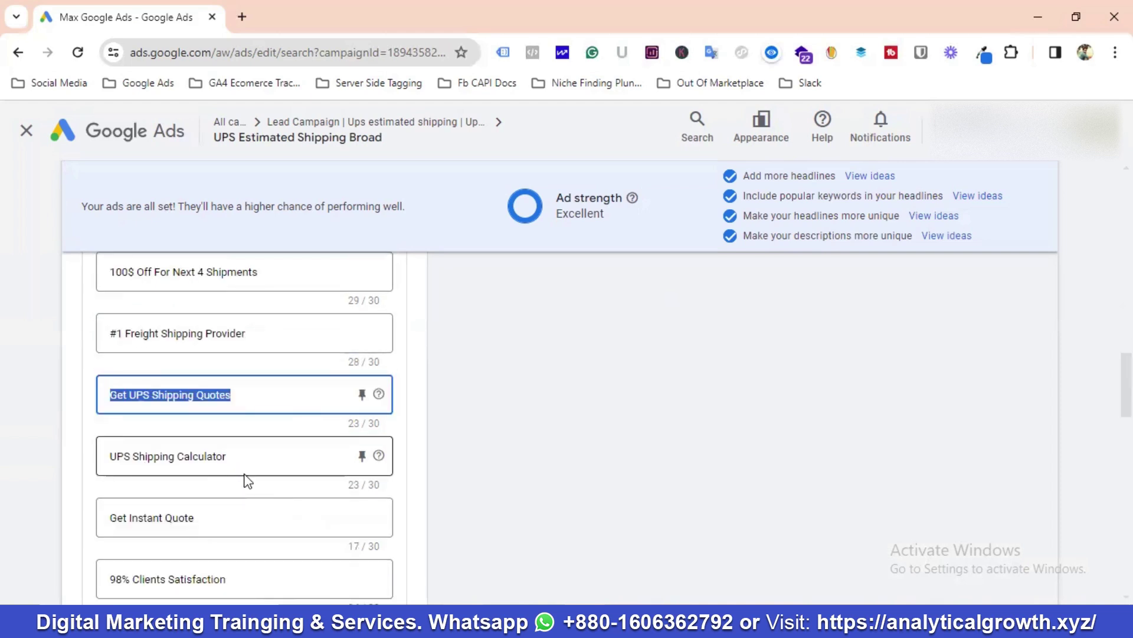
drag(202, 518, 103, 518)
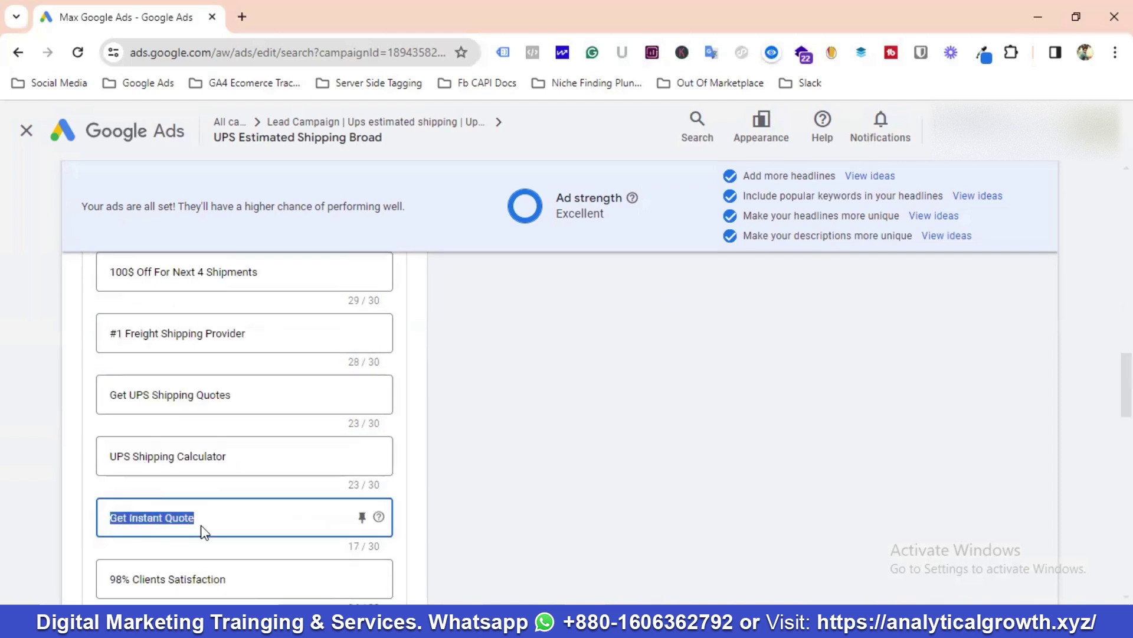
click(220, 518)
scroll(220, 518, down, 1)
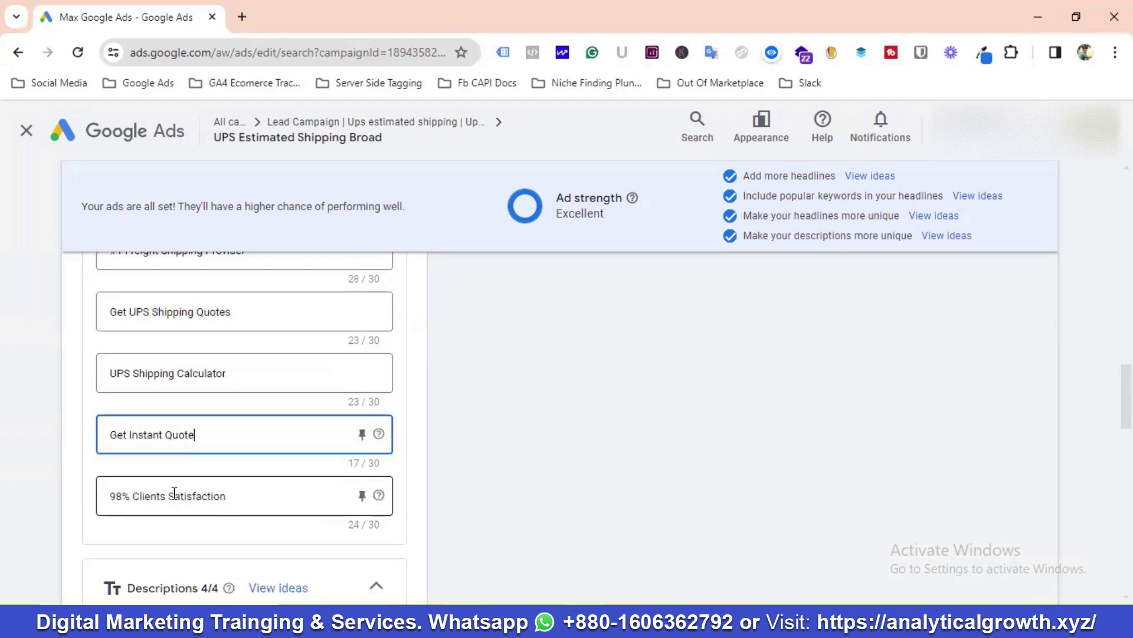
click(224, 495)
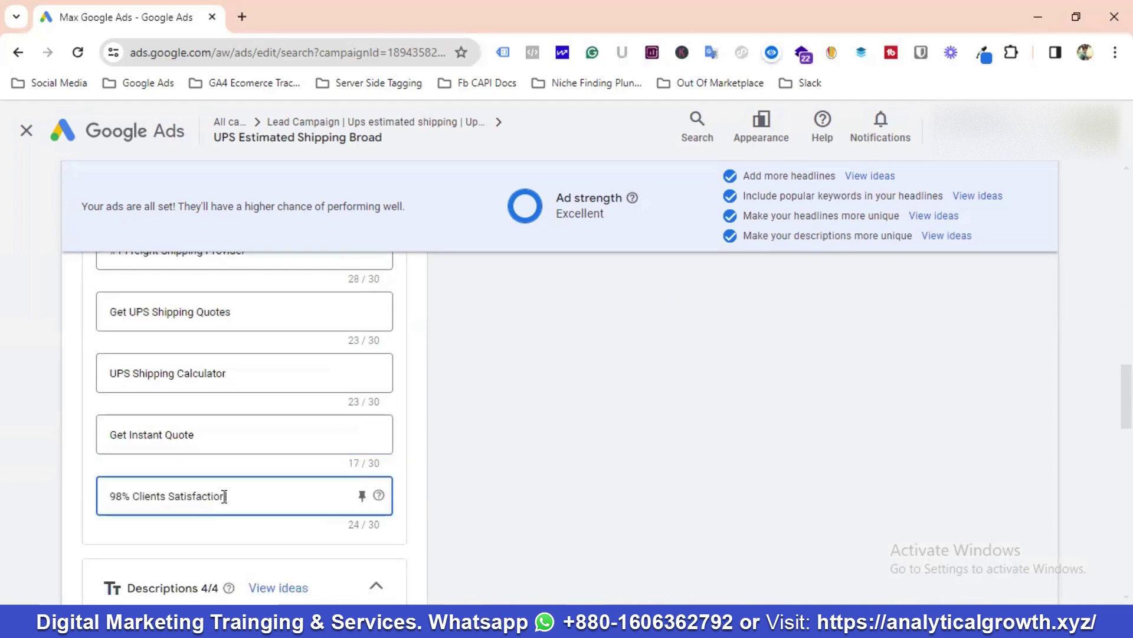
drag(224, 496, 101, 496)
click(246, 498)
Review the ad's four descriptions along with its images, business name and logos, and sitelinks
scroll(246, 497, down, 3)
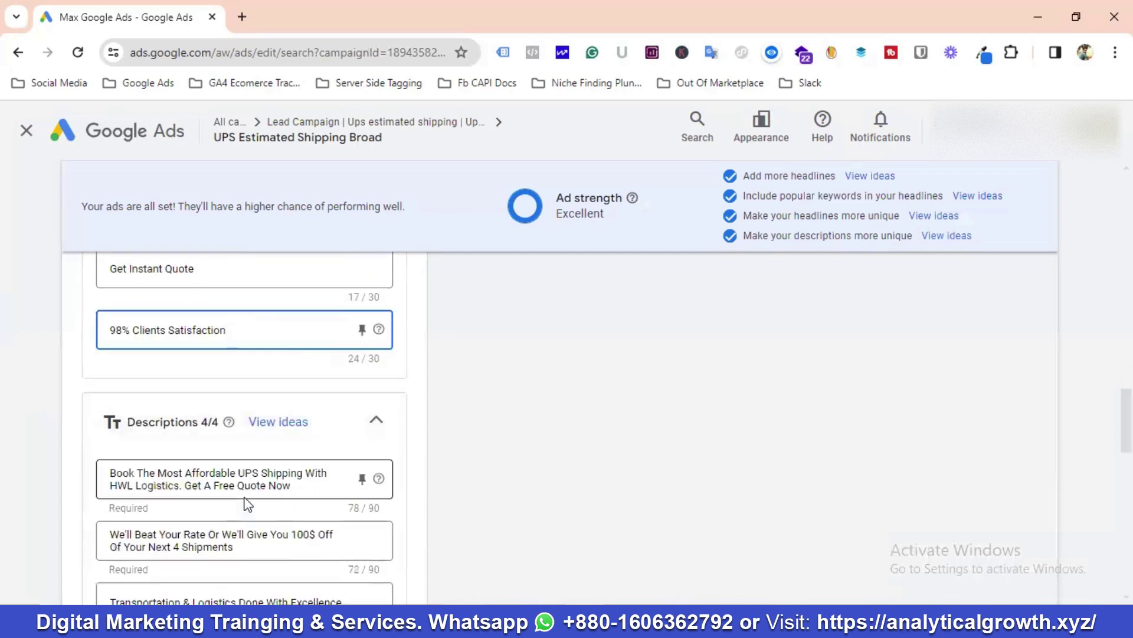
scroll(248, 504, down, 1)
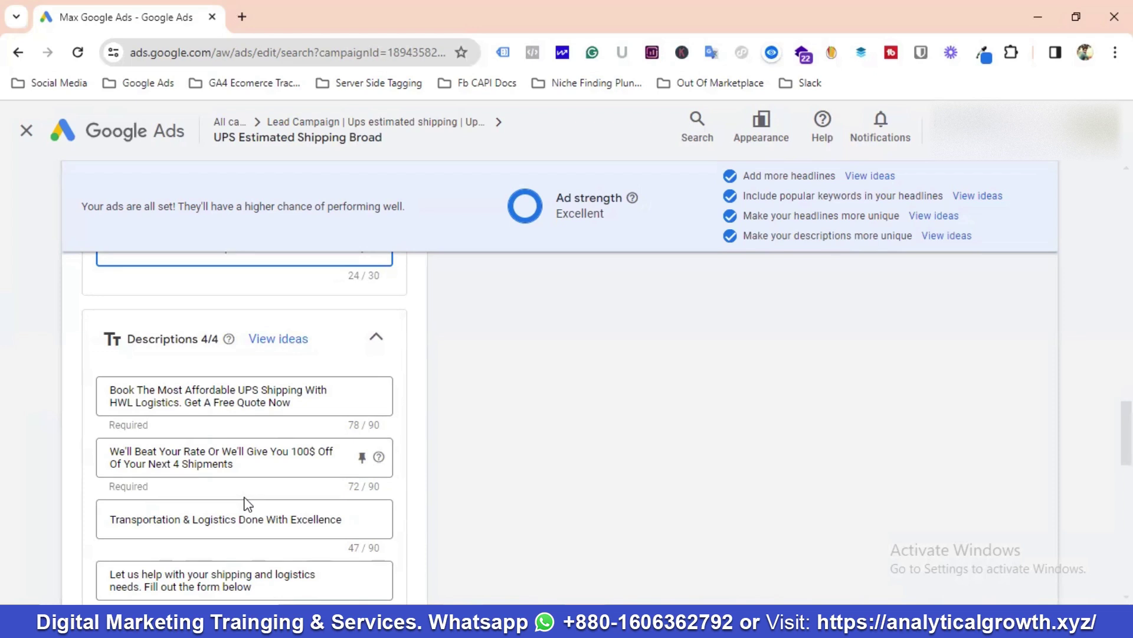
scroll(251, 499, down, 1)
scroll(180, 422, up, 1)
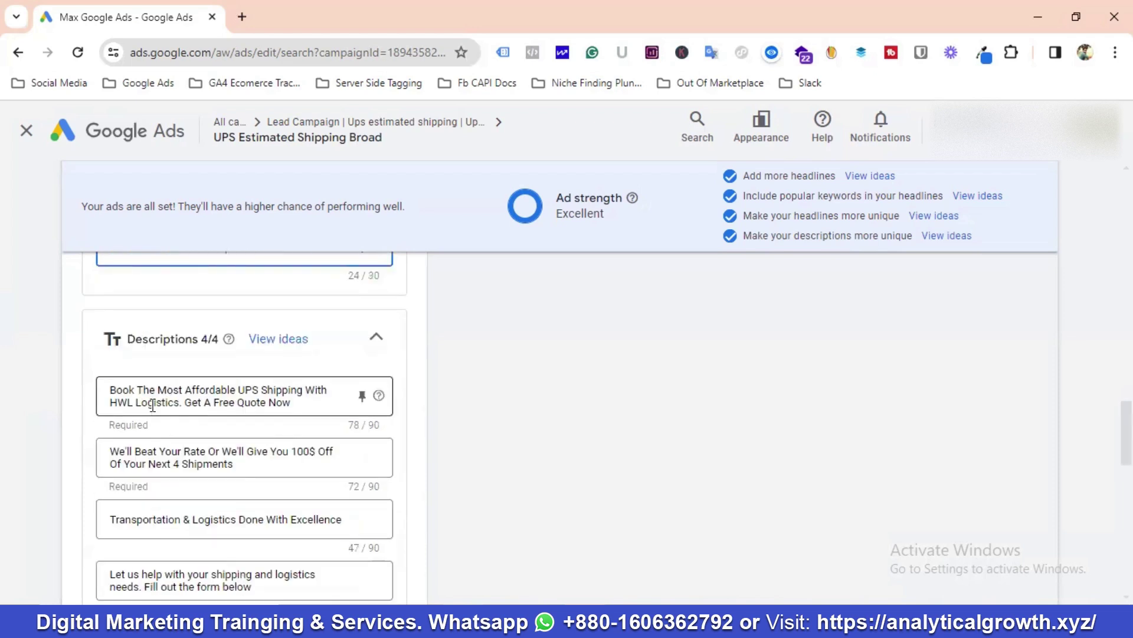
scroll(236, 427, down, 5)
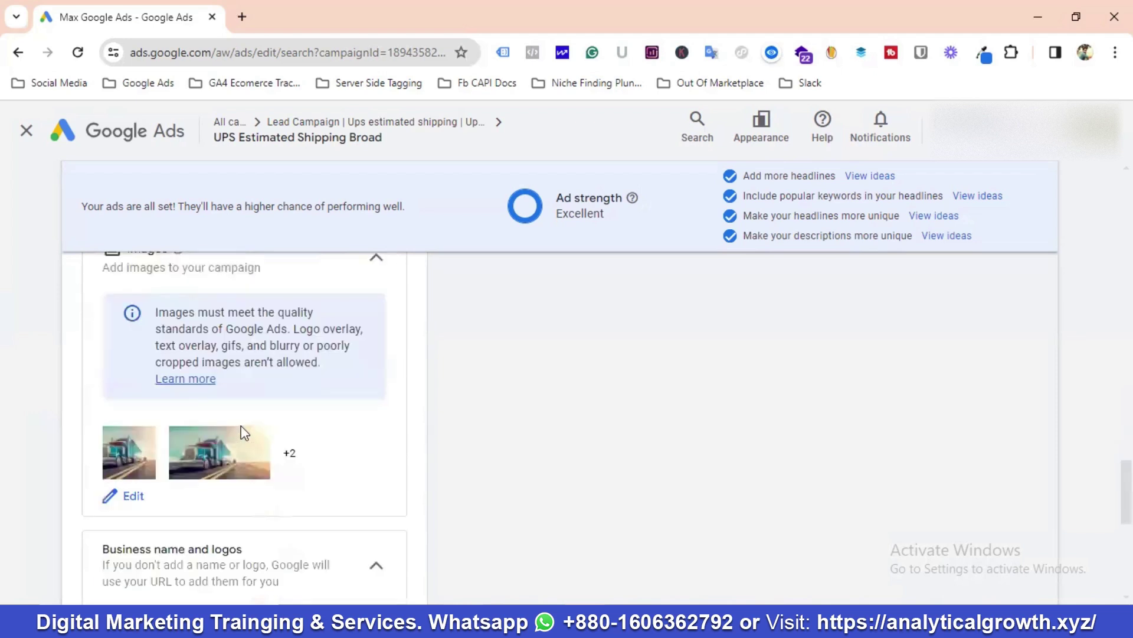
scroll(218, 425, down, 3)
scroll(256, 430, down, 2)
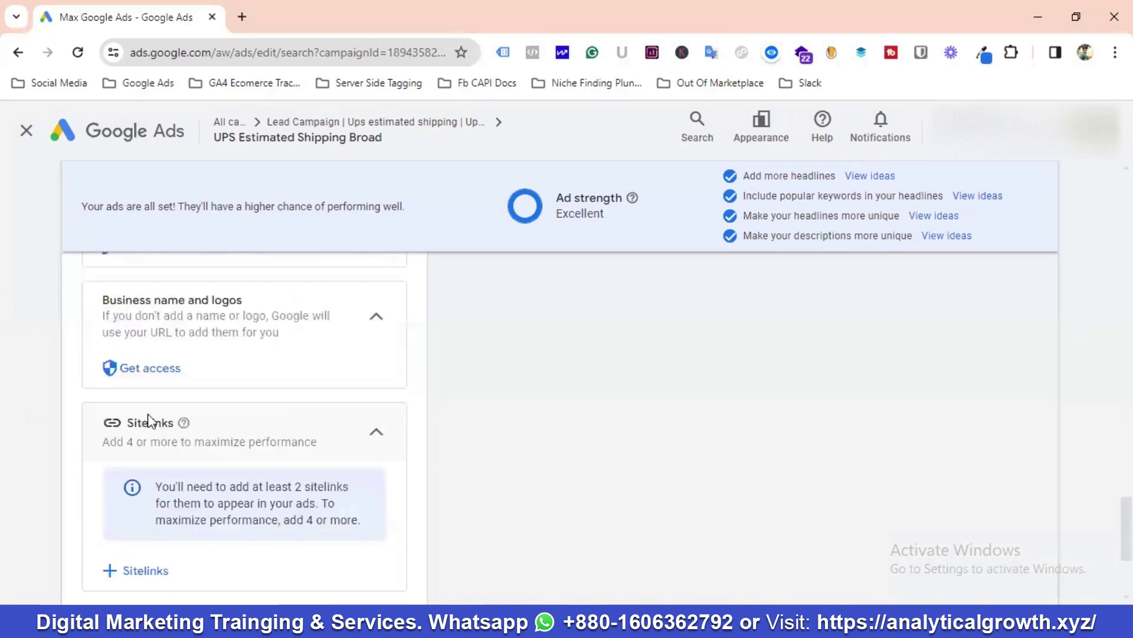
scroll(149, 422, down, 3)
scroll(122, 405, down, 1)
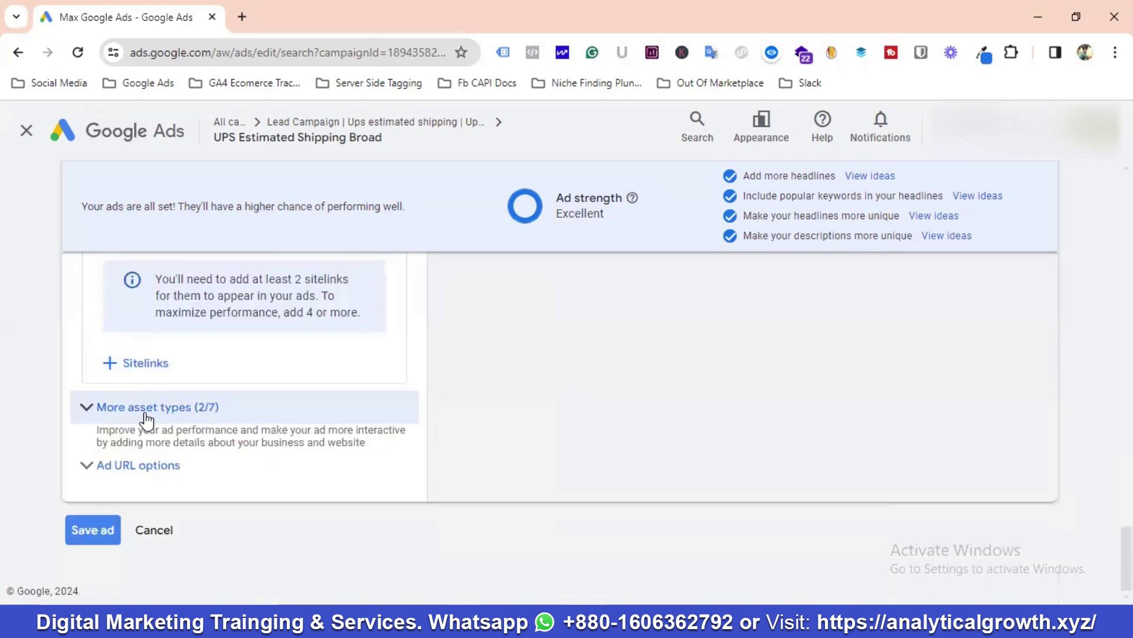
Expand the additional asset types, review calls, callouts, structured snippets, lead forms, locations and apps, and leave the ad without saving
click(145, 413)
scroll(212, 433, down, 4)
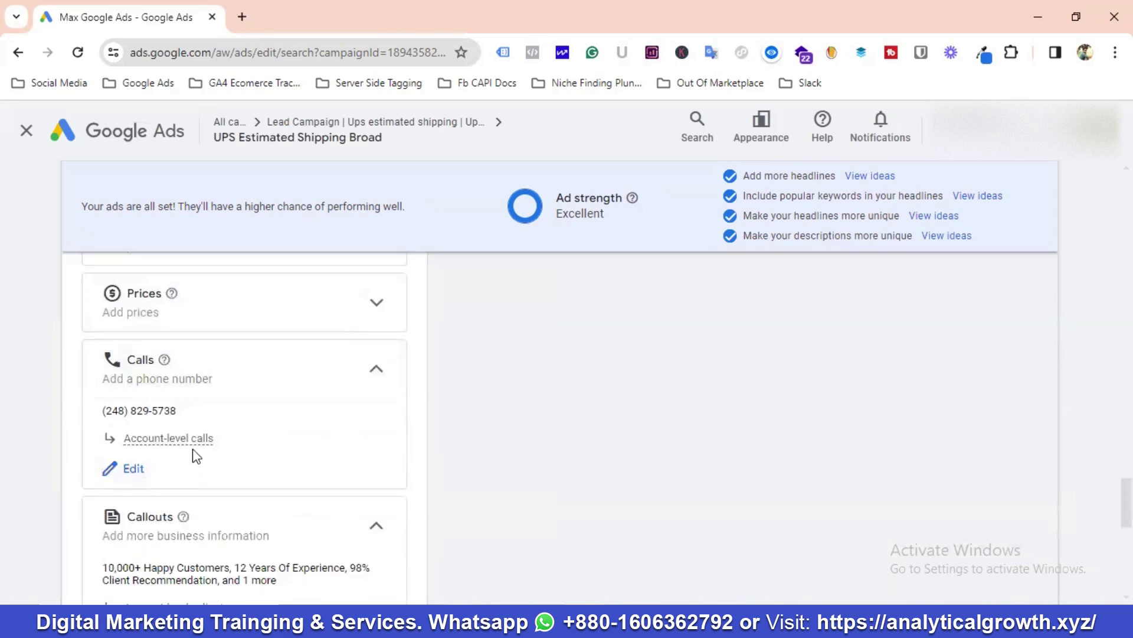
scroll(204, 457, down, 4)
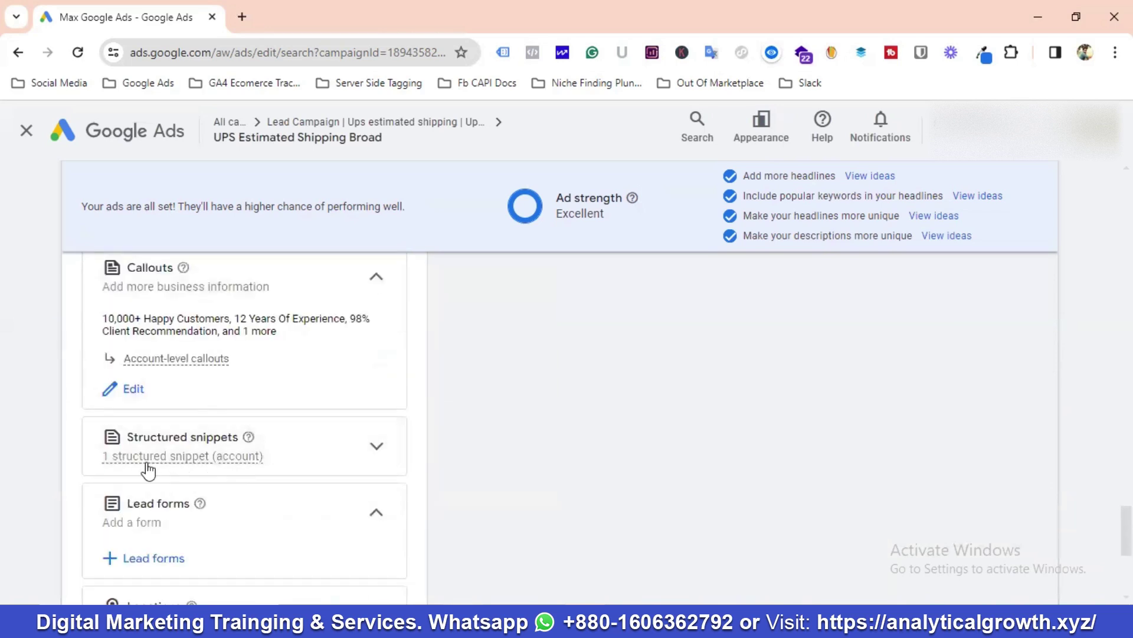
scroll(235, 465, down, 5)
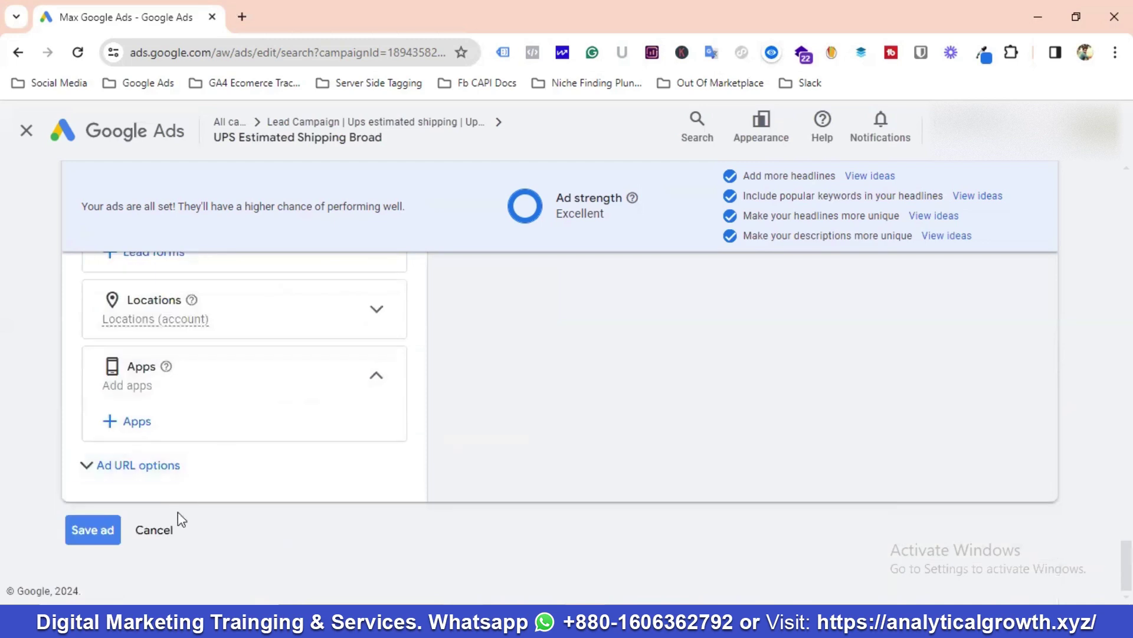
scroll(260, 444, up, 10)
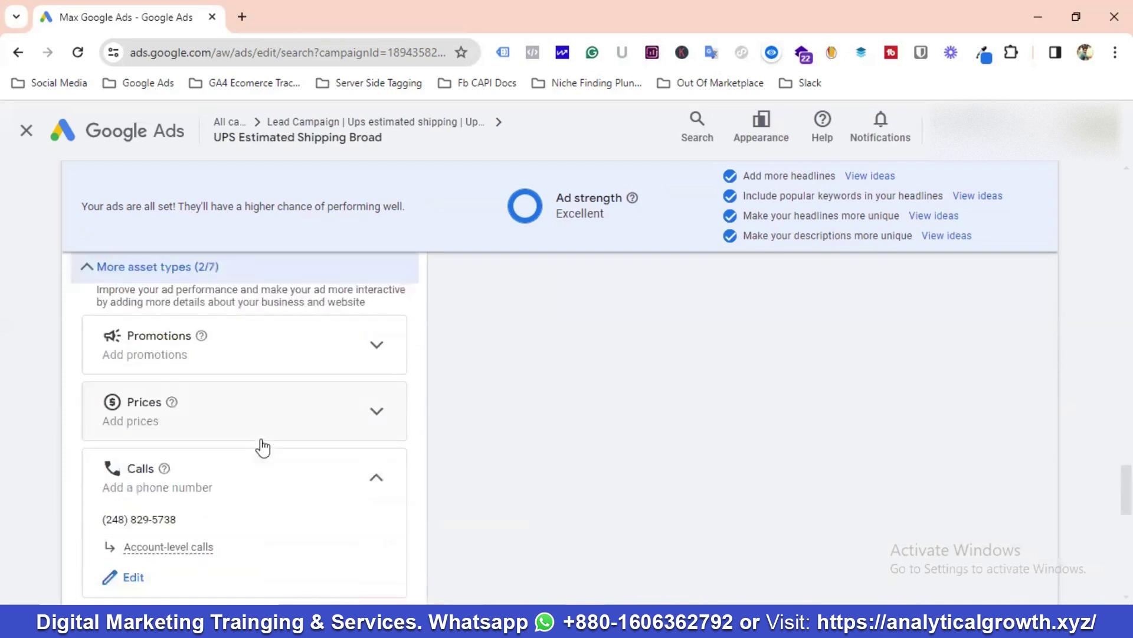
scroll(263, 448, up, 8)
scroll(265, 496, down, 9)
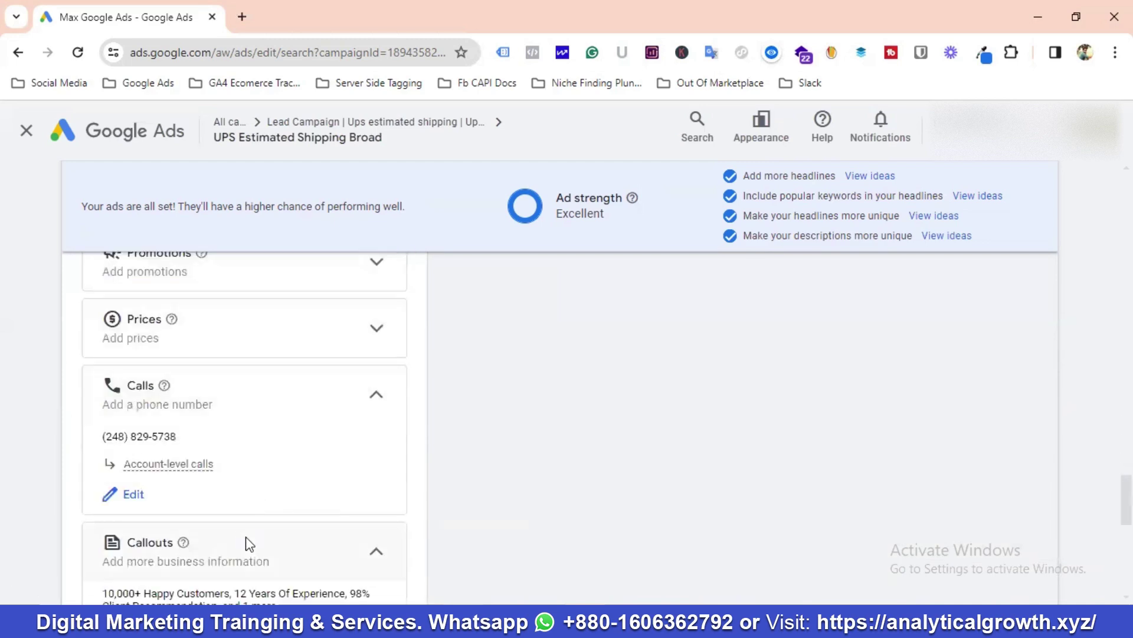
scroll(242, 529, down, 6)
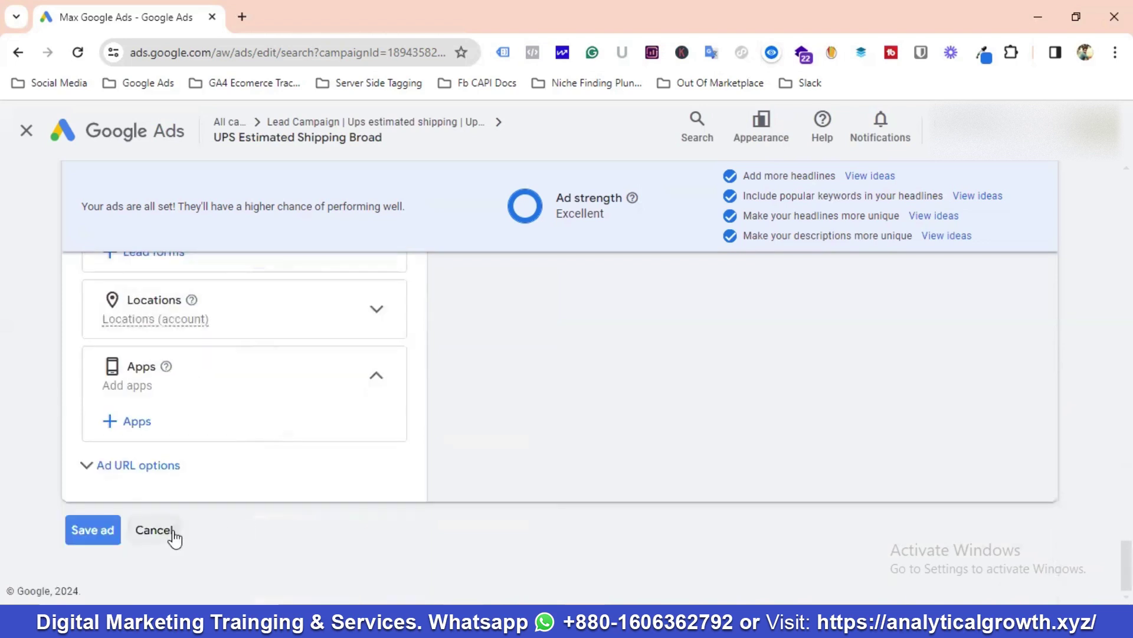
click(173, 532)
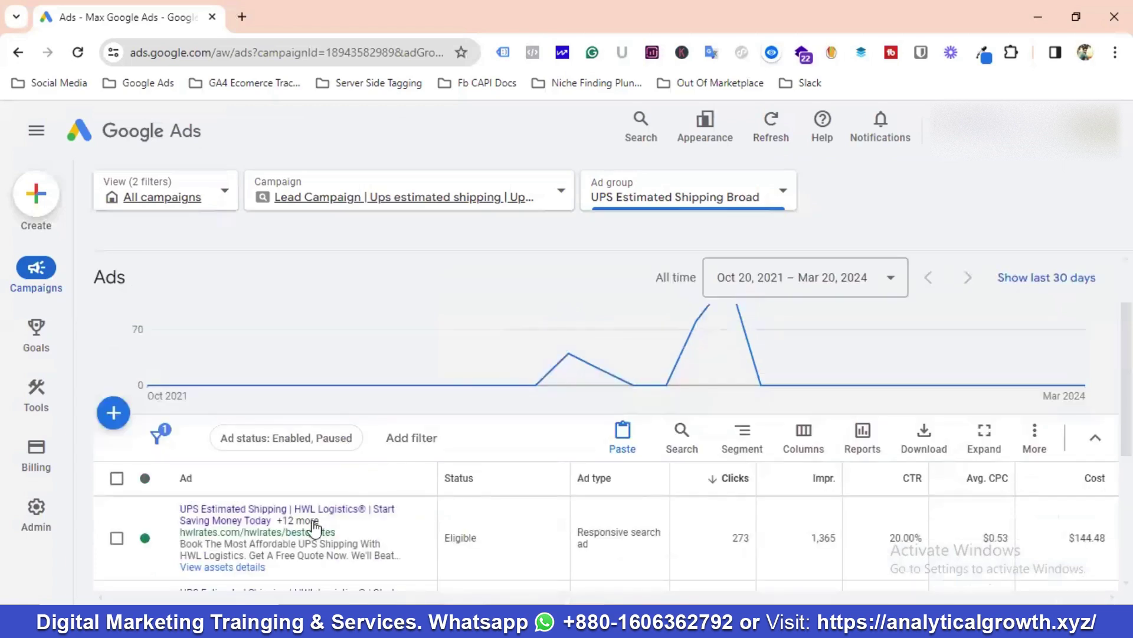
Open the ad group's second responsive search ad for editing and review its display path, ad strength and suggested headline keywords
scroll(313, 520, down, 3)
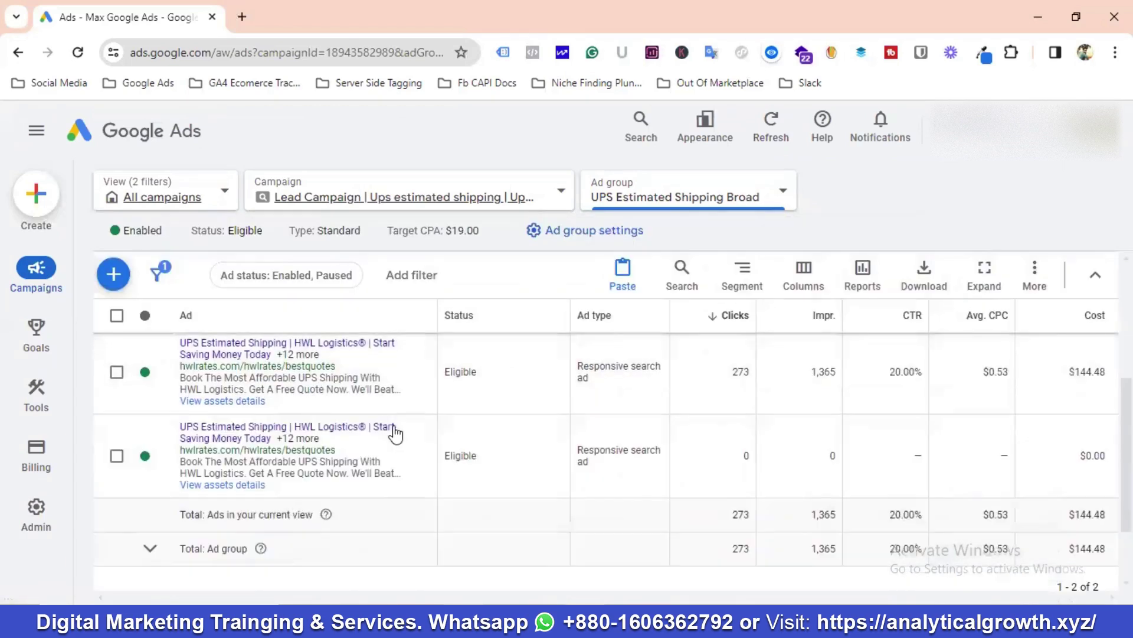
click(416, 459)
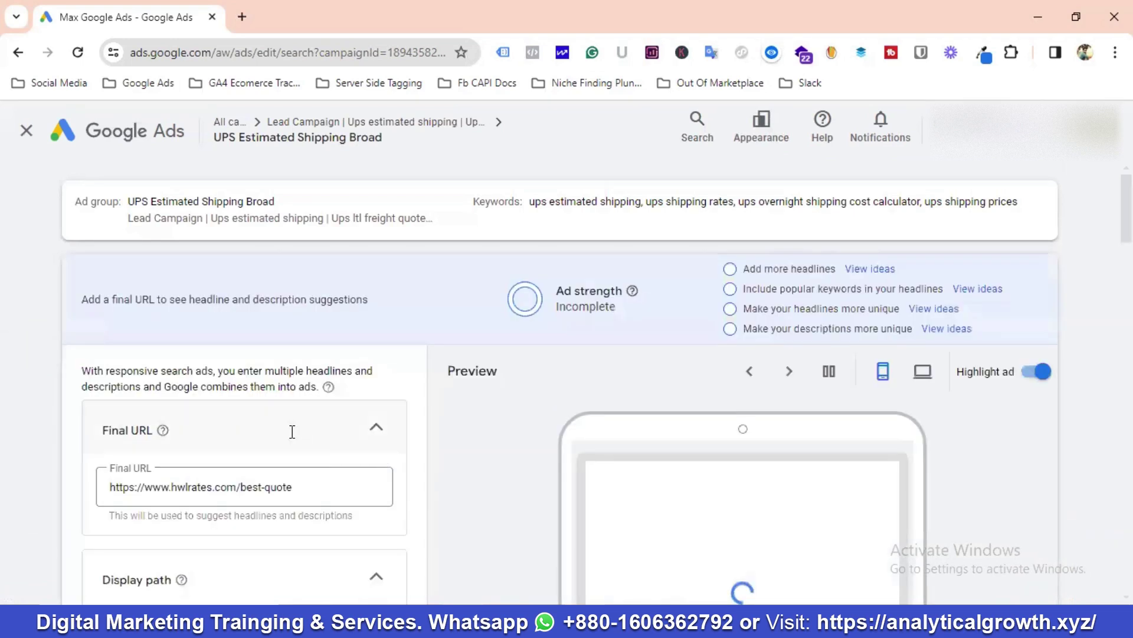
scroll(292, 432, down, 6)
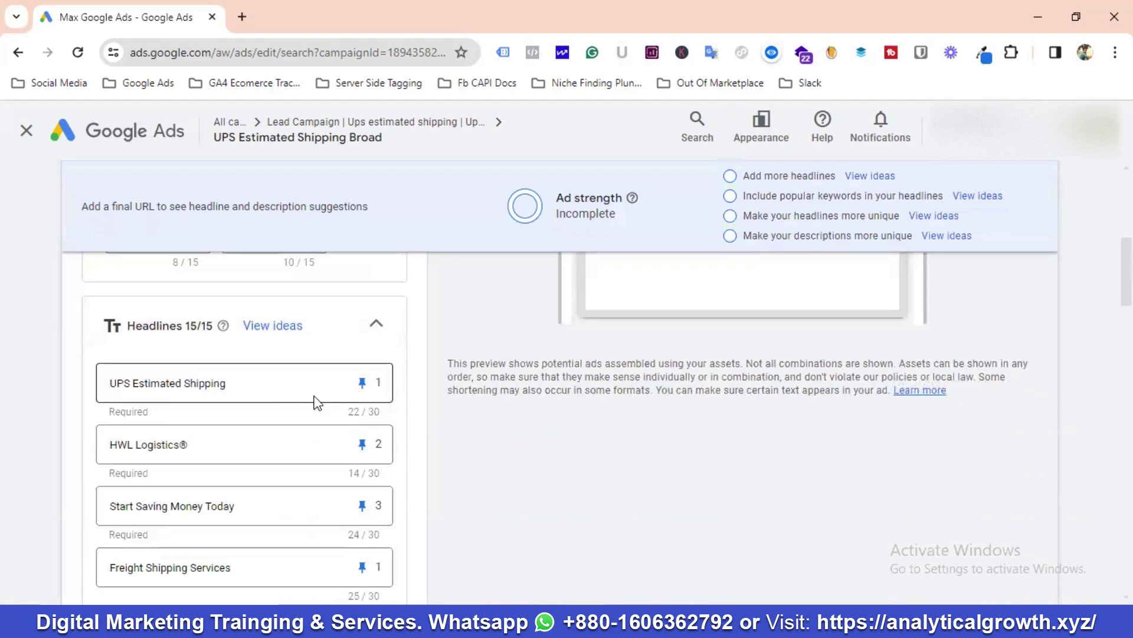
scroll(408, 430, up, 2)
scroll(768, 437, up, 2)
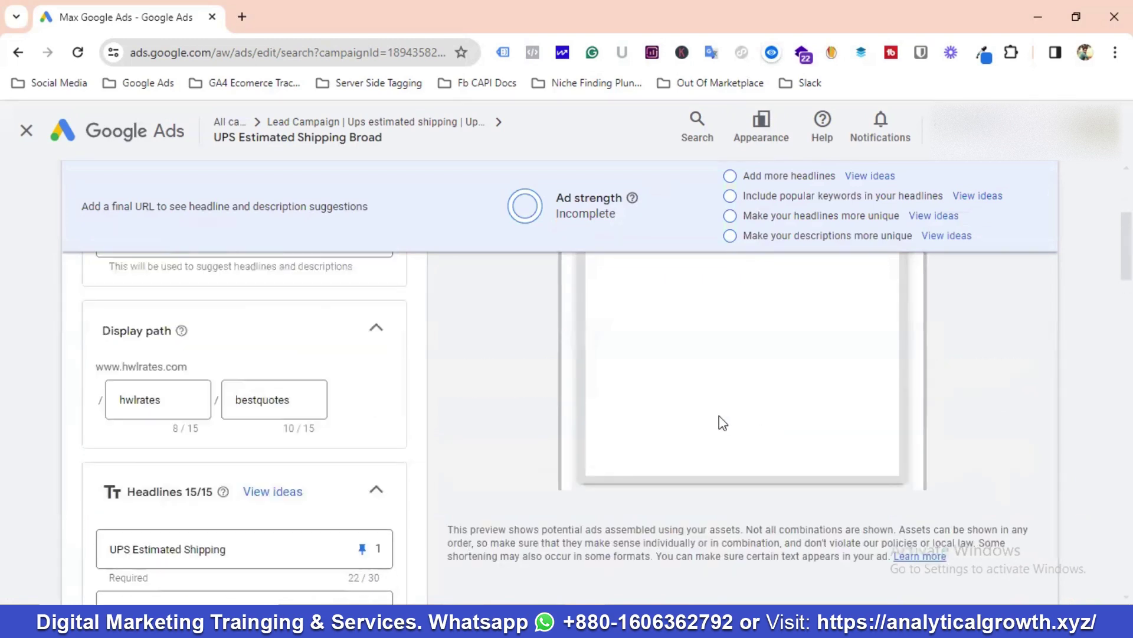
scroll(362, 440, up, 2)
scroll(362, 439, down, 4)
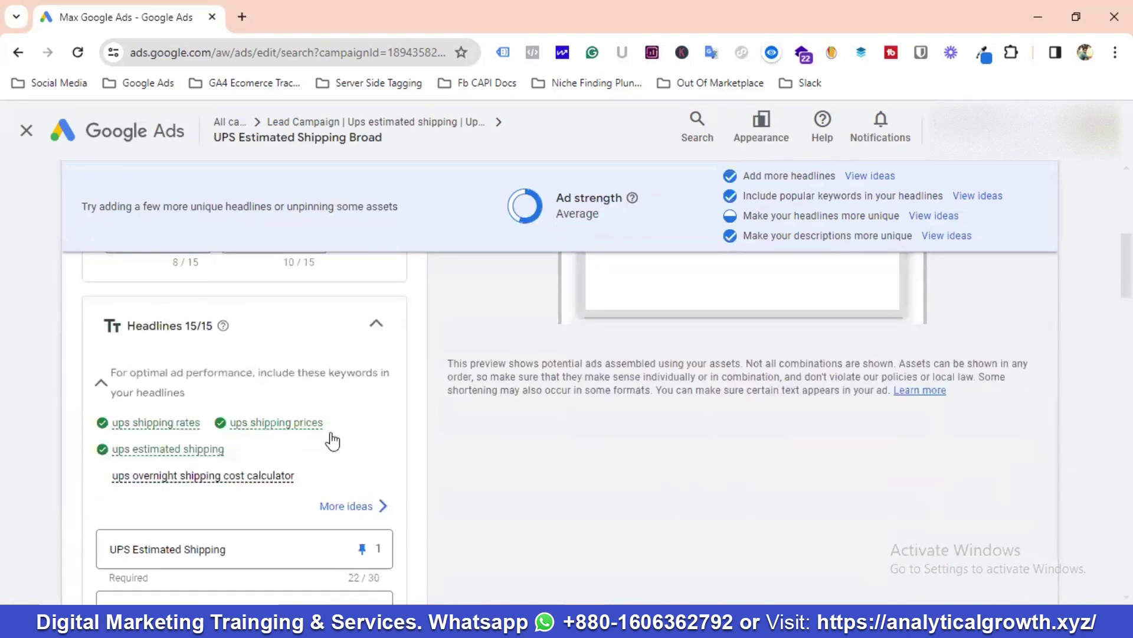
Review the pin positions of the second ad's headlines and descriptions, and close the ad editor without saving
scroll(332, 439, down, 3)
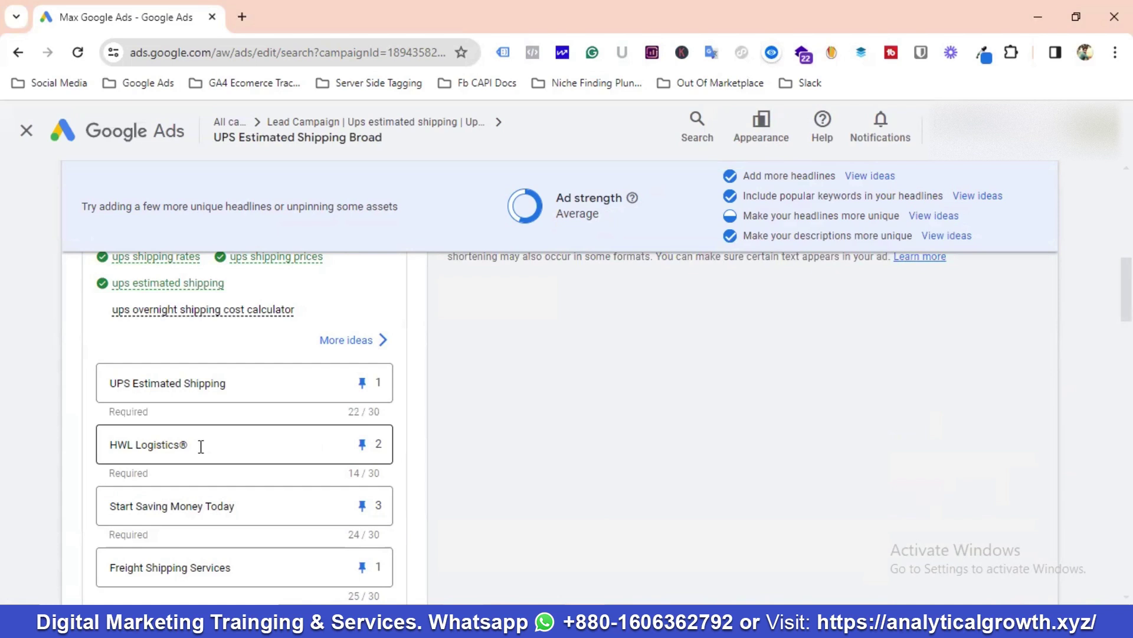
scroll(202, 447, down, 2)
scroll(296, 446, down, 2)
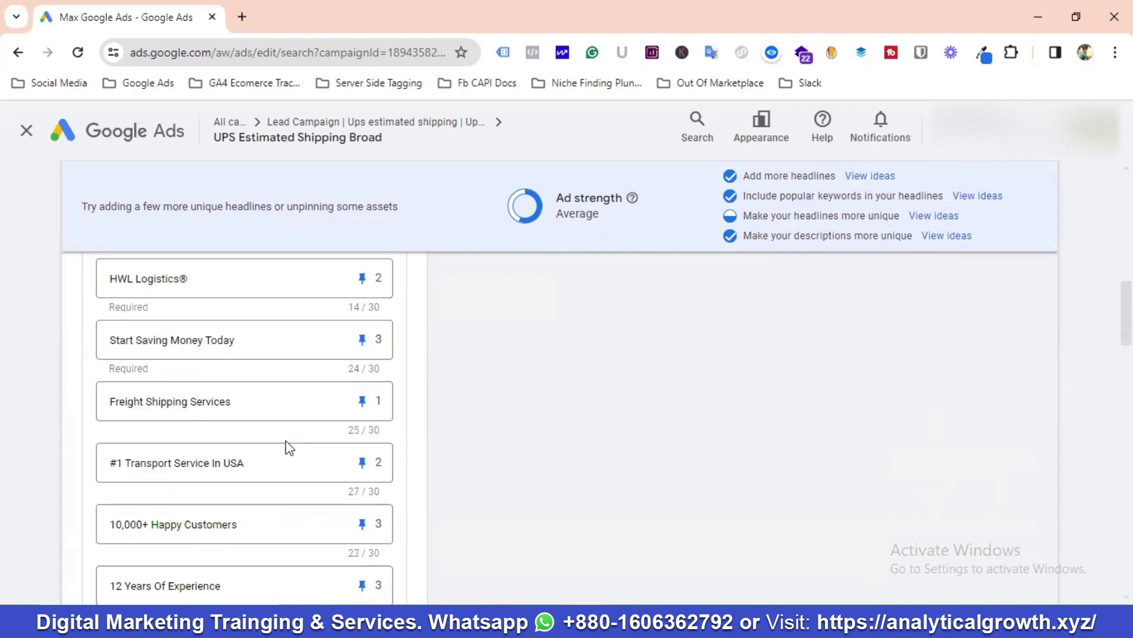
scroll(289, 447, down, 4)
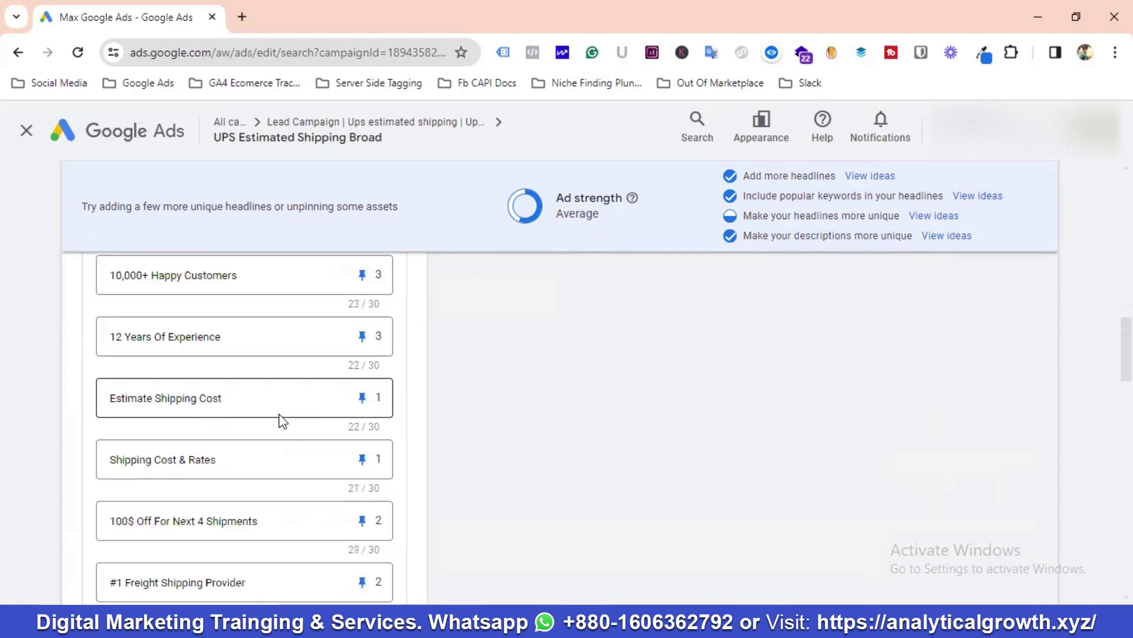
scroll(284, 421, down, 1)
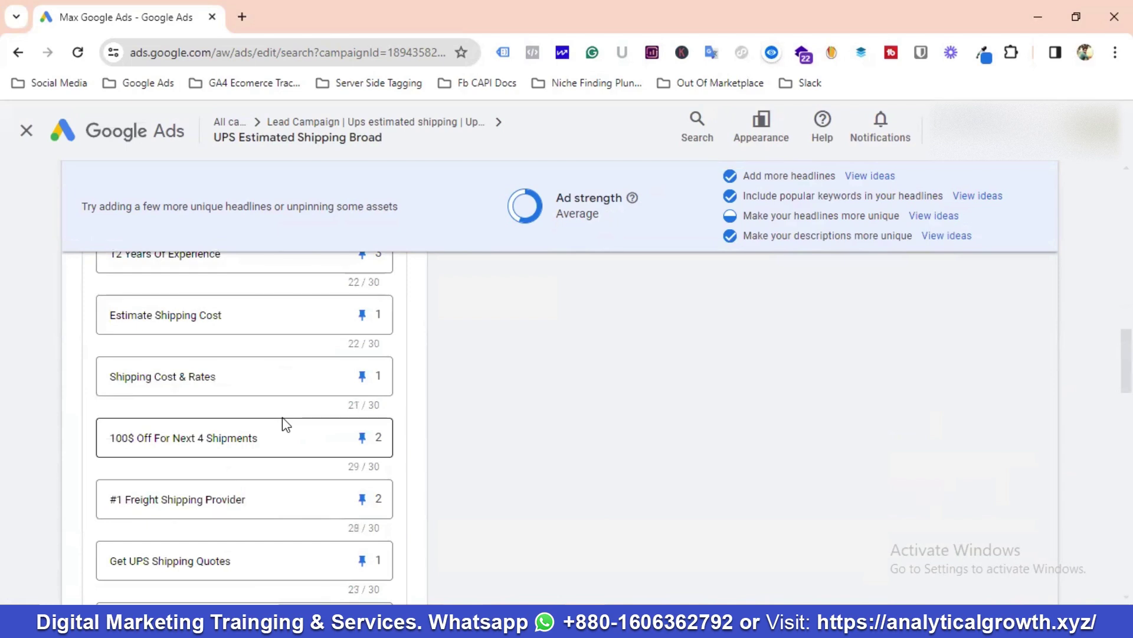
scroll(282, 418, down, 3)
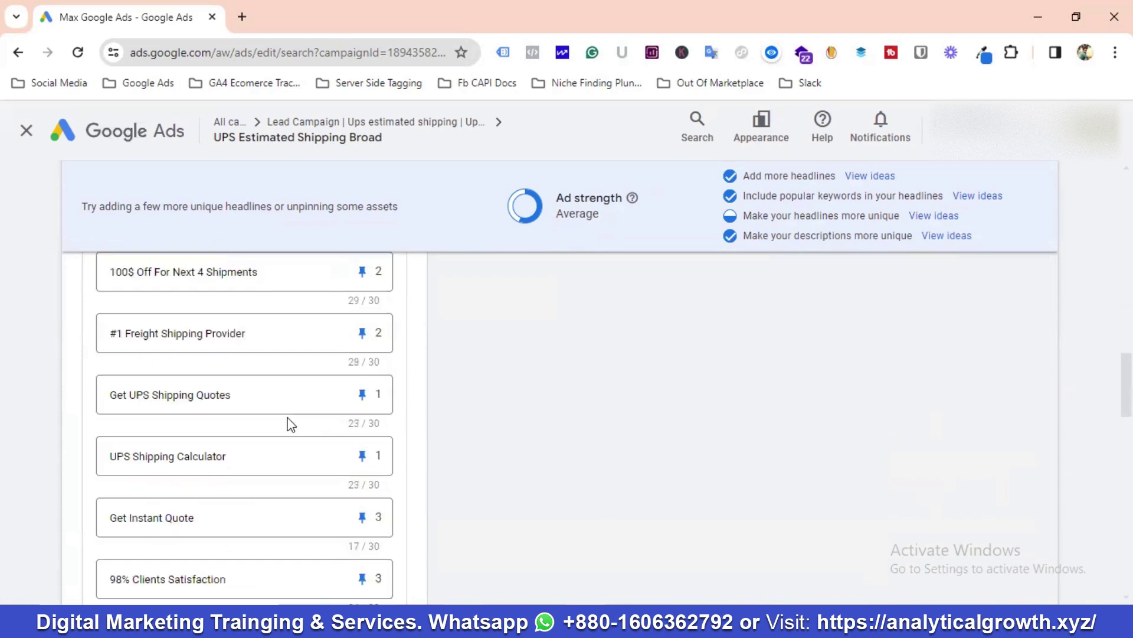
scroll(288, 419, down, 4)
scroll(289, 419, up, 1)
scroll(292, 418, down, 3)
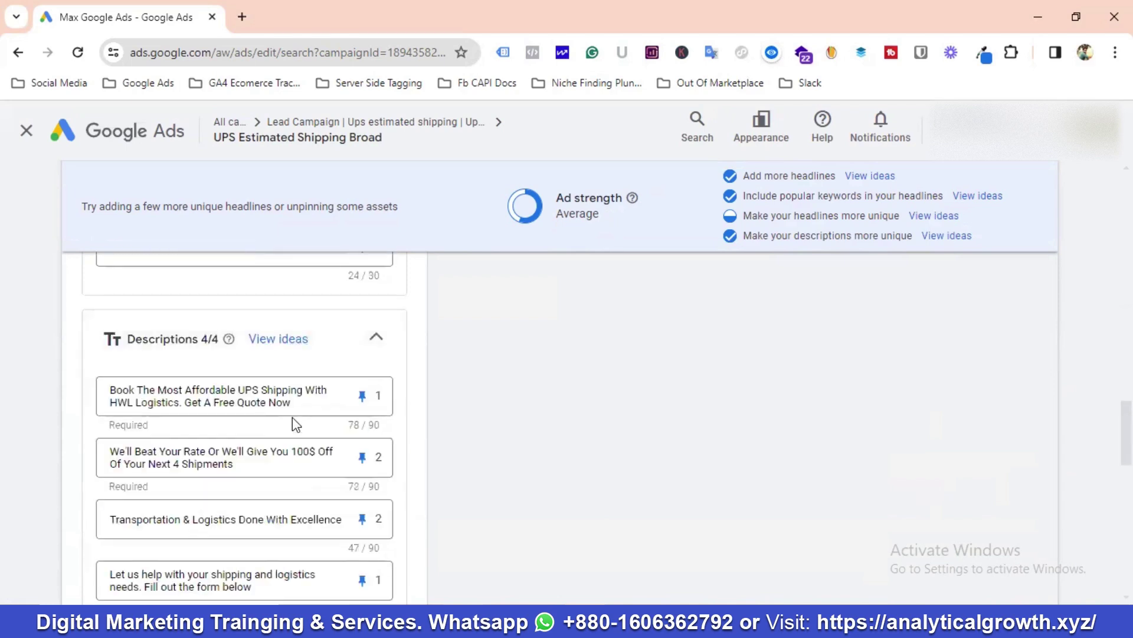
scroll(292, 418, down, 14)
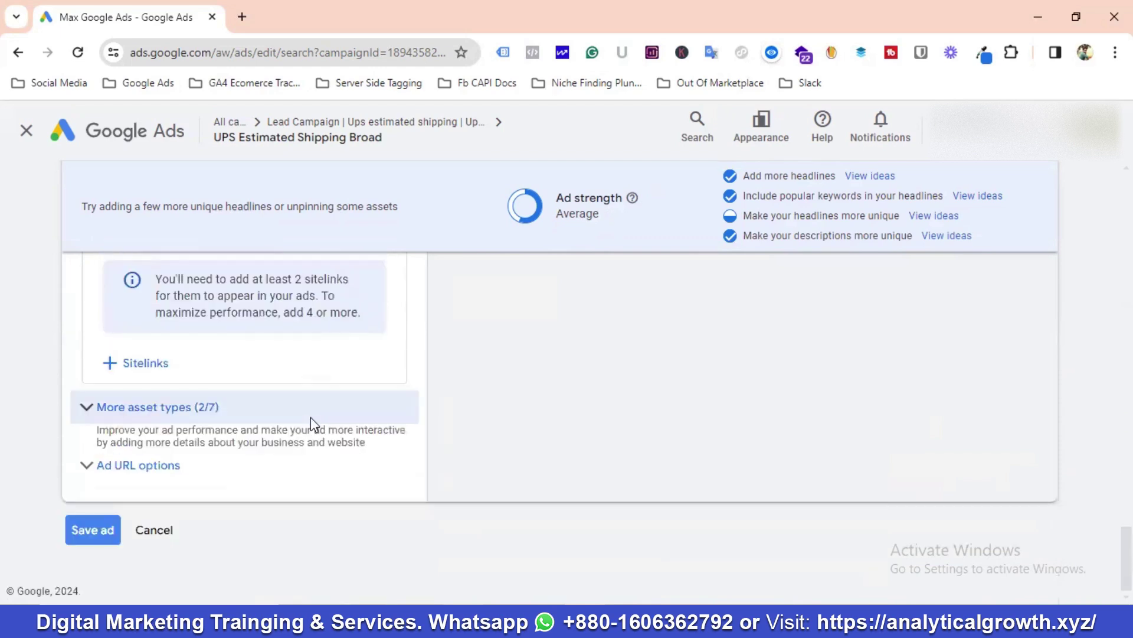
click(158, 534)
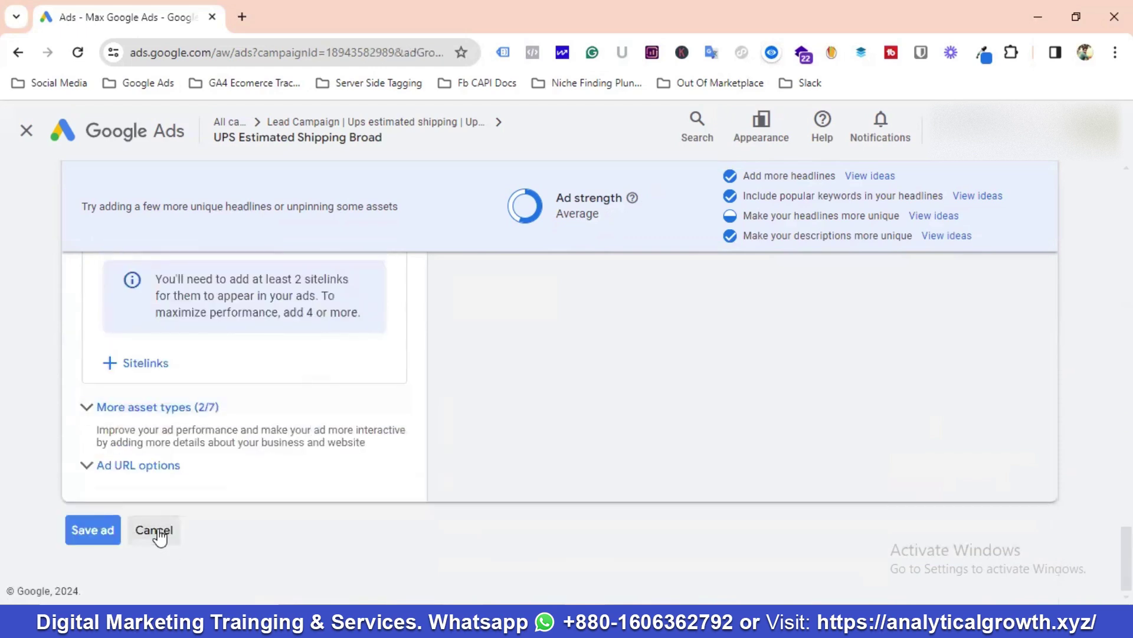